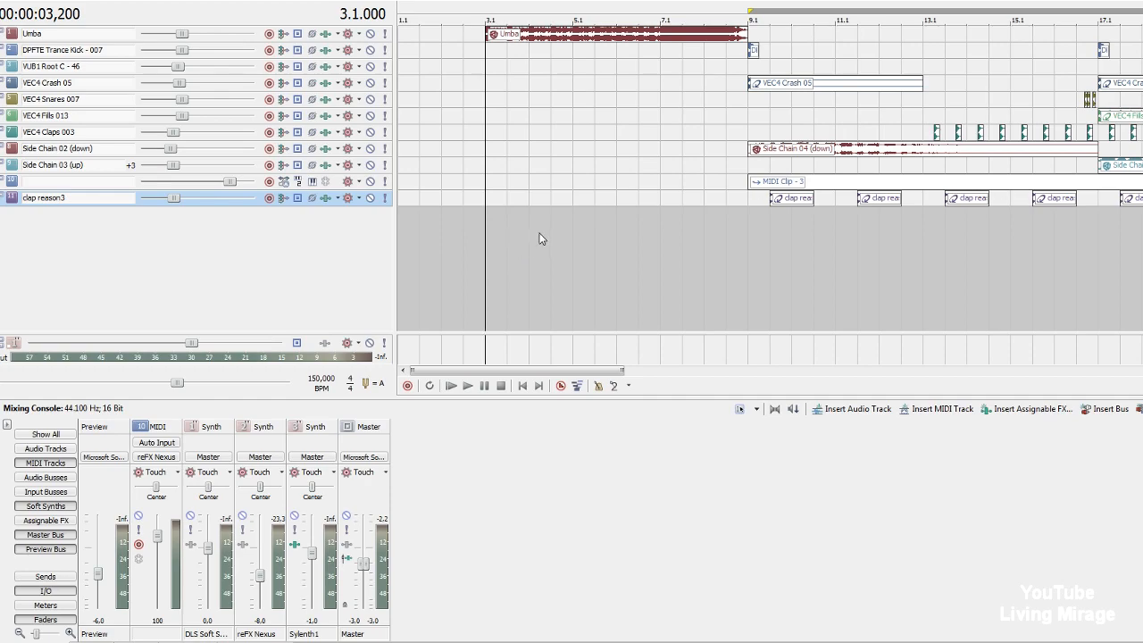
# Enable inline MIDI editing and insert a new MIDI track.
pyautogui.rightClick(509, 234)
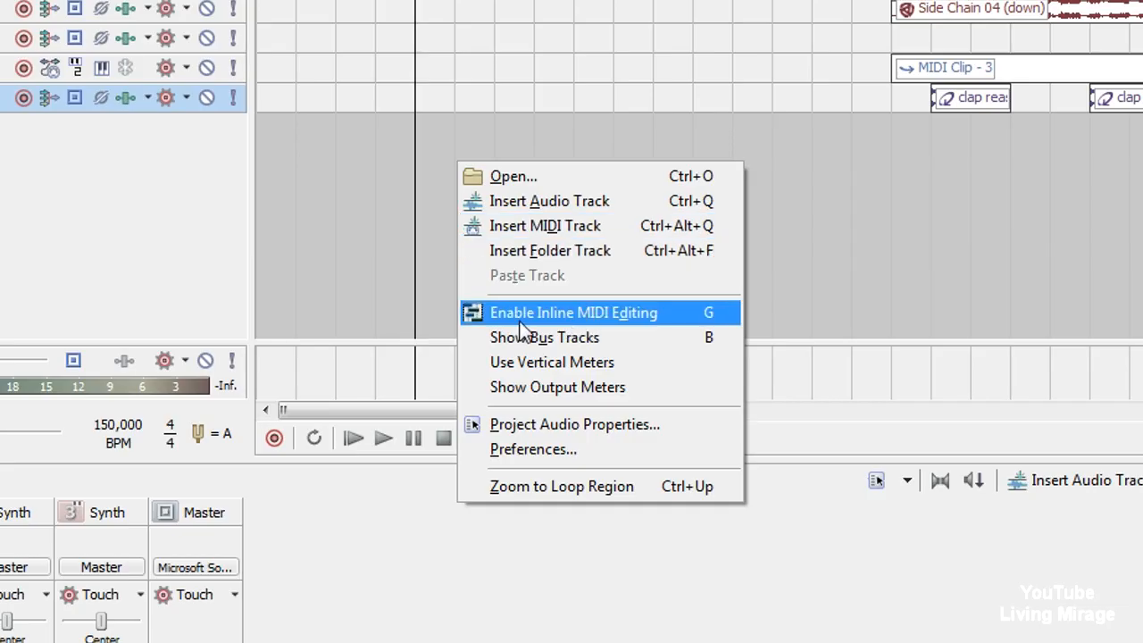
pyautogui.click(636, 317)
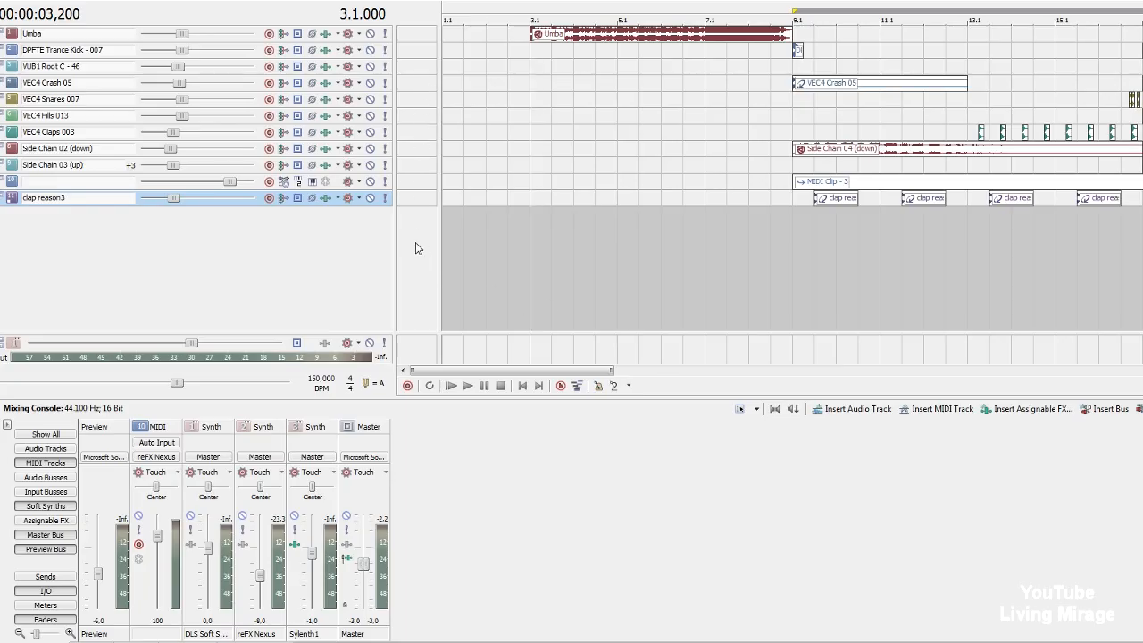
pyautogui.rightClick(602, 239)
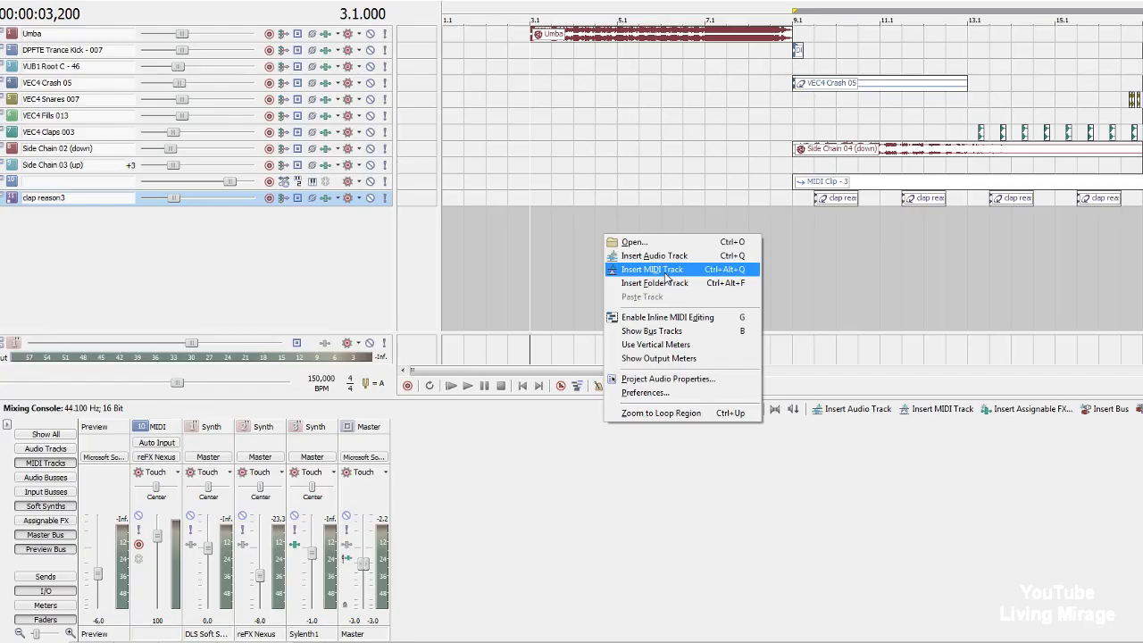
pyautogui.click(664, 270)
# Enlarge the new MIDI track and move it directly below the Side Chain 03 (up) track.
pyautogui.moveTo(376, 234); pyautogui.dragTo(377, 309)
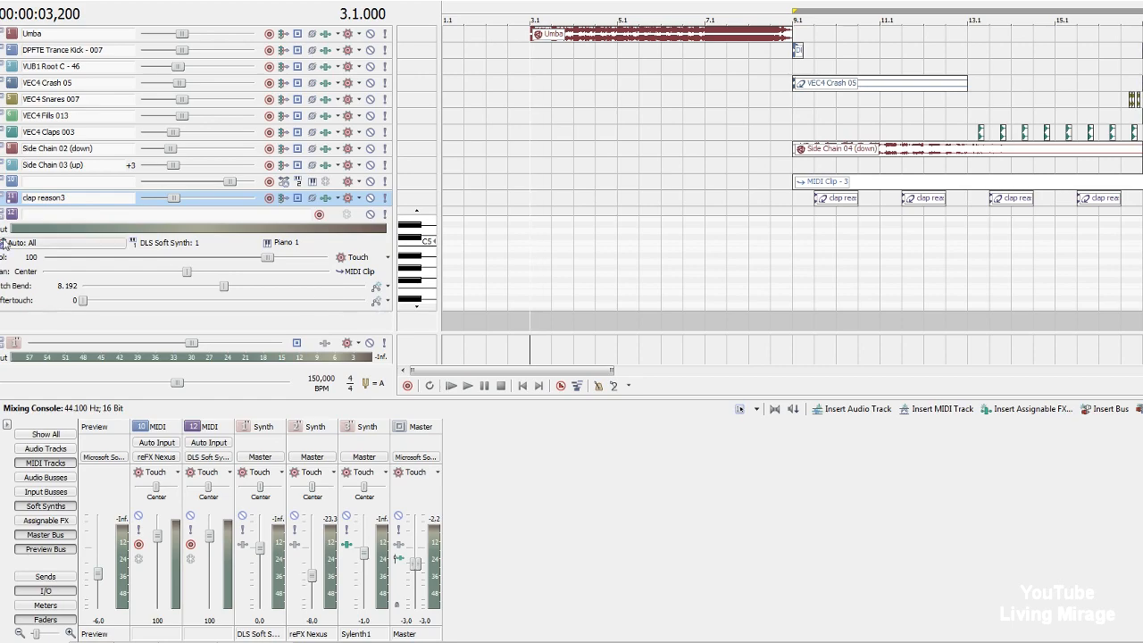
pyautogui.moveTo(13, 214); pyautogui.dragTo(28, 176)
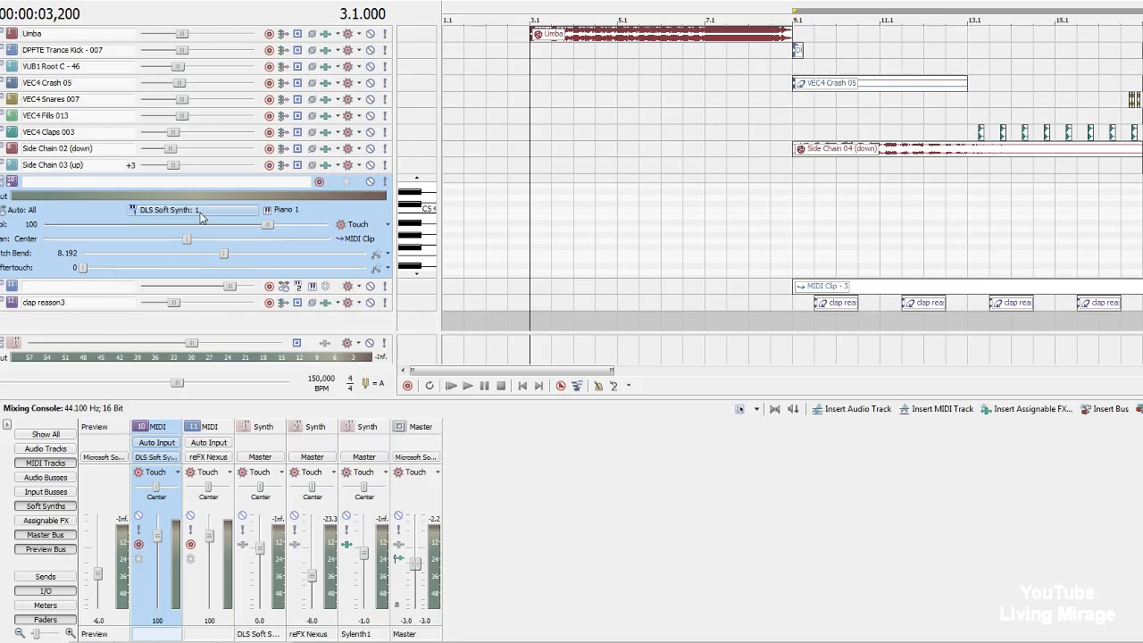
pyautogui.scroll(-3, 545, 237)
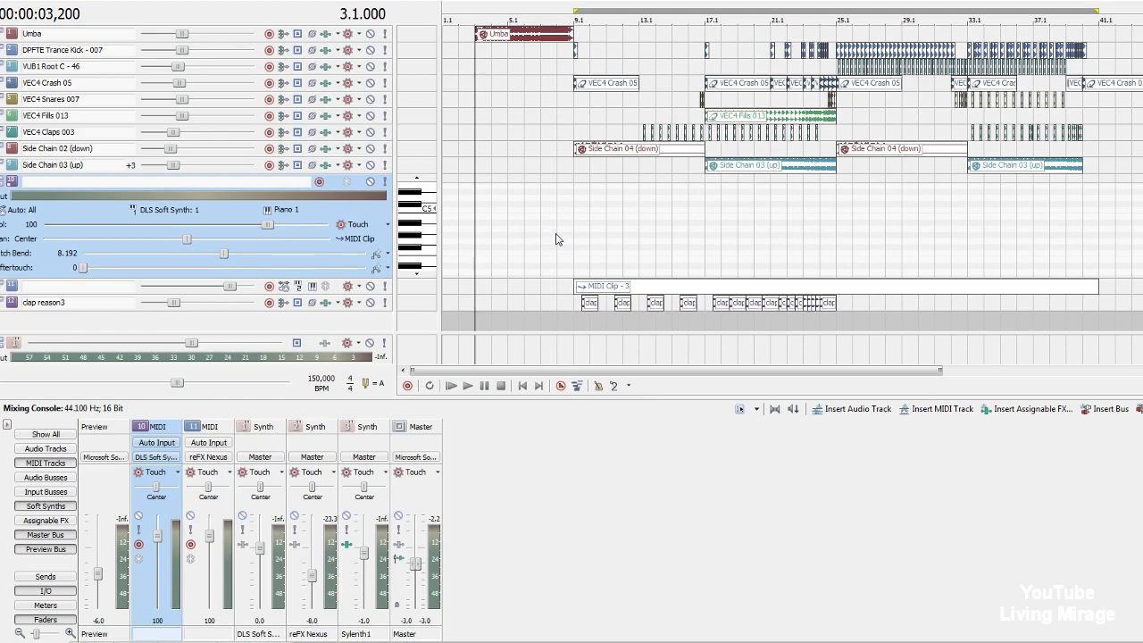
# Insert a Sylenth1 soft synth as the new MIDI track's output.
pyautogui.click(194, 216)
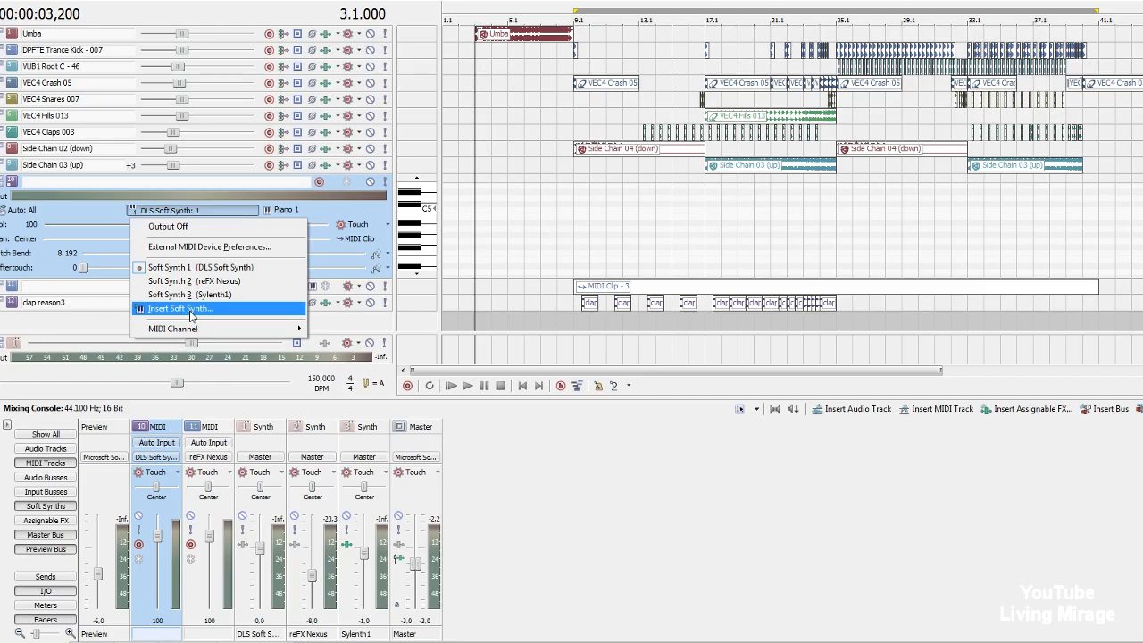
pyautogui.click(190, 314)
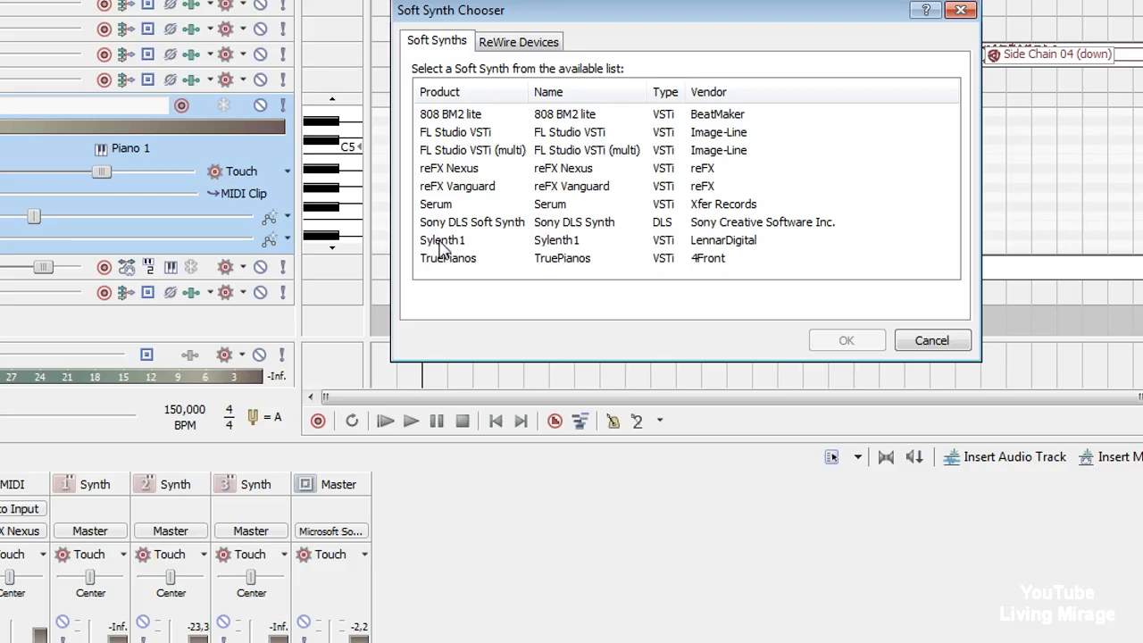
pyautogui.click(446, 241)
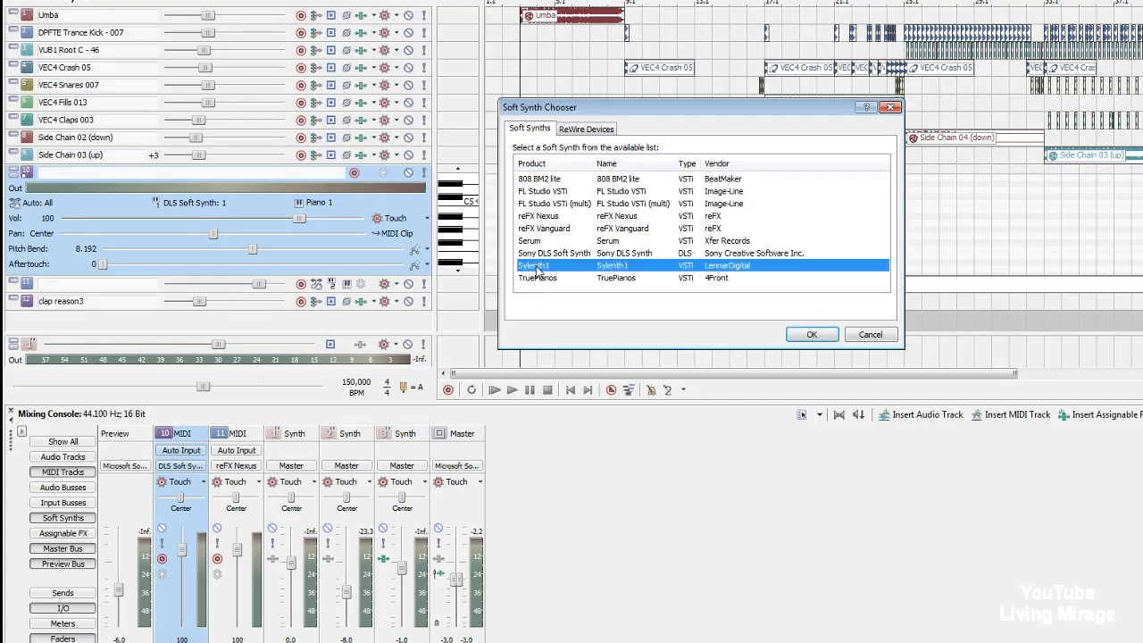
pyautogui.click(810, 335)
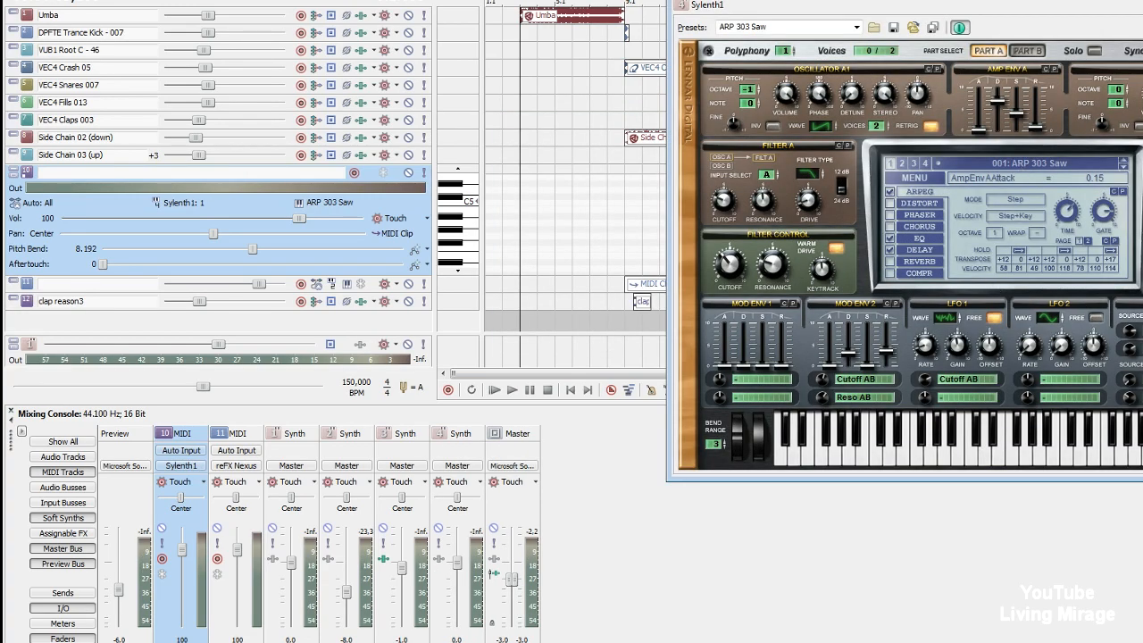
# Load the 002: ARP 303 Pulse preset in Sylenth1 and close the synth window.
pyautogui.click(1056, 166)
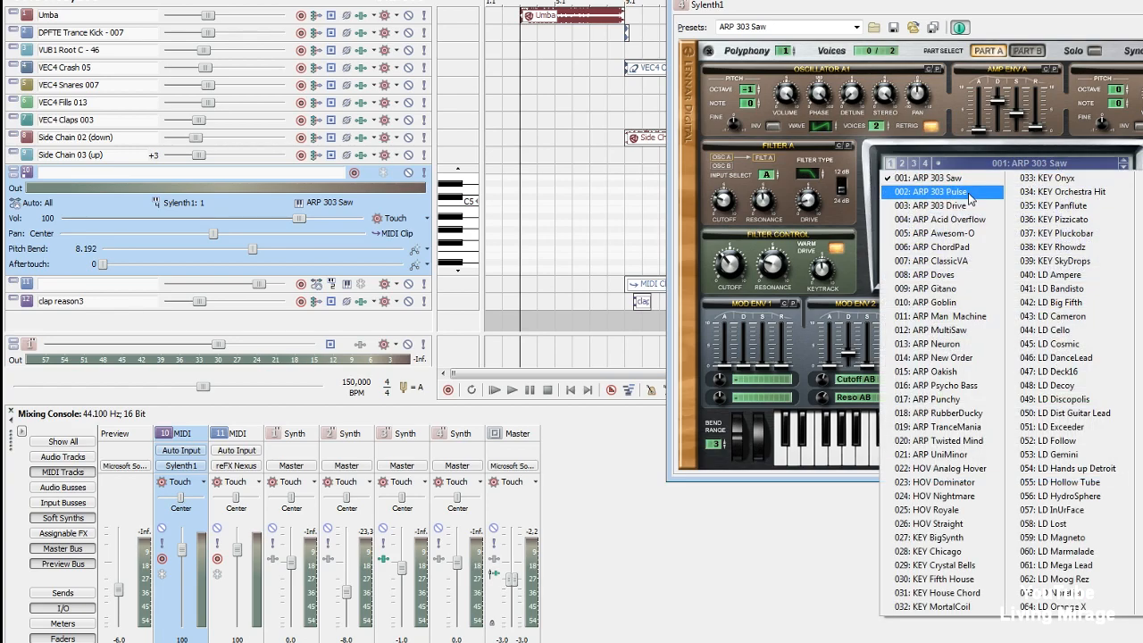
pyautogui.click(971, 192)
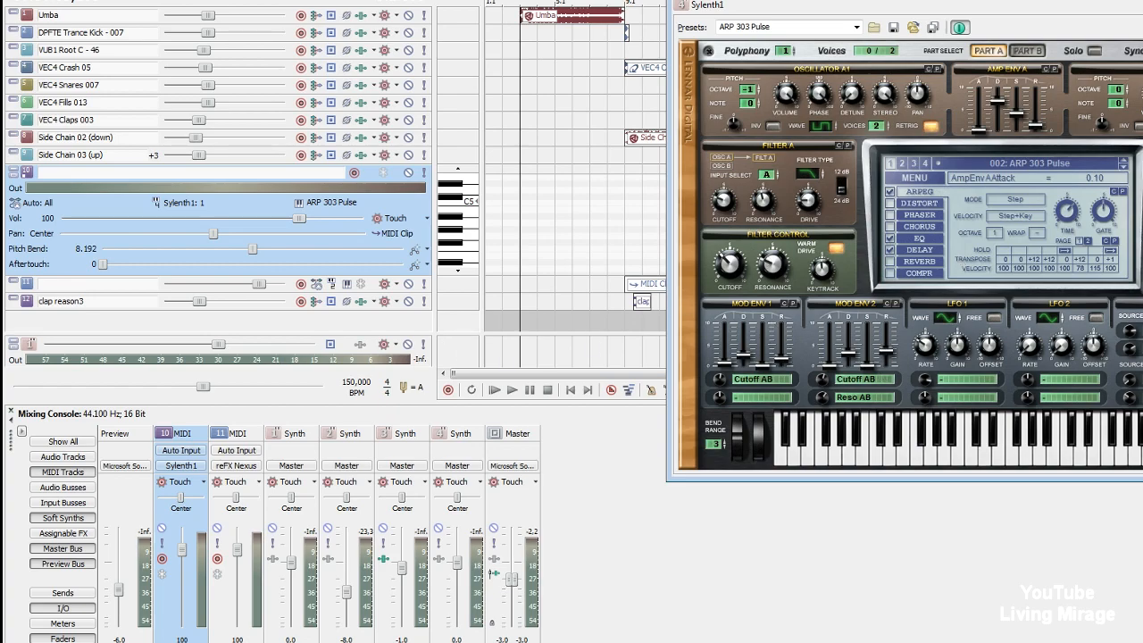
pyautogui.hotkey('alt', 'F4')
# Place the cursor at measure 9.1 and increase the new MIDI track's height to reveal more of its controls.
pyautogui.click(618, 353)
pyautogui.scroll(3, 769, 253)
pyautogui.scroll(-2, 816, 233)
pyautogui.scroll(-2, 661, 237)
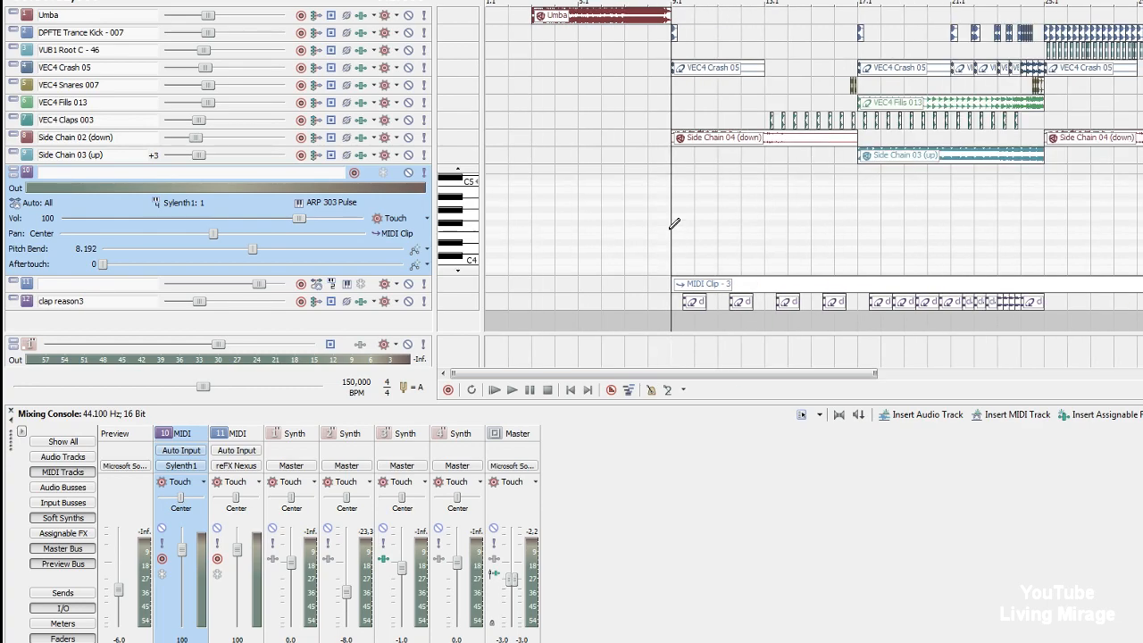
pyautogui.moveTo(127, 274); pyautogui.dragTo(128, 303)
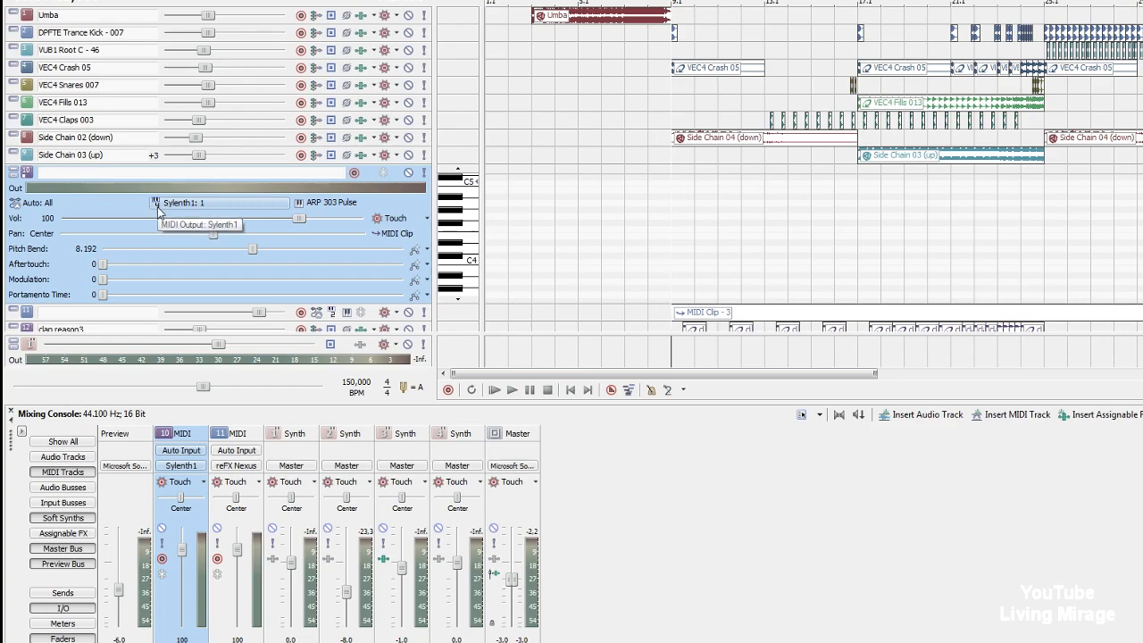
# Delete the older, unused Sylenth1 synth from the mixing console and select the newly added one.
pyautogui.click(443, 435)
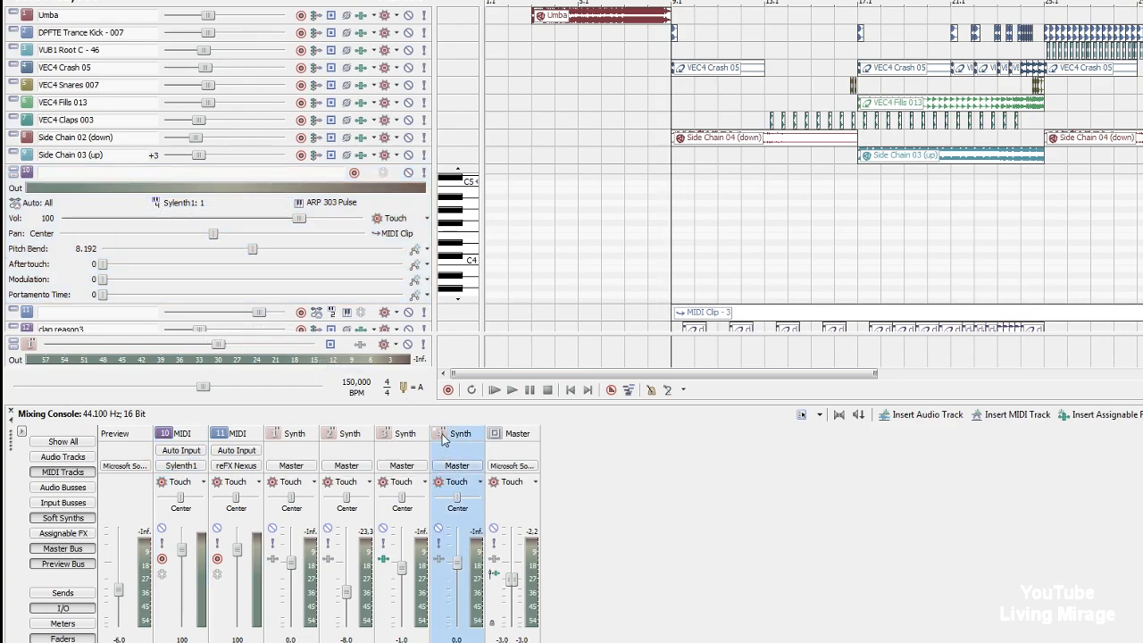
pyautogui.click(393, 438)
pyautogui.press('Delete')
pyautogui.click(330, 438)
pyautogui.press('Delete')
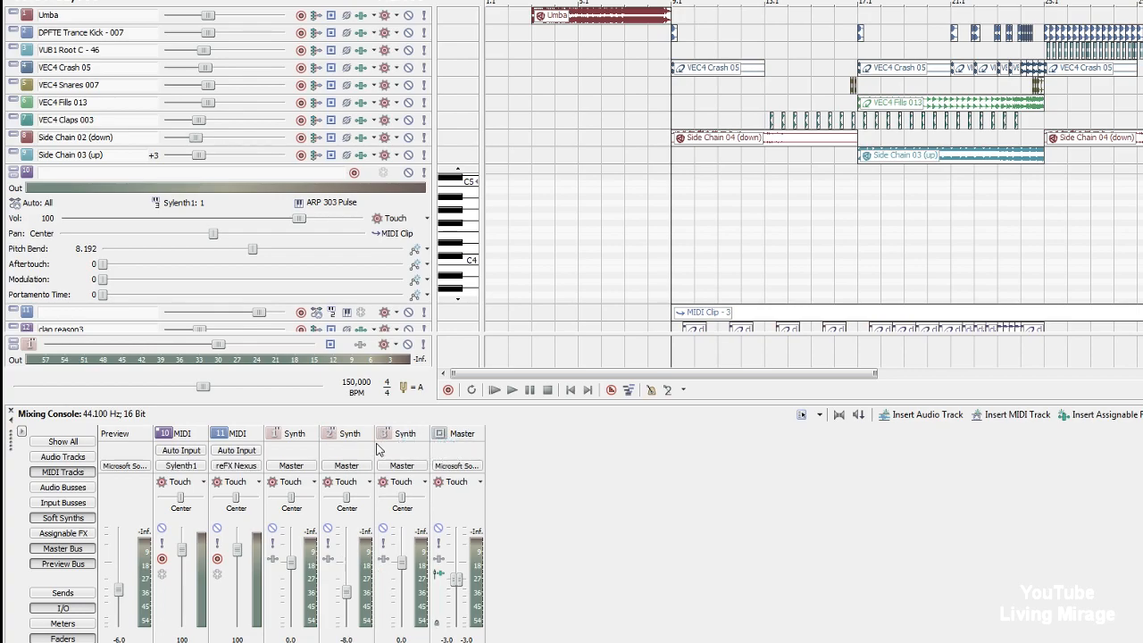
pyautogui.doubleClick(338, 440)
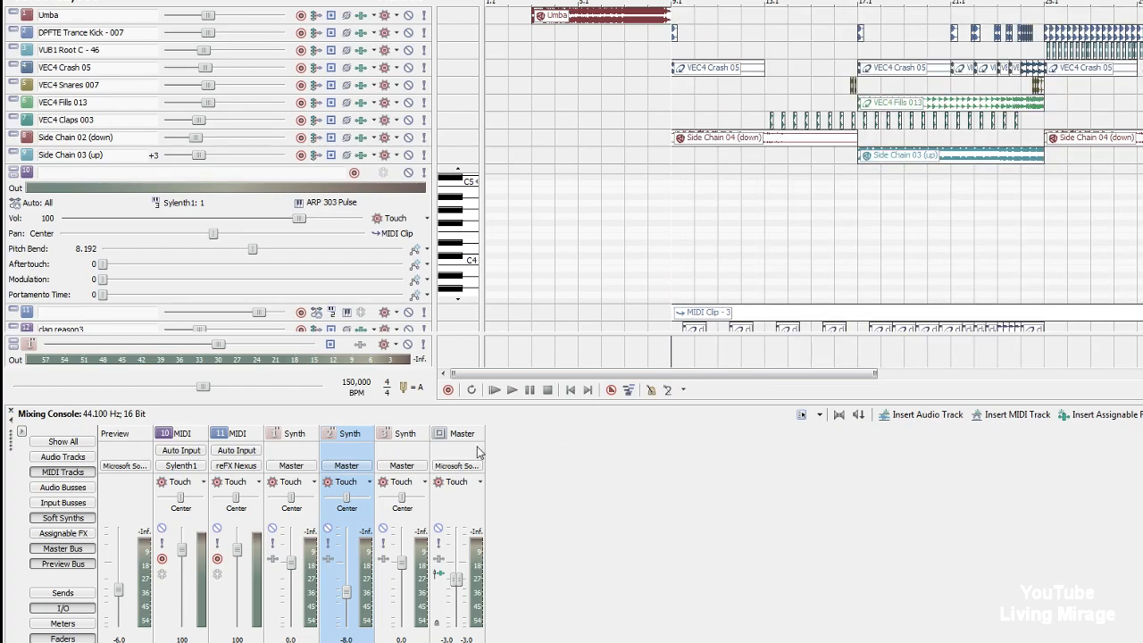
pyautogui.click(390, 439)
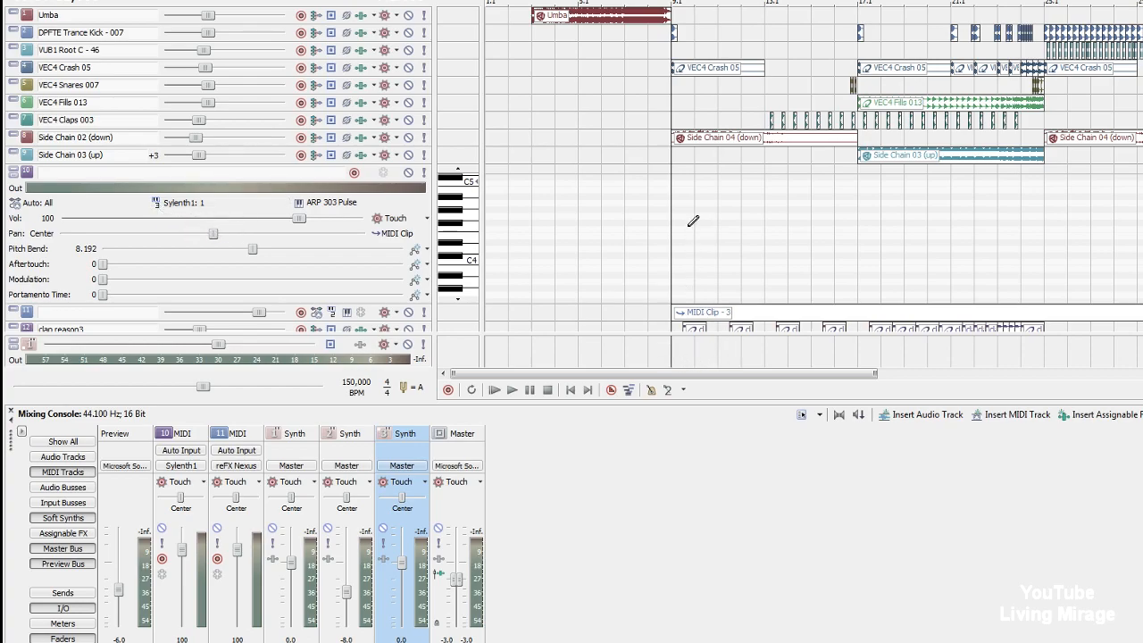
# Draw a MIDI clip on the new track from measure 9.1 to 41.1, matching the length of MIDI Clip - 3.
pyautogui.moveTo(693, 219)
pyautogui.mouseDown()
pyautogui.moveTo(949, 247)
pyautogui.moveTo(1134, 232)
pyautogui.moveTo(837, 209)
pyautogui.moveTo(920, 178)
pyautogui.mouseUp()
pyautogui.click(913, 351)
pyautogui.scroll(3, 959, 250)
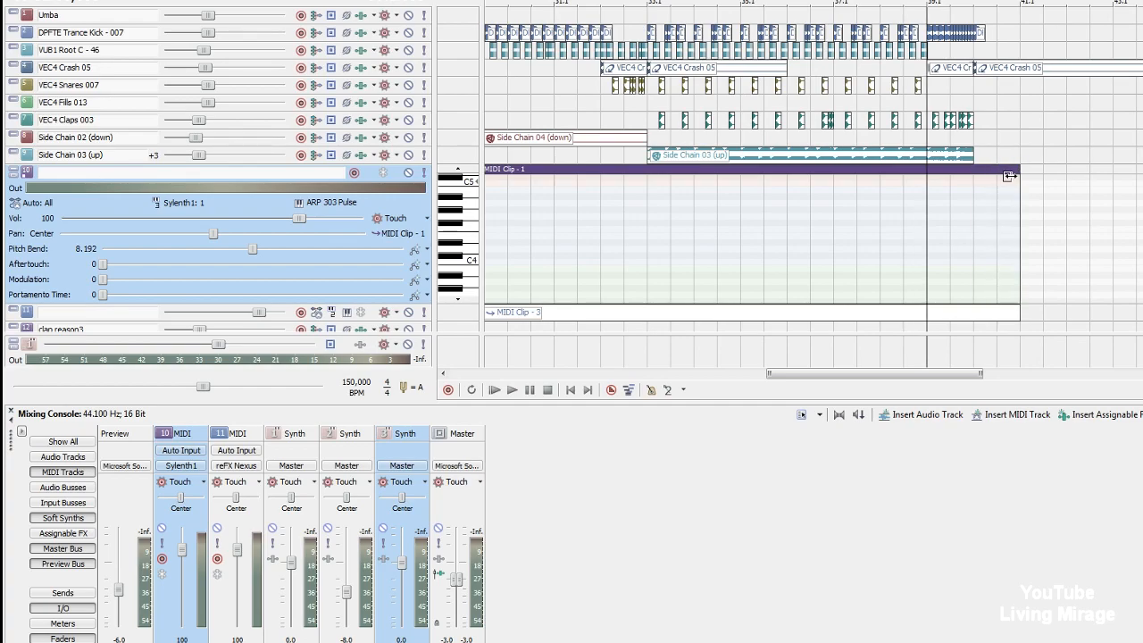
pyautogui.scroll(-3, 893, 179)
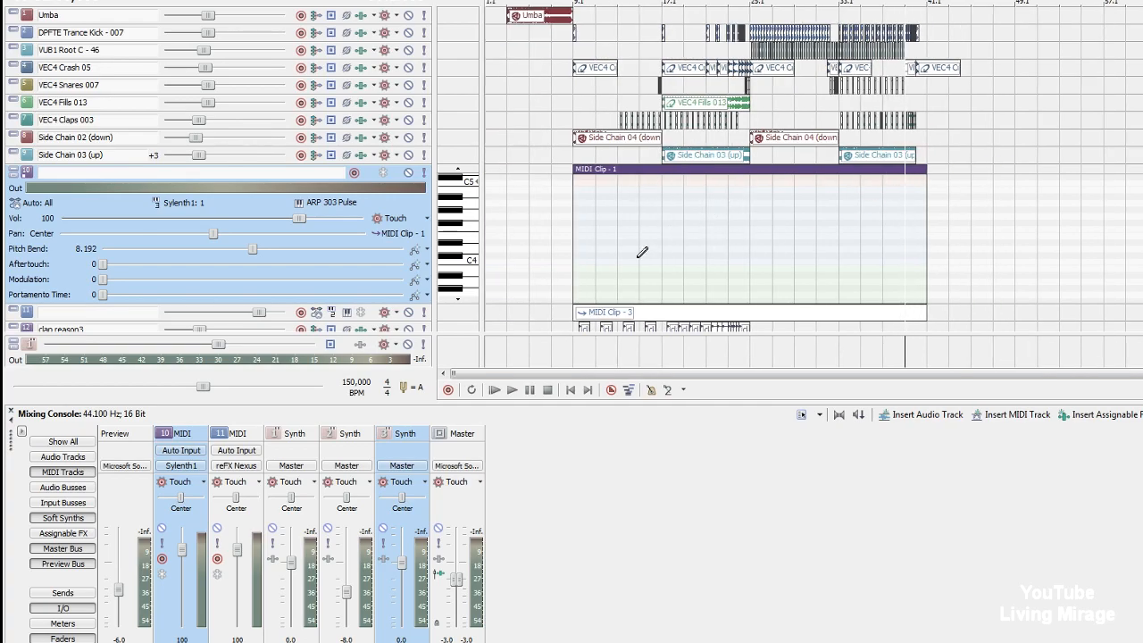
# Return the cursor to measure 9.1 and solo the new MIDI track.
pyautogui.click(566, 359)
pyautogui.scroll(3, 809, 240)
pyautogui.scroll(-3, 934, 224)
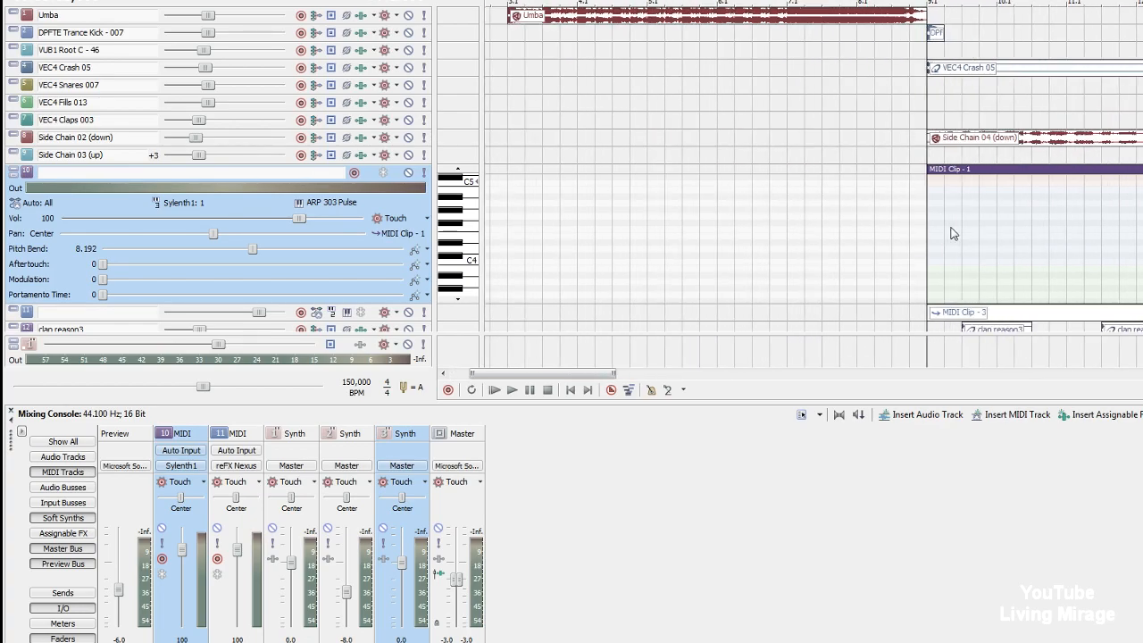
pyautogui.click(425, 173)
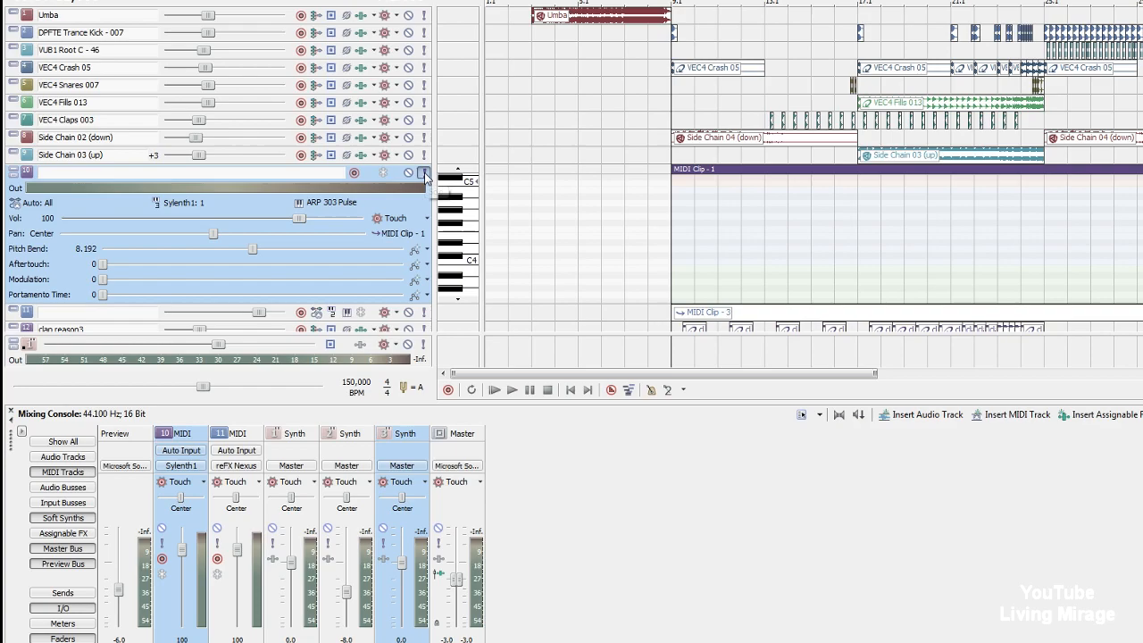
pyautogui.scroll(3, 913, 232)
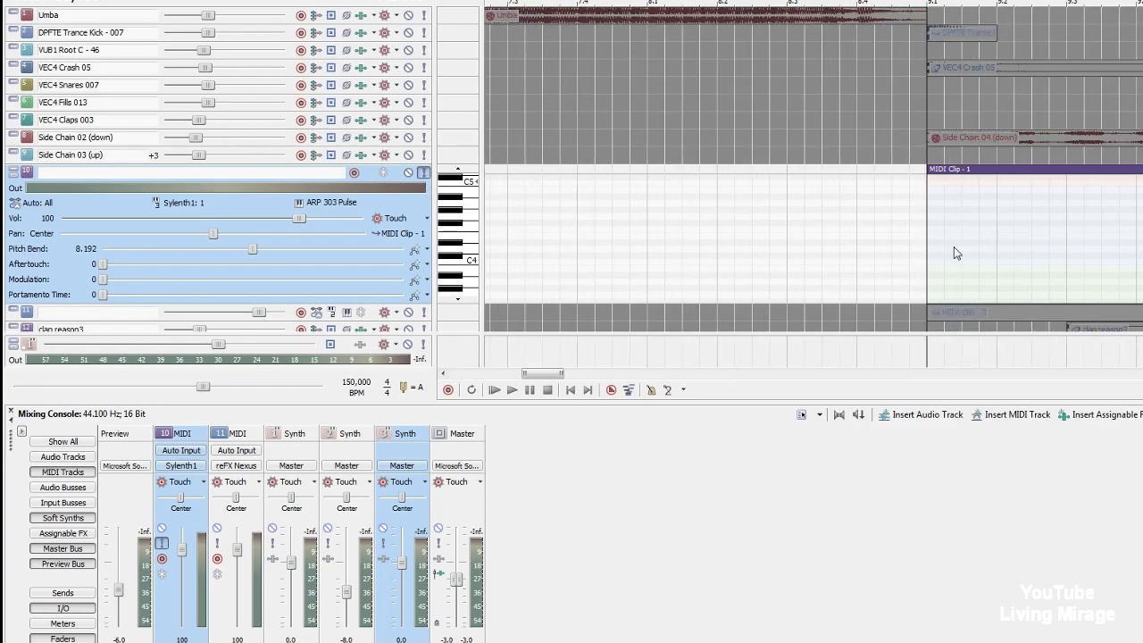
# Turn off the arpeggiator in the track's Sylenth1 synth and audition the C4 key.
pyautogui.click(472, 265)
pyautogui.click(383, 434)
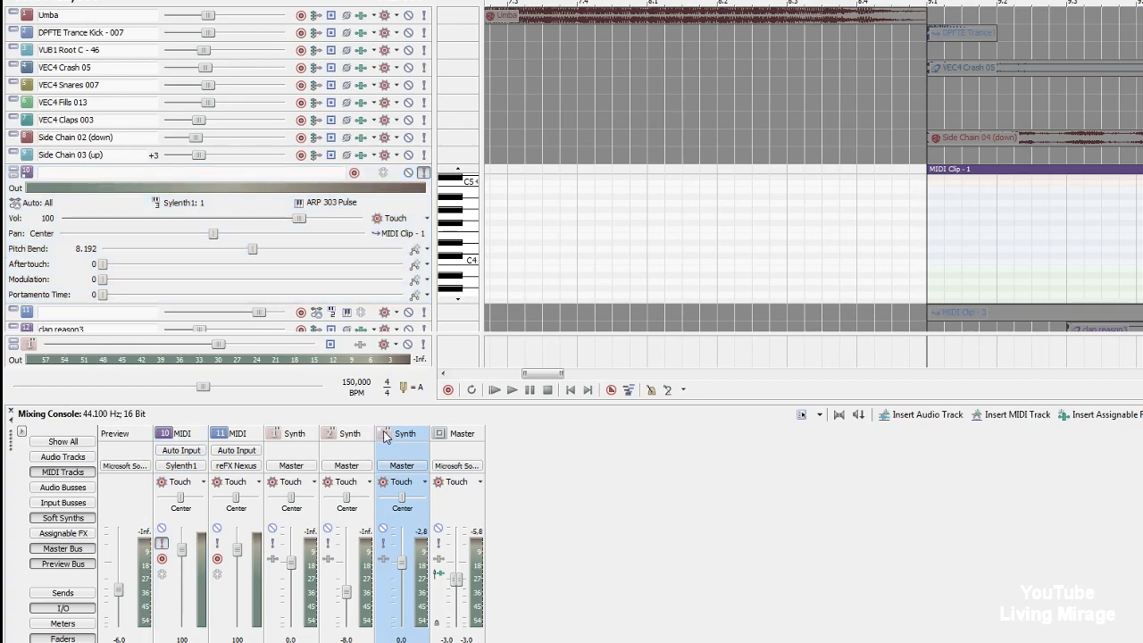
pyautogui.click(384, 439)
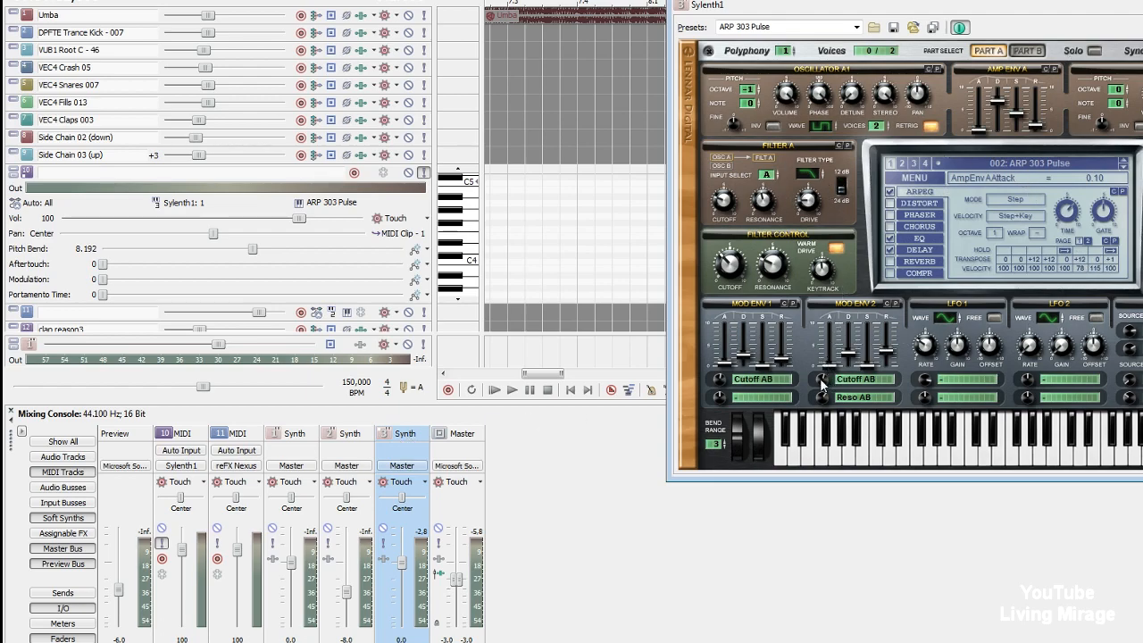
pyautogui.click(891, 192)
pyautogui.click(1142, 4)
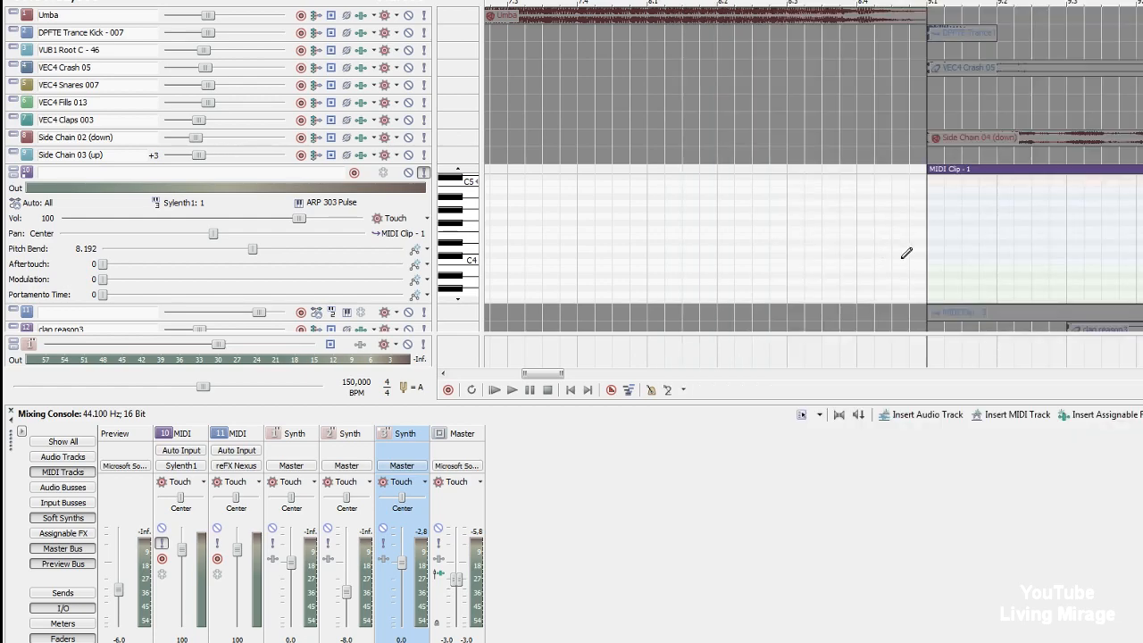
pyautogui.click(471, 262)
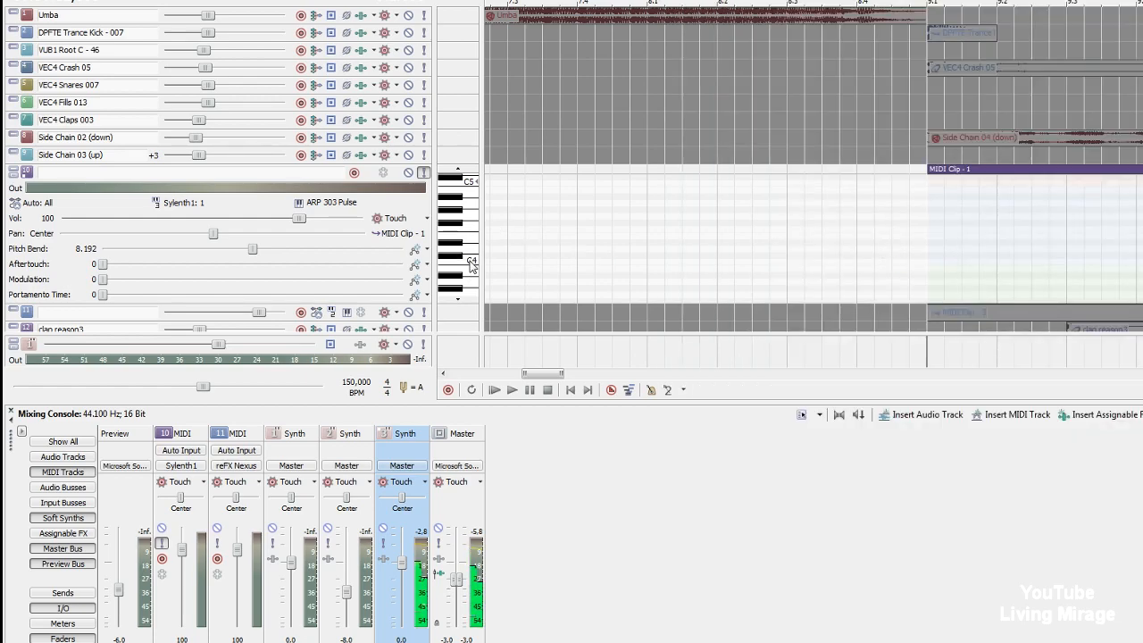
# Draw a short note in the new clip and move it to C4 at measure 9.1.
pyautogui.click(946, 250)
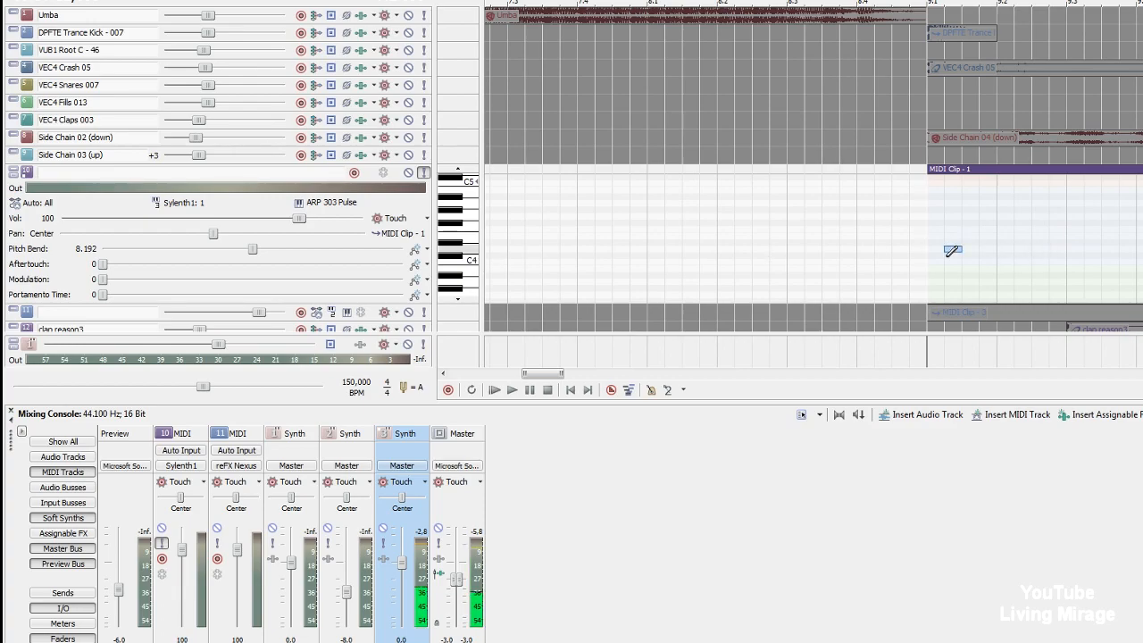
pyautogui.moveTo(952, 252); pyautogui.dragTo(937, 259)
pyautogui.scroll(2, 991, 259)
pyautogui.scroll(-2, 1000, 259)
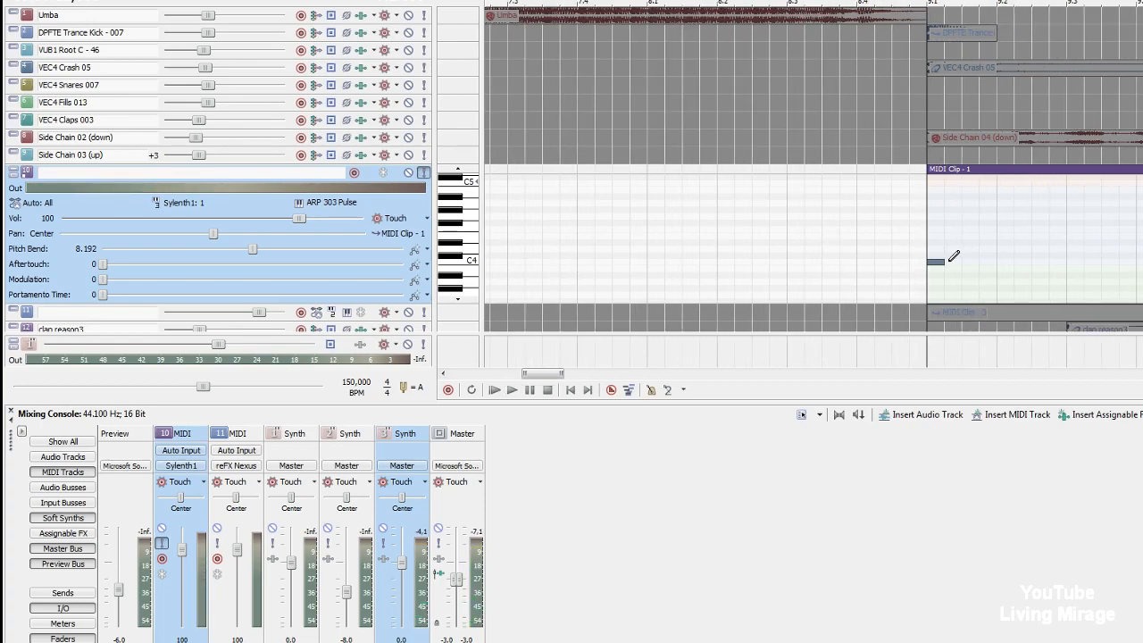
# Continue the rhythm on C4 with a pair of notes, another pair, a single note and a third pair, separated by short gaps.
pyautogui.moveTo(944, 260); pyautogui.dragTo(981, 261)
pyautogui.hotkey('ctrl', 'z')
pyautogui.moveTo(971, 259); pyautogui.dragTo(996, 261)
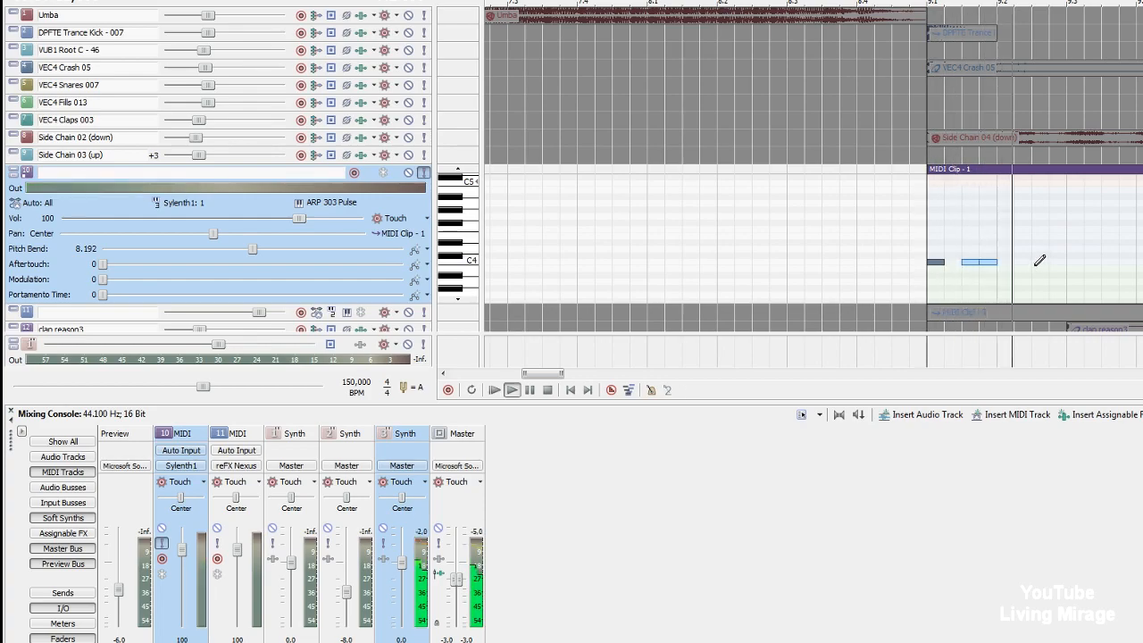
pyautogui.click(1028, 261)
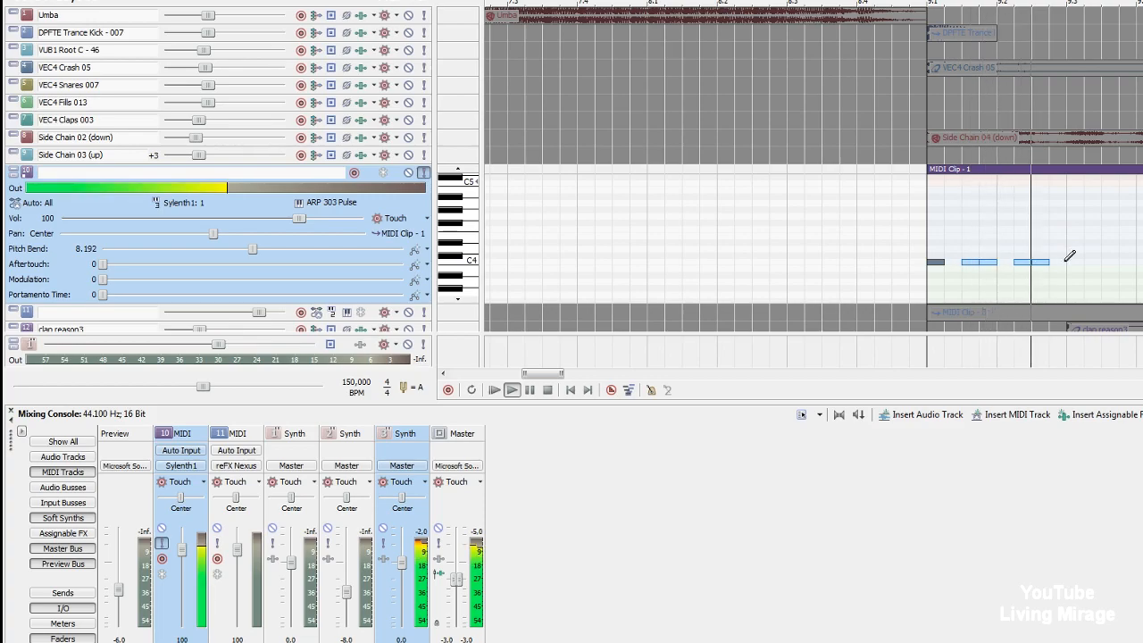
pyautogui.click(1072, 261)
pyautogui.press('space')
pyautogui.press('space')
pyautogui.click(1108, 262)
pyautogui.click(1129, 257)
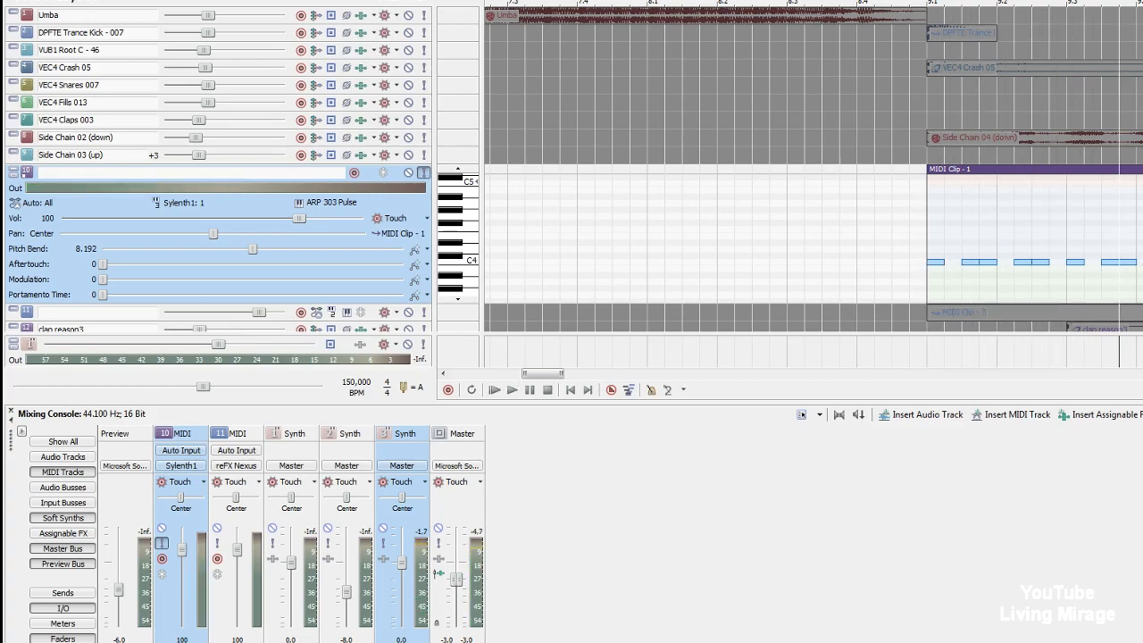
# Play back the C4 note pattern from measure 9.1.
pyautogui.click(933, 355)
pyautogui.scroll(-2, 943, 354)
pyautogui.press('space')
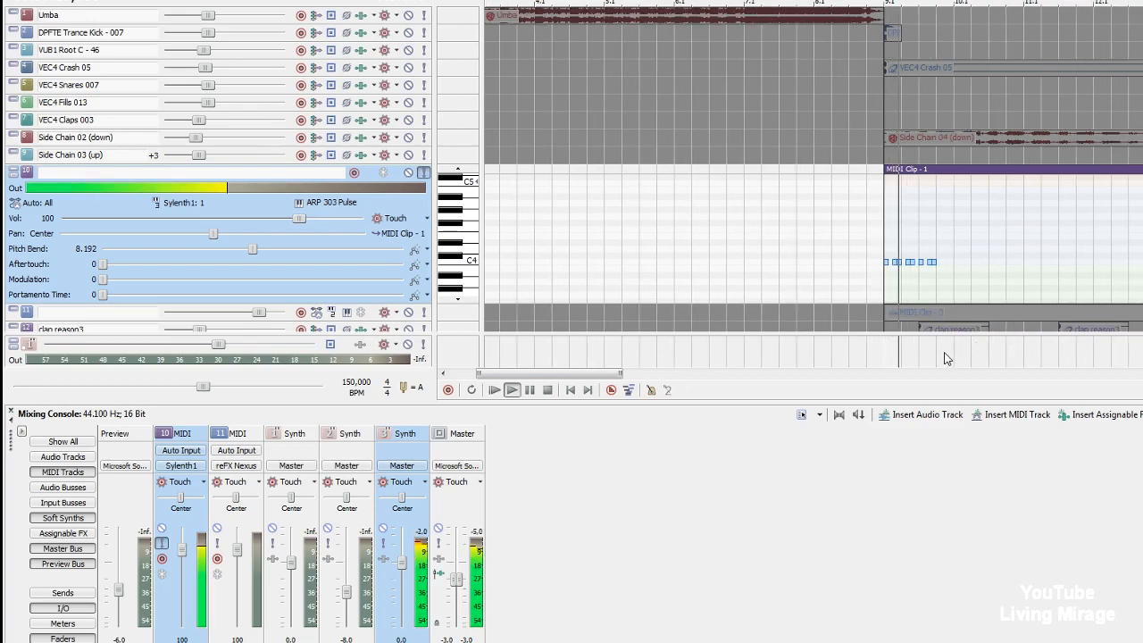
pyautogui.press('space')
# Add a final pair of short C4 notes to complete the pattern before measure 10.1.
pyautogui.scroll(2, 938, 361)
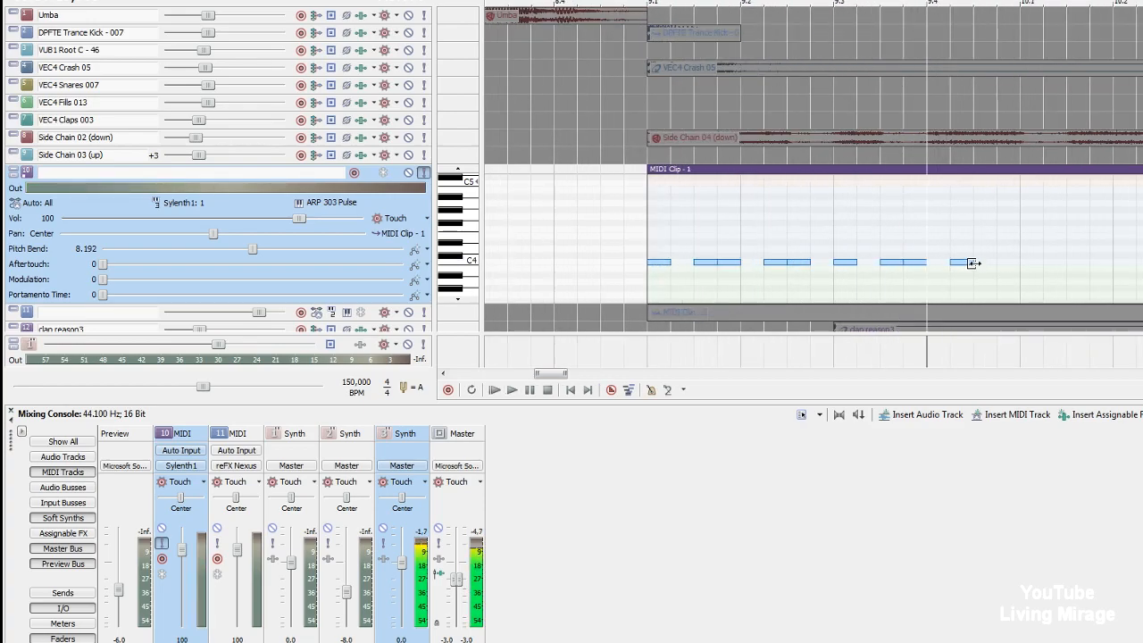
pyautogui.scroll(-2, 1018, 254)
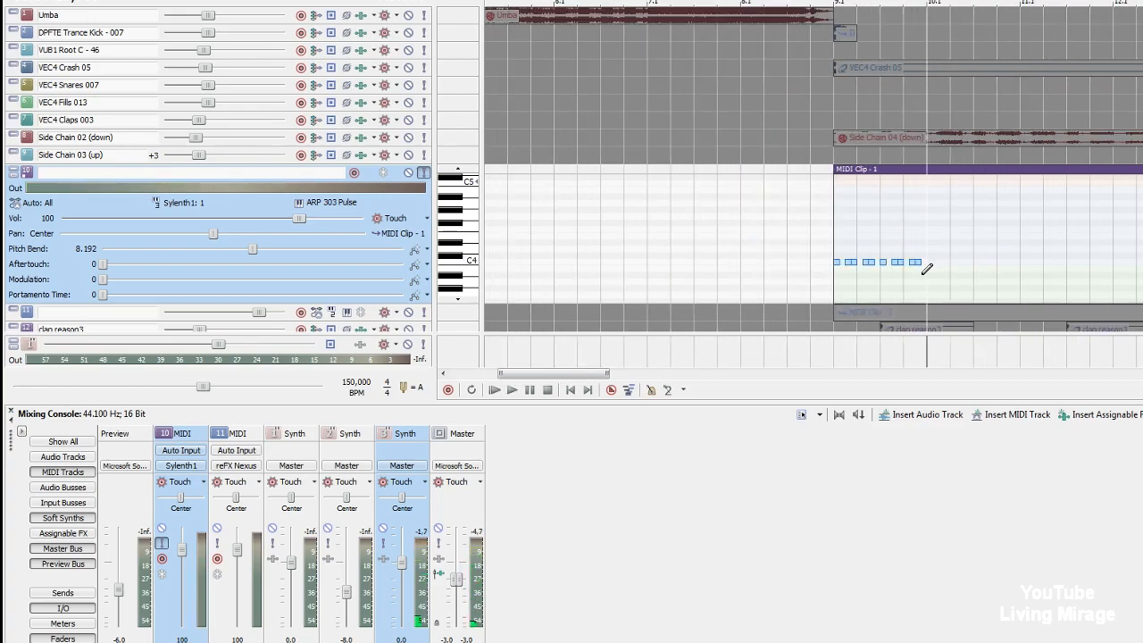
# Paste a copy of the C4 note pattern from measure 10.1 and play it back from measure 9.1.
pyautogui.click(838, 269)
pyautogui.hotkey('ctrl', 'v')
pyautogui.click(833, 365)
pyautogui.press('space')
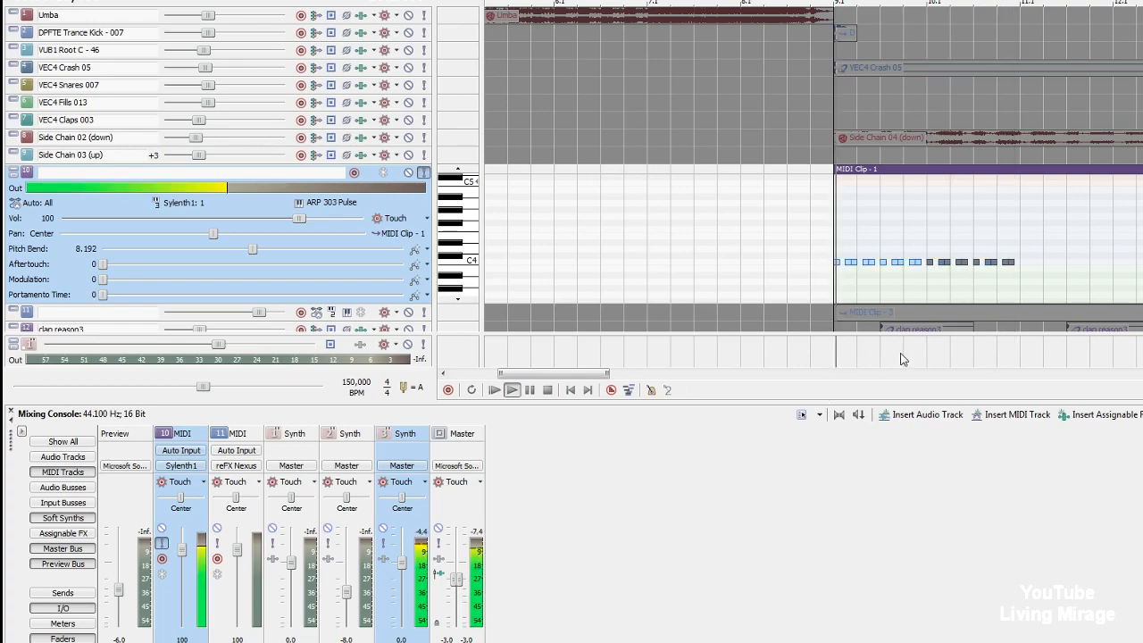
pyautogui.press('space')
pyautogui.click(1027, 350)
pyautogui.click(1024, 263)
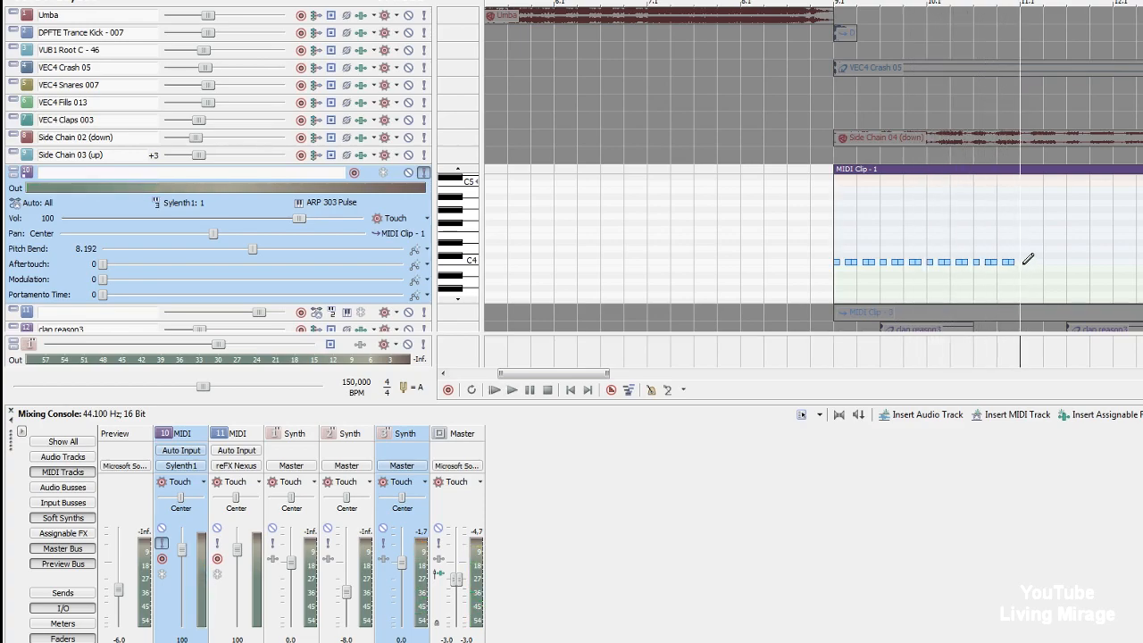
pyautogui.hotkey('ctrl', 'v')
pyautogui.hotkey('ctrl', 'z')
# Play back the repeated C4 pattern.
pyautogui.click(743, 359)
pyautogui.press('space')
pyautogui.scroll(5, 1019, 290)
pyautogui.press('space')
# Lower the last four notes before measure 11.1, the first two to A#3 and the last two to B3.
pyautogui.click(1088, 264)
pyautogui.scroll(-1, 1084, 266)
pyautogui.moveTo(928, 263); pyautogui.dragTo(973, 269)
pyautogui.click(950, 275)
pyautogui.moveTo(1000, 262); pyautogui.dragTo(1001, 269)
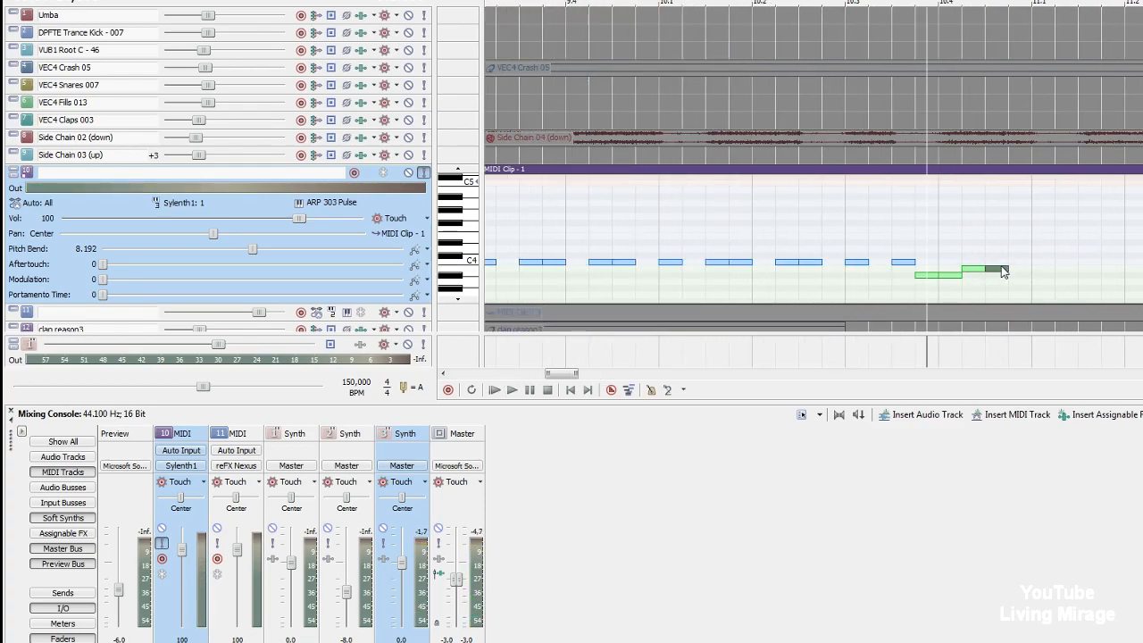
# Play back the phrase from measure 9.1 to hear its lowered ending.
pyautogui.scroll(-1, 1005, 272)
pyautogui.click(866, 352)
pyautogui.press('space')
pyautogui.scroll(-5, 864, 349)
pyautogui.click(819, 353)
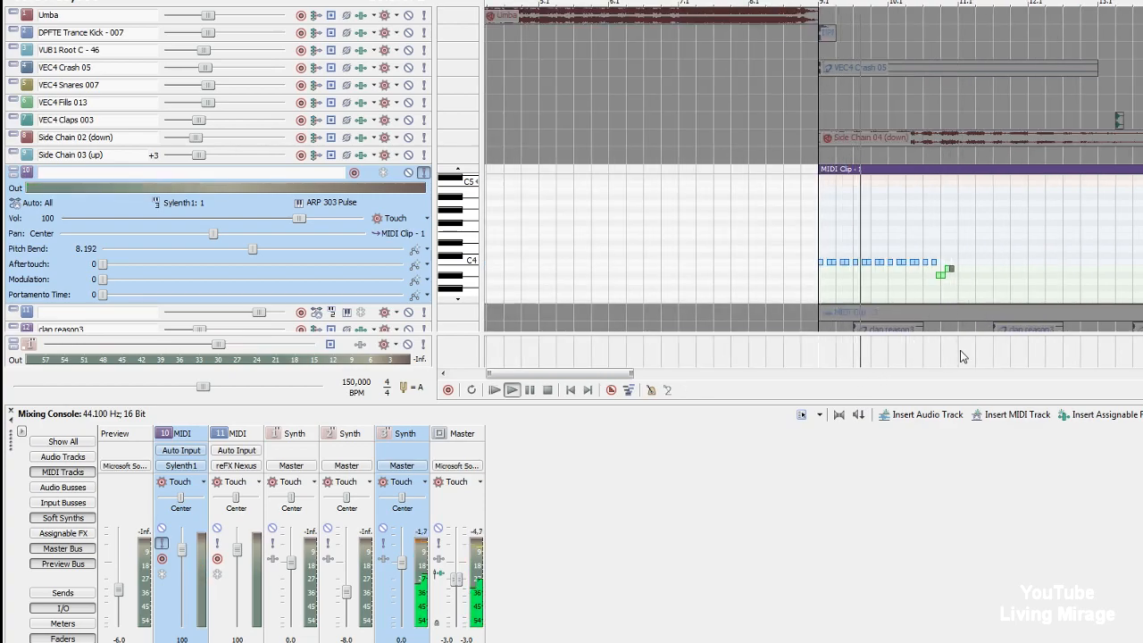
pyautogui.scroll(3, 950, 304)
pyautogui.press('space')
# Raise the second A#3 note to B3 and the final two notes before measure 11.1 to C4.
pyautogui.moveTo(872, 276); pyautogui.dragTo(872, 269)
pyautogui.scroll(3, 876, 270)
pyautogui.moveTo(979, 269)
pyautogui.mouseDown()
pyautogui.moveTo(1000, 261)
pyautogui.moveTo(973, 262)
pyautogui.mouseUp()
# Slightly lengthen the single C4 notes between the pairs in measures 9 and 10.
pyautogui.scroll(-4, 969, 268)
pyautogui.click(805, 354)
pyautogui.scroll(2, 937, 263)
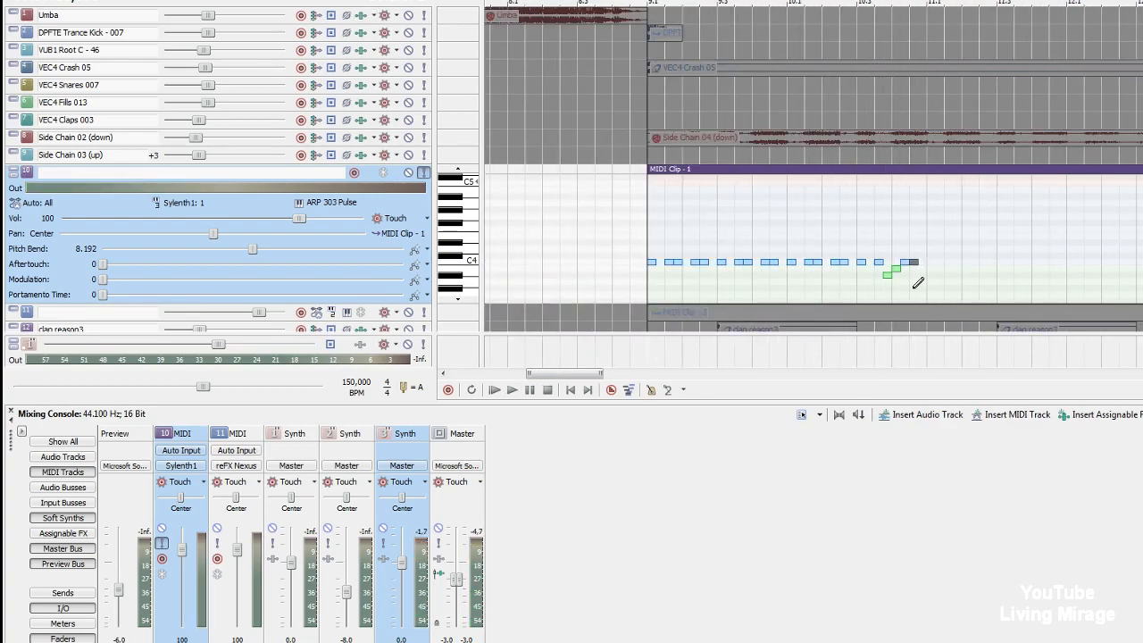
pyautogui.scroll(3, 1095, 262)
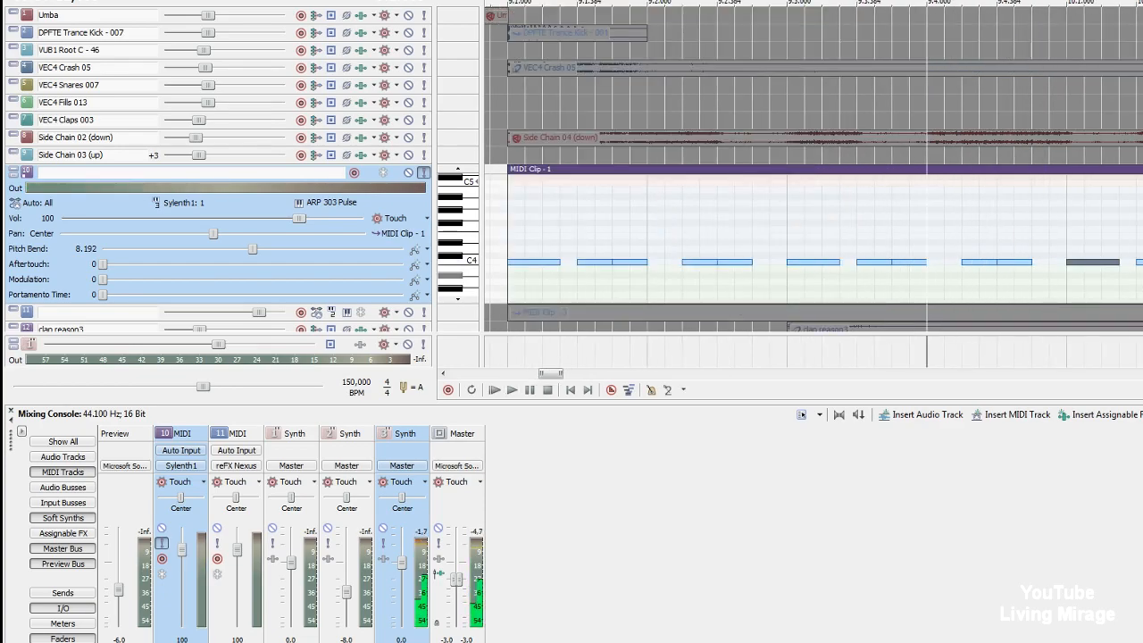
pyautogui.scroll(-3, 969, 270)
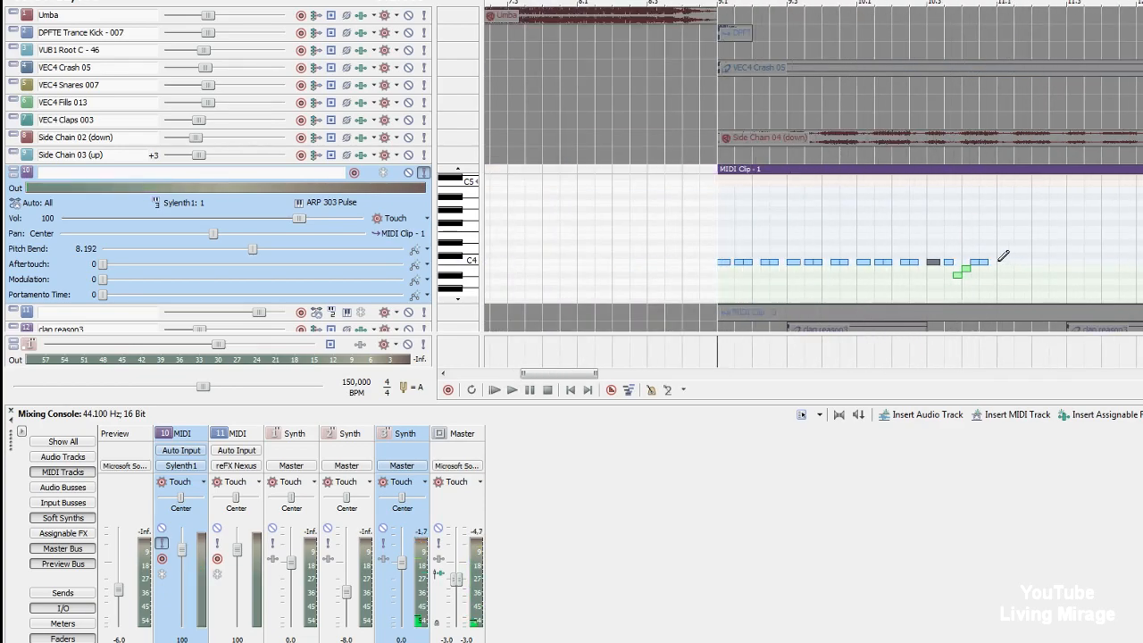
# Copy the two-measure phrase starting at 9.1 and paste it at measure 11.1.
pyautogui.moveTo(953, 268); pyautogui.dragTo(714, 285)
pyautogui.hotkey('ctrl', 'c')
pyautogui.hotkey('ctrl', 'v')
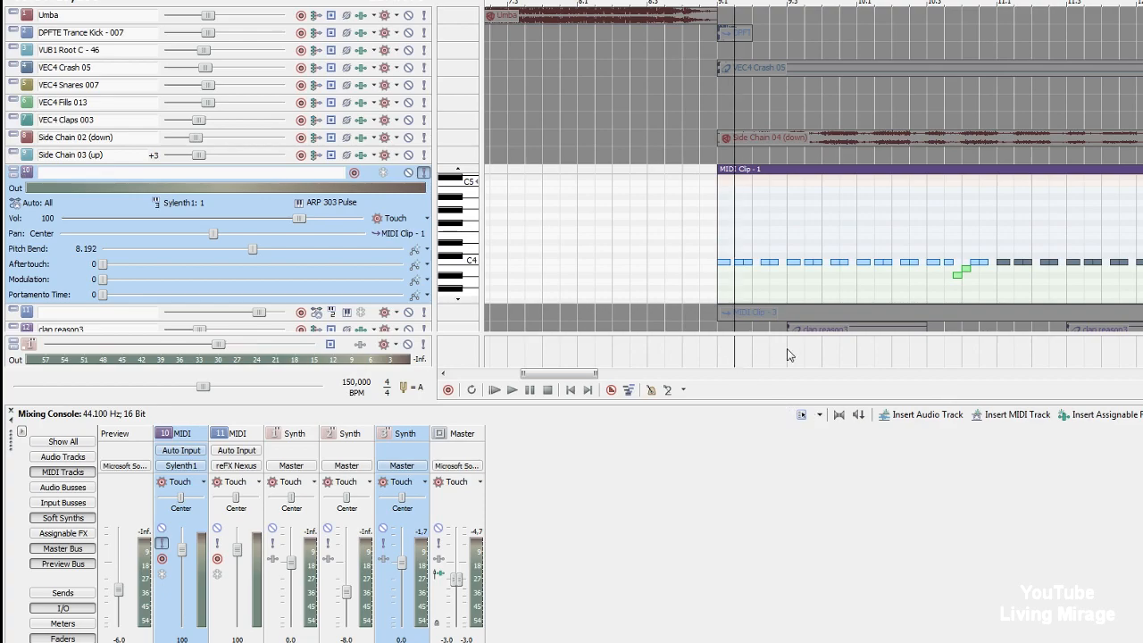
# Play back the four-measure phrase from measure 9.1 and turn on the metronome.
pyautogui.scroll(-4, 750, 370)
pyautogui.press('space')
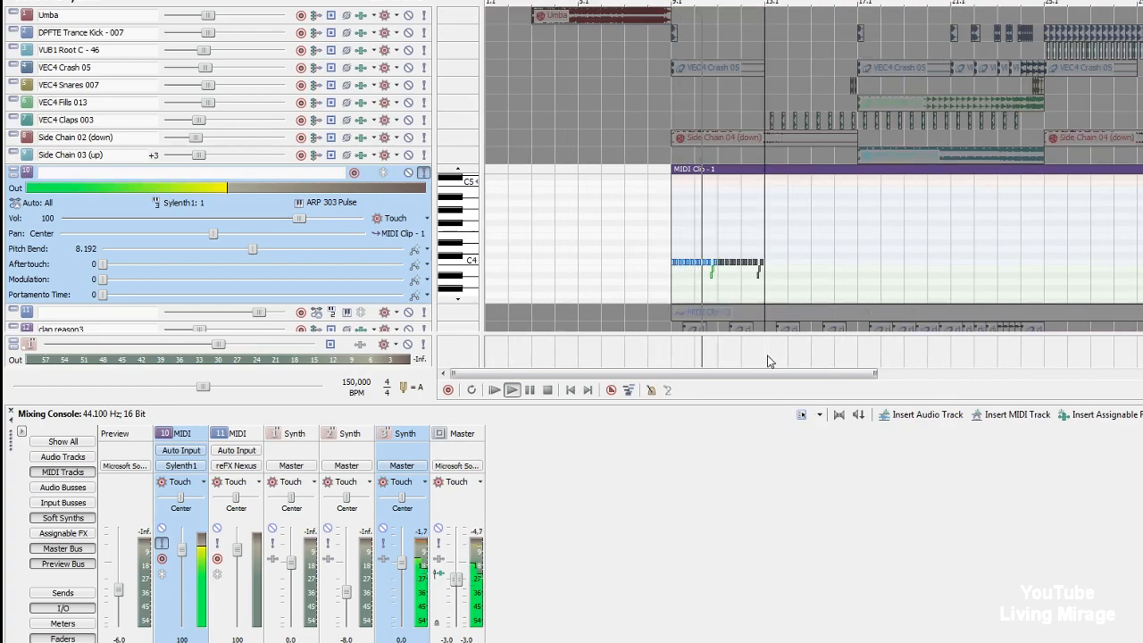
pyautogui.scroll(4, 764, 355)
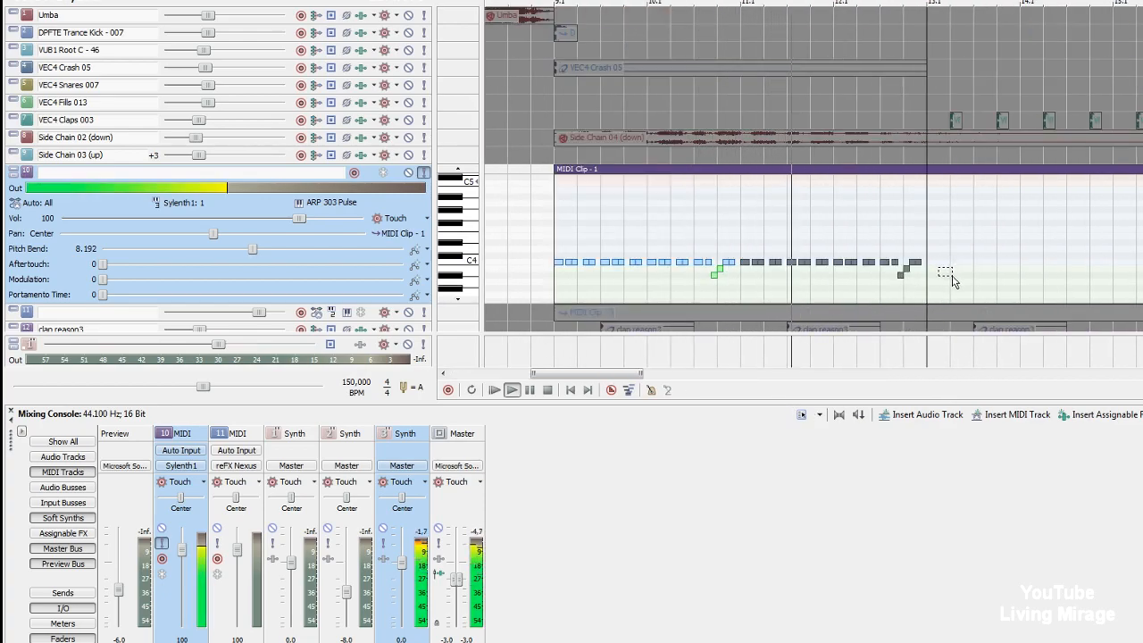
pyautogui.press('space')
pyautogui.press('space')
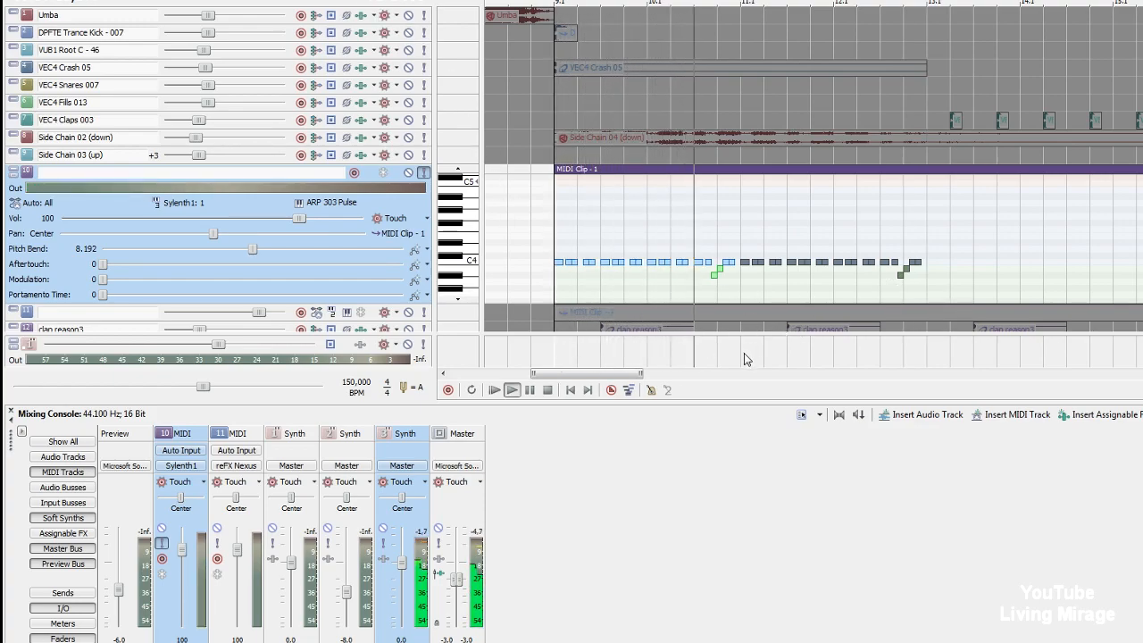
pyautogui.press('space')
pyautogui.press('space')
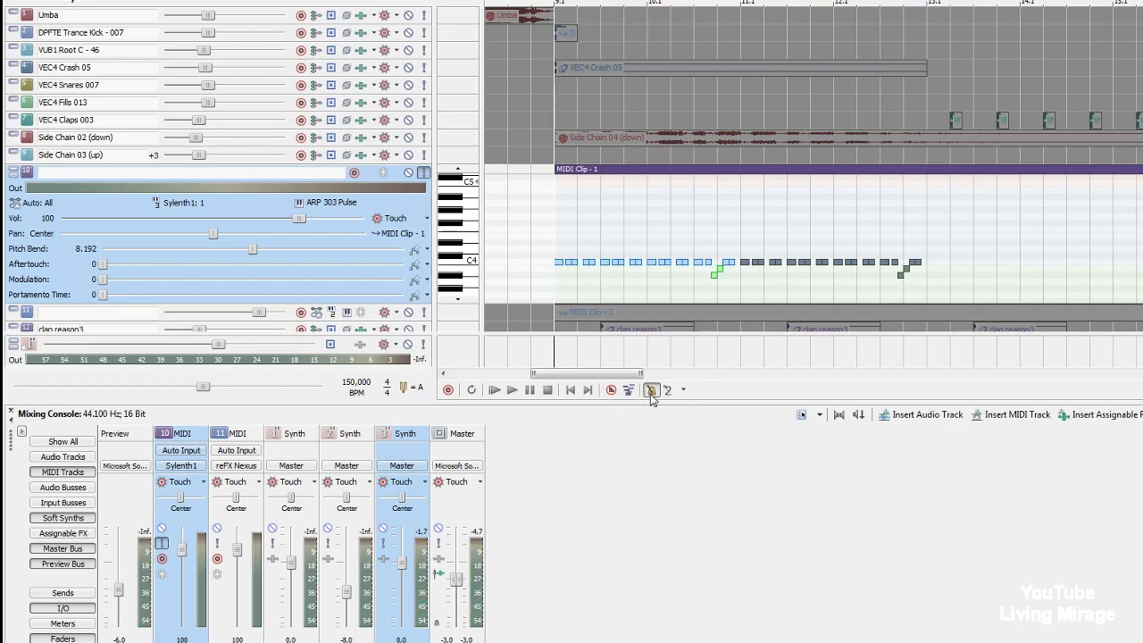
# Raise the last four notes before measure 13.1 so that they step down from D#4 to C#4.
pyautogui.press('space')
pyautogui.moveTo(919, 276); pyautogui.dragTo(953, 250)
pyautogui.moveTo(971, 262); pyautogui.dragTo(971, 255)
# Copy the four-measure phrase from 9.1, paste it at measure 13.1 and play the result.
pyautogui.scroll(-6, 934, 276)
pyautogui.moveTo(798, 212); pyautogui.dragTo(674, 285)
pyautogui.hotkey('ctrl', 'c')
pyautogui.click(764, 351)
pyautogui.hotkey('ctrl', 'v')
pyautogui.click(672, 360)
pyautogui.press('space')
pyautogui.click(810, 348)
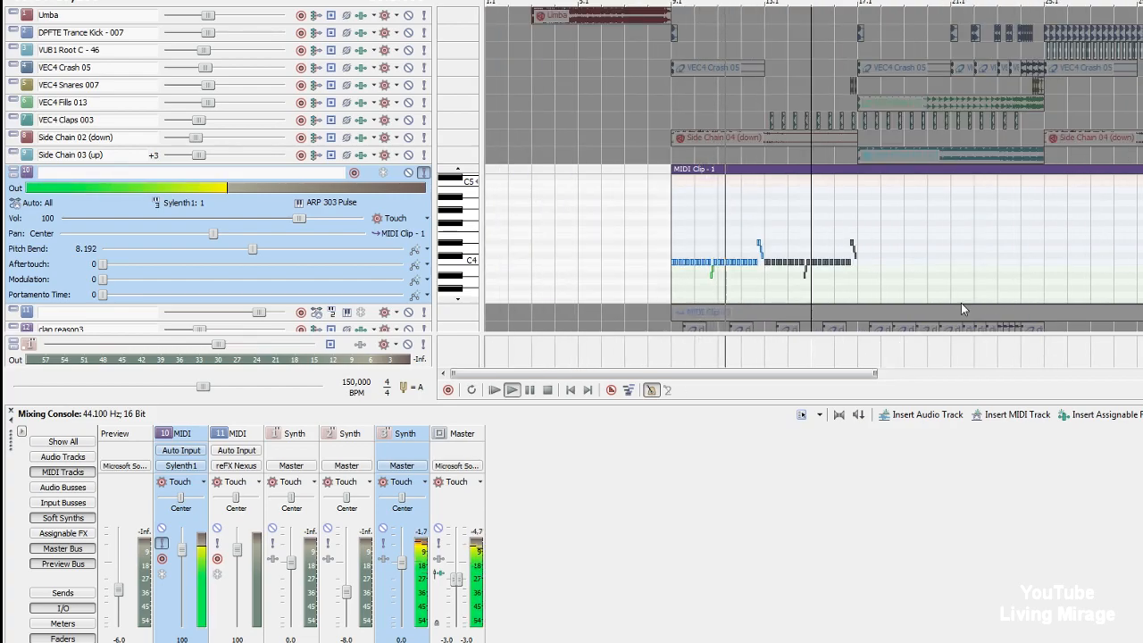
# Draw a tight group of short C4 notes on the first beat of measure 16.
pyautogui.scroll(4, 960, 302)
pyautogui.press('space')
pyautogui.scroll(4, 1008, 250)
pyautogui.click(940, 262)
pyautogui.click(961, 263)
pyautogui.click(985, 262)
pyautogui.moveTo(1021, 261)
pyautogui.mouseDown()
pyautogui.moveTo(1036, 261)
pyautogui.moveTo(930, 258)
pyautogui.mouseUp()
# Copy the group of C4 notes onto the remaining beats up to measure 17.1 and play it back.
pyautogui.scroll(-1, 1059, 260)
pyautogui.hotkey('ctrl', 'c')
pyautogui.hotkey('ctrl', 'v')
pyautogui.click(1072, 365)
pyautogui.hotkey('ctrl', 'v')
pyautogui.hotkey('ctrl', 'v')
pyautogui.scroll(-7, 1080, 365)
pyautogui.press('space')
pyautogui.press('space')
# Copy all notes from measure 9.1 to 17.1 and paste them at measure 17.1.
pyautogui.scroll(3, 893, 277)
pyautogui.moveTo(987, 214); pyautogui.dragTo(557, 301)
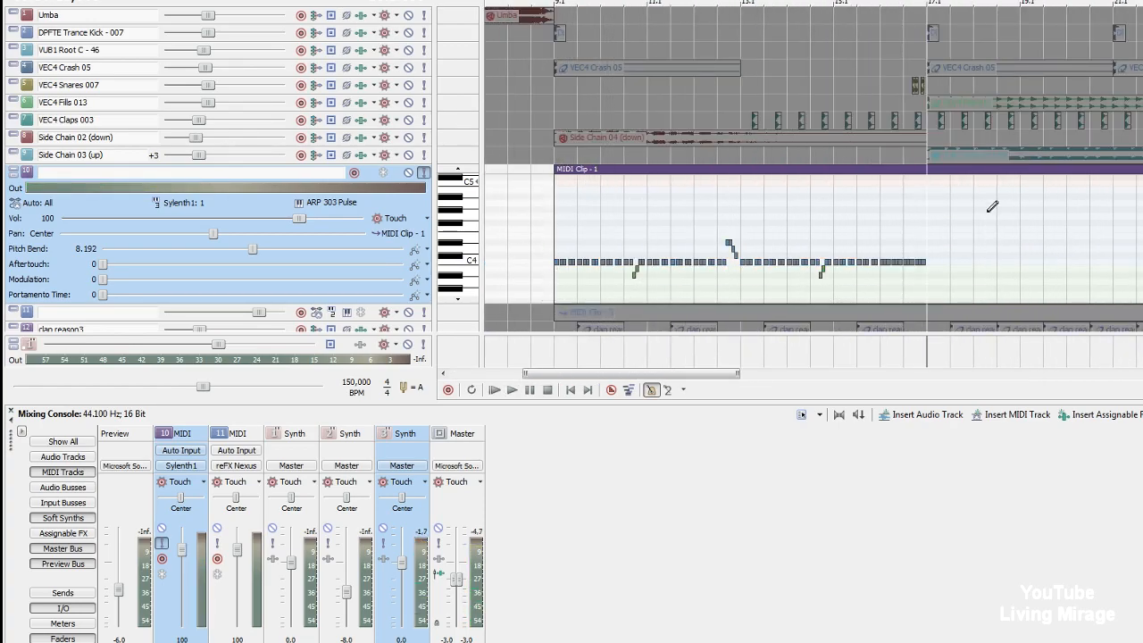
pyautogui.hotkey('ctrl', 'c')
pyautogui.hotkey('ctrl', 'v')
# Play back the pasted eight-measure phrase, including its ending at measure 25.1.
pyautogui.scroll(-3, 929, 349)
pyautogui.click(764, 361)
pyautogui.press('space')
pyautogui.click(902, 362)
pyautogui.scroll(2, 915, 268)
pyautogui.scroll(3, 933, 259)
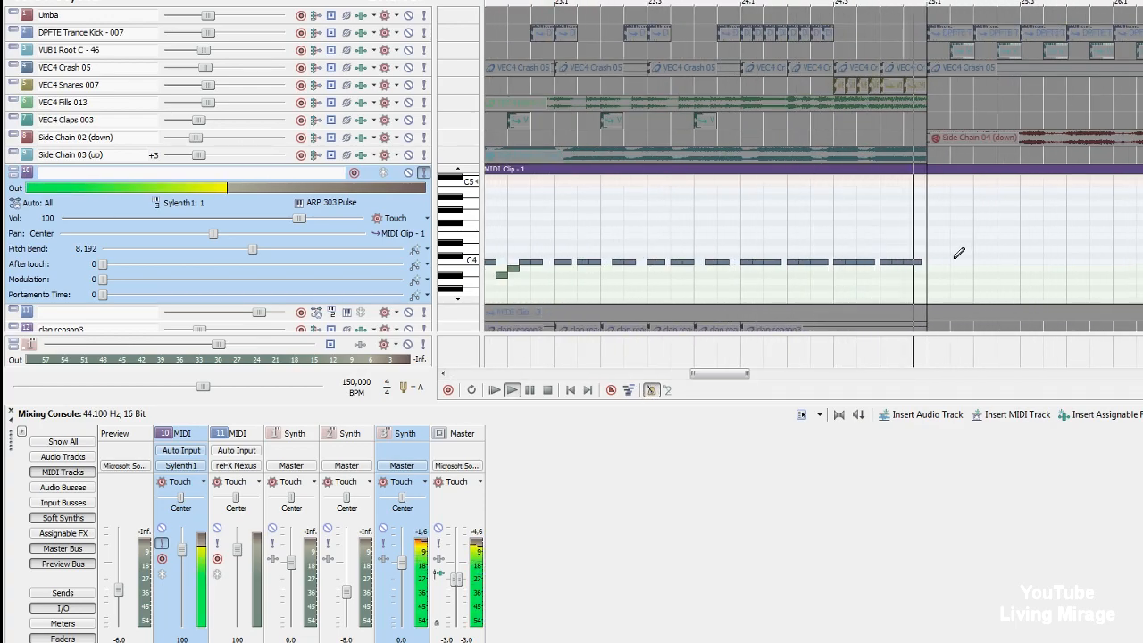
pyautogui.press('space')
# Draw the opening short notes of a new C4 rhythm from measure 25.1.
pyautogui.scroll(2, 954, 259)
pyautogui.click(933, 261)
pyautogui.scroll(-1, 1031, 252)
pyautogui.click(957, 262)
pyautogui.click(980, 261)
pyautogui.scroll(2, 982, 261)
pyautogui.moveTo(1018, 262); pyautogui.dragTo(996, 262)
pyautogui.click(1043, 262)
pyautogui.click(1095, 263)
pyautogui.scroll(-1, 1066, 263)
# Continue the new rhythm with further short notes, keeping them all on C4.
pyautogui.click(836, 347)
pyautogui.click(1034, 267)
pyautogui.moveTo(1034, 269); pyautogui.dragTo(1036, 263)
pyautogui.click(1088, 263)
pyautogui.scroll(-3, 1064, 267)
pyautogui.scroll(2, 1000, 262)
pyautogui.click(1000, 263)
pyautogui.scroll(1, 1011, 265)
pyautogui.click(1142, 263)
pyautogui.click(1142, 262)
# Adjust one C4 note in the new rhythm after measure 25.1 and play the passage back.
pyautogui.click(1142, 348)
pyautogui.scroll(1, 974, 265)
pyautogui.moveTo(972, 263); pyautogui.dragTo(949, 263)
pyautogui.scroll(-2, 946, 265)
pyautogui.scroll(-1, 830, 363)
pyautogui.click(753, 358)
pyautogui.press('space')
pyautogui.press('space')
# Draw four very short C4 notes from measure 26.1, followed by one longer C4 note.
pyautogui.click(962, 355)
pyautogui.scroll(3, 960, 349)
pyautogui.click(933, 263)
pyautogui.click(980, 262)
pyautogui.press('space')
pyautogui.click(913, 351)
pyautogui.scroll(1, 913, 350)
pyautogui.moveTo(912, 263); pyautogui.dragTo(1034, 264)
pyautogui.scroll(1, 902, 264)
pyautogui.moveTo(803, 263); pyautogui.dragTo(1027, 259)
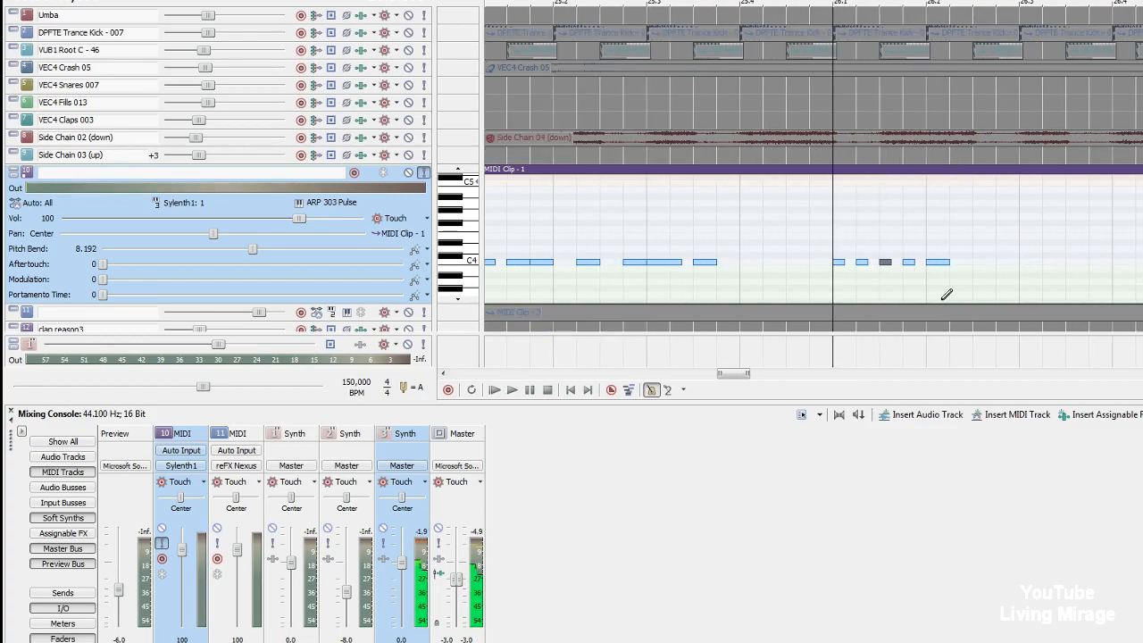
# Move the five-note burst one beat earlier so that its longer last note falls on measure 26.1.
pyautogui.scroll(-3, 936, 331)
pyautogui.click(926, 352)
pyautogui.scroll(1, 929, 304)
pyautogui.scroll(2, 932, 263)
pyautogui.doubleClick(934, 263)
pyautogui.moveTo(934, 264); pyautogui.dragTo(797, 265)
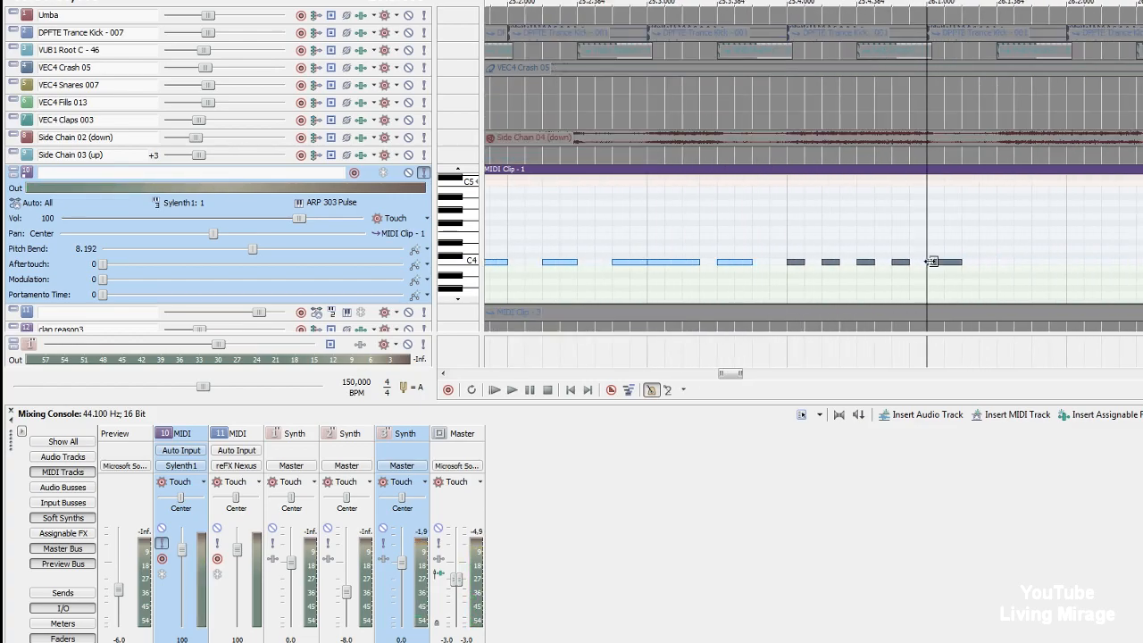
# Repeat the new C4 rhythm by pasting two-measure copies up to measure 41.1.
pyautogui.scroll(-2, 931, 261)
pyautogui.press('space')
pyautogui.press('space')
pyautogui.click(659, 264)
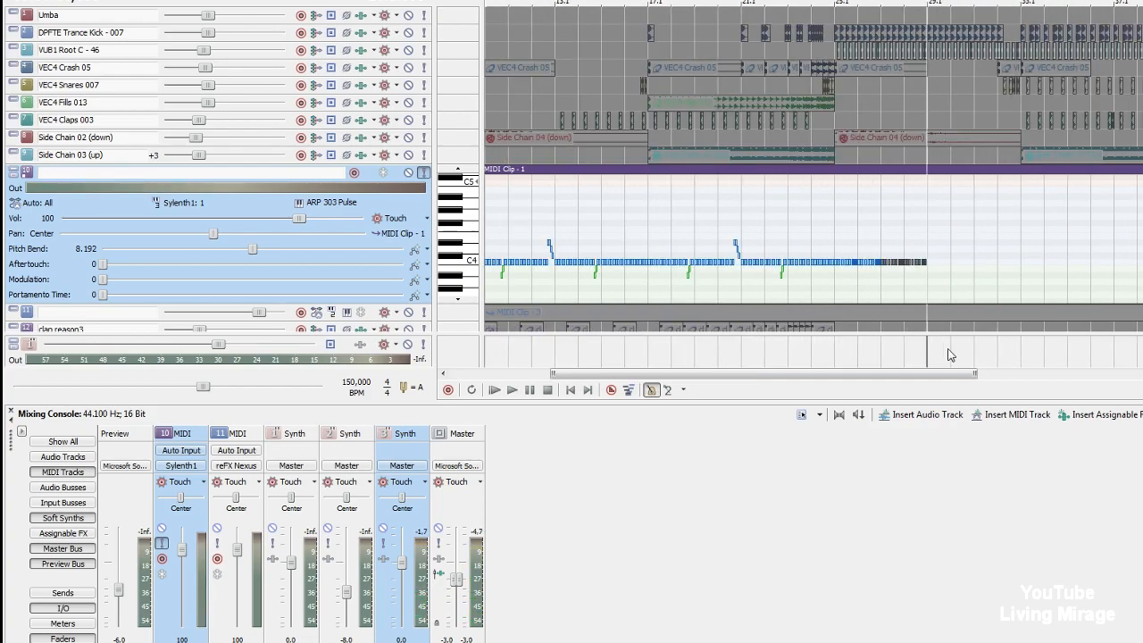
pyautogui.hotkey('ctrl', 'v')
pyautogui.hotkey('ctrl', 'v')
pyautogui.hotkey('ctrl', 'v')
pyautogui.hotkey('ctrl', 'v')
pyautogui.hotkey('ctrl', 'v')
pyautogui.hotkey('ctrl', 'v')
# Play back the complete melody from measure 9.1 and look over all its notes.
pyautogui.scroll(-2, 1132, 355)
pyautogui.click(580, 350)
pyautogui.press('space')
pyautogui.scroll(3, 958, 300)
pyautogui.scroll(-3, 893, 293)
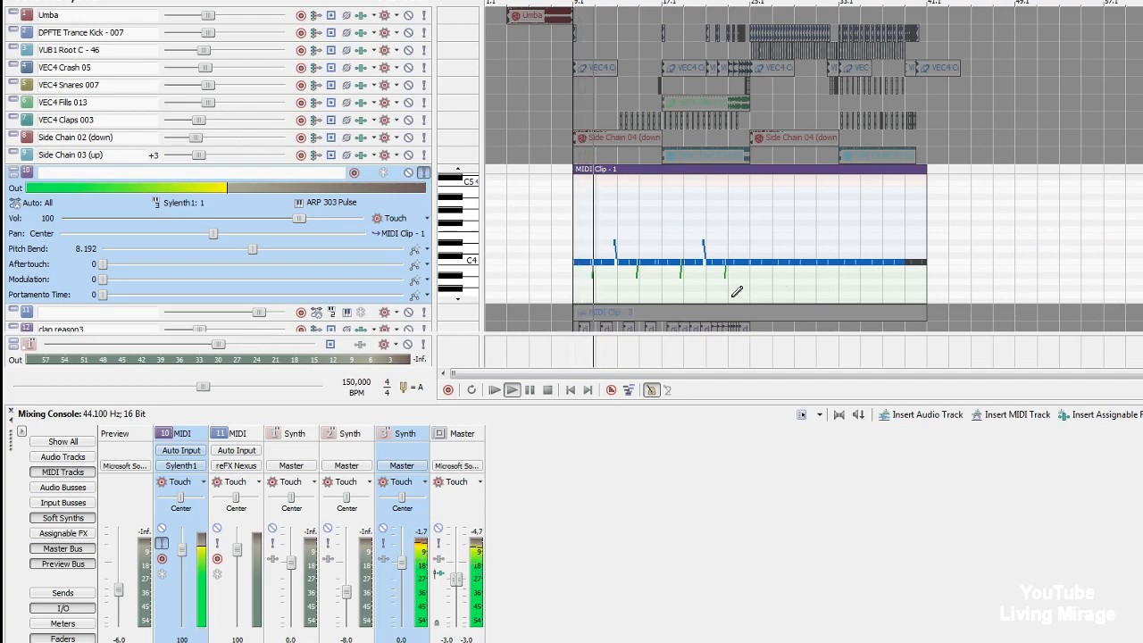
pyautogui.scroll(2, 737, 292)
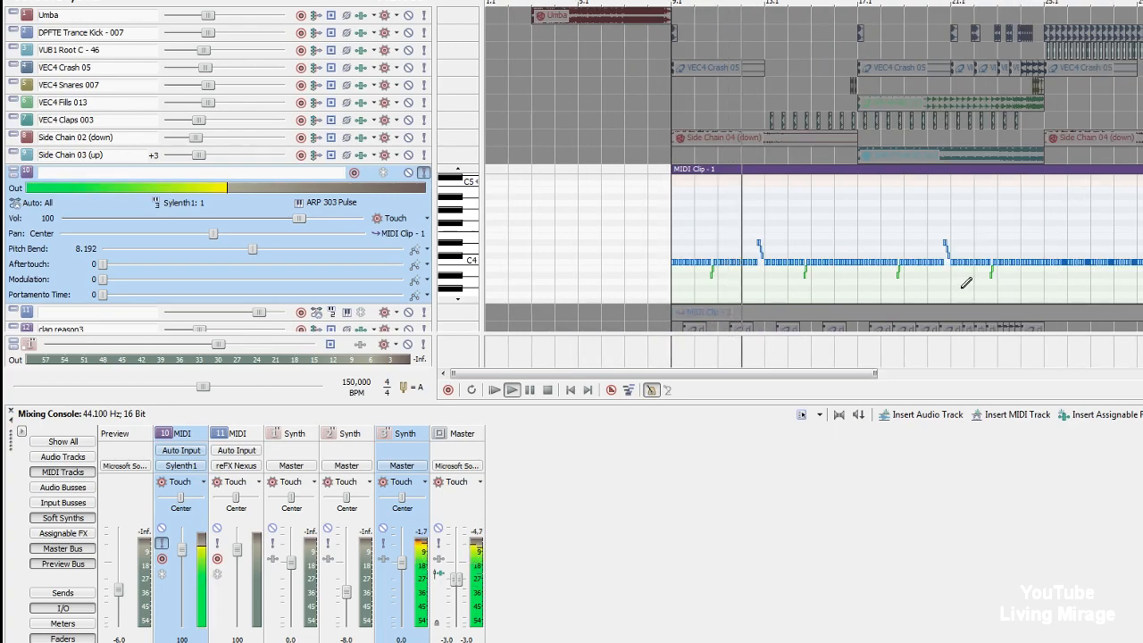
pyautogui.scroll(-1, 965, 282)
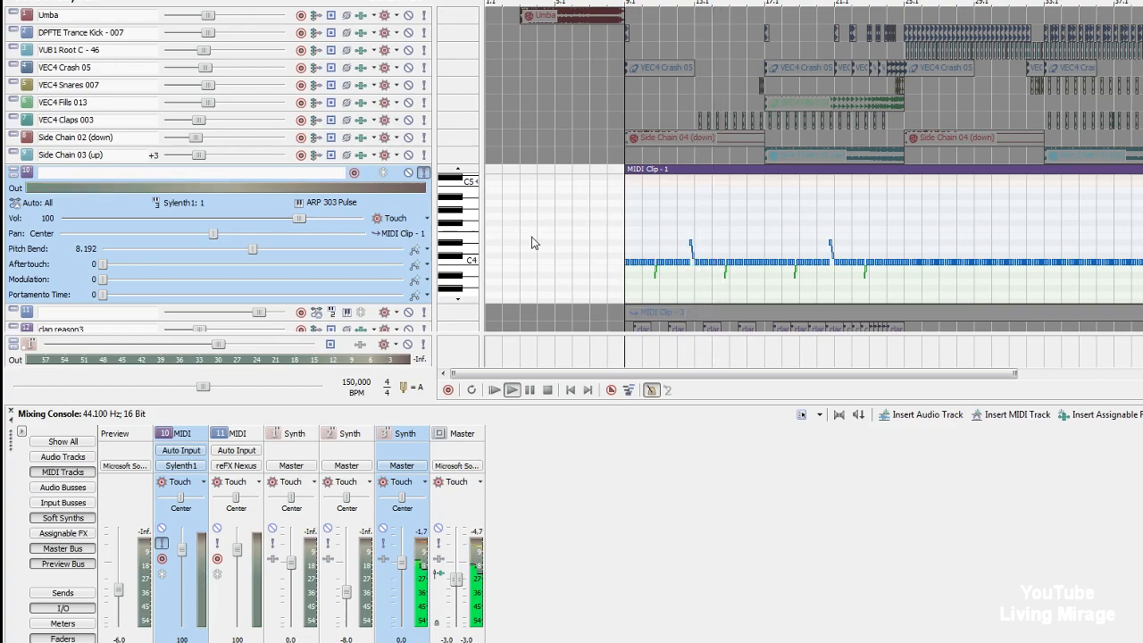
pyautogui.press('space')
# Open the Sylenth1 synth window and start playback from measure 9.1.
pyautogui.click(424, 173)
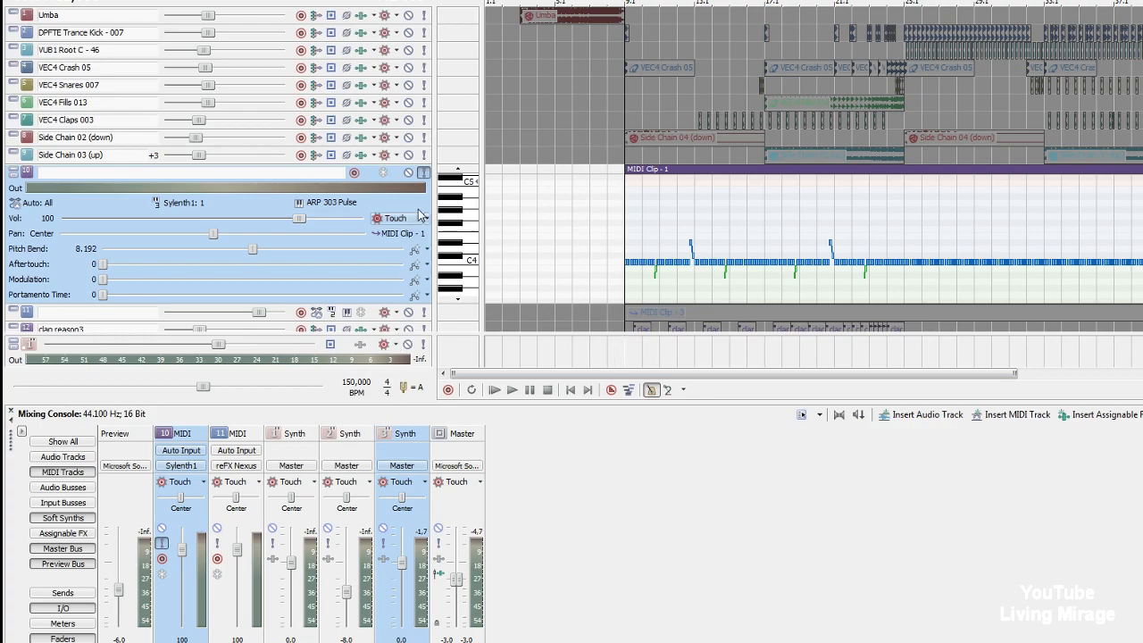
pyautogui.click(384, 442)
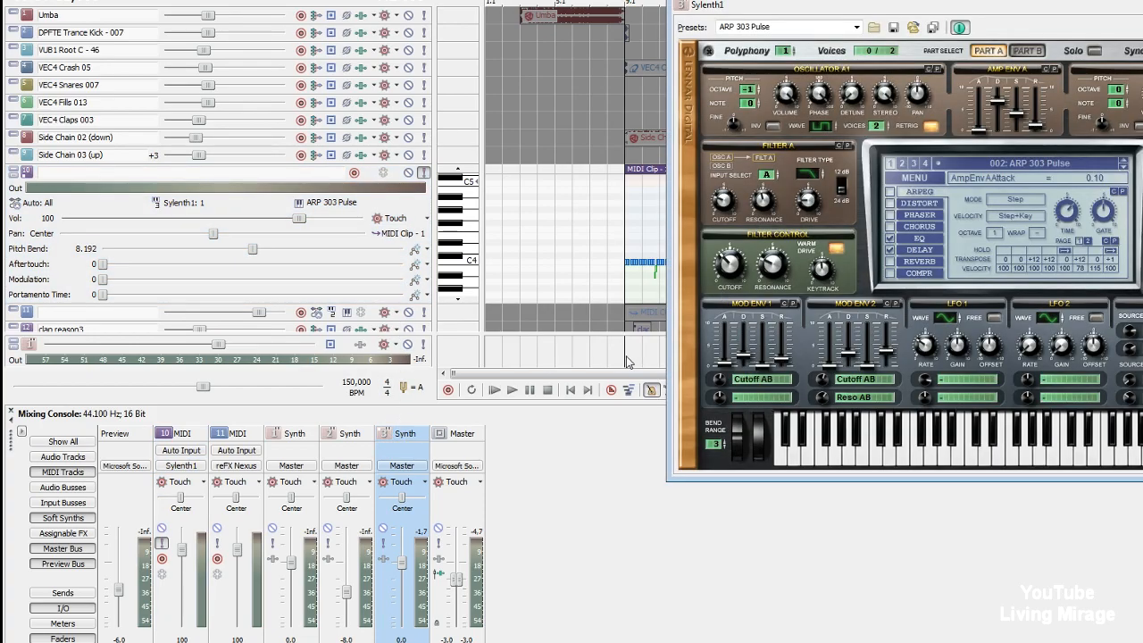
pyautogui.press('space')
# Tune the modulation amounts: Mod Env 1 Cutoff AB to -3.21, Mod Env 2 Cutoff AB to 2.17 and Reso AB to 2.64.
pyautogui.moveTo(823, 385); pyautogui.dragTo(828, 376)
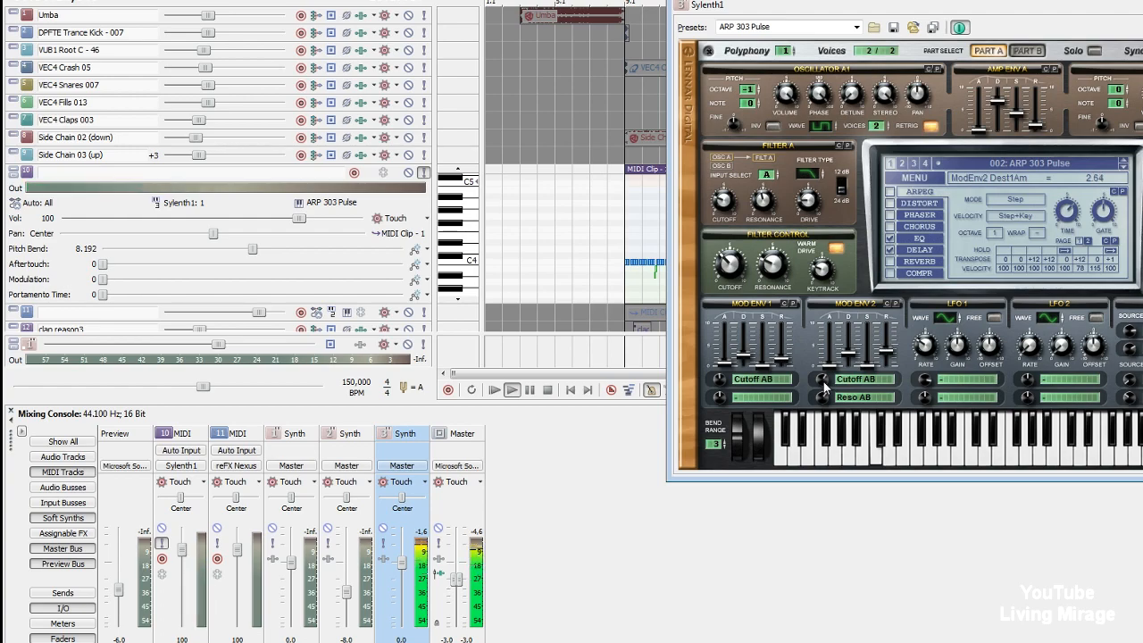
pyautogui.moveTo(824, 381); pyautogui.dragTo(826, 374)
pyautogui.moveTo(825, 414); pyautogui.dragTo(827, 396)
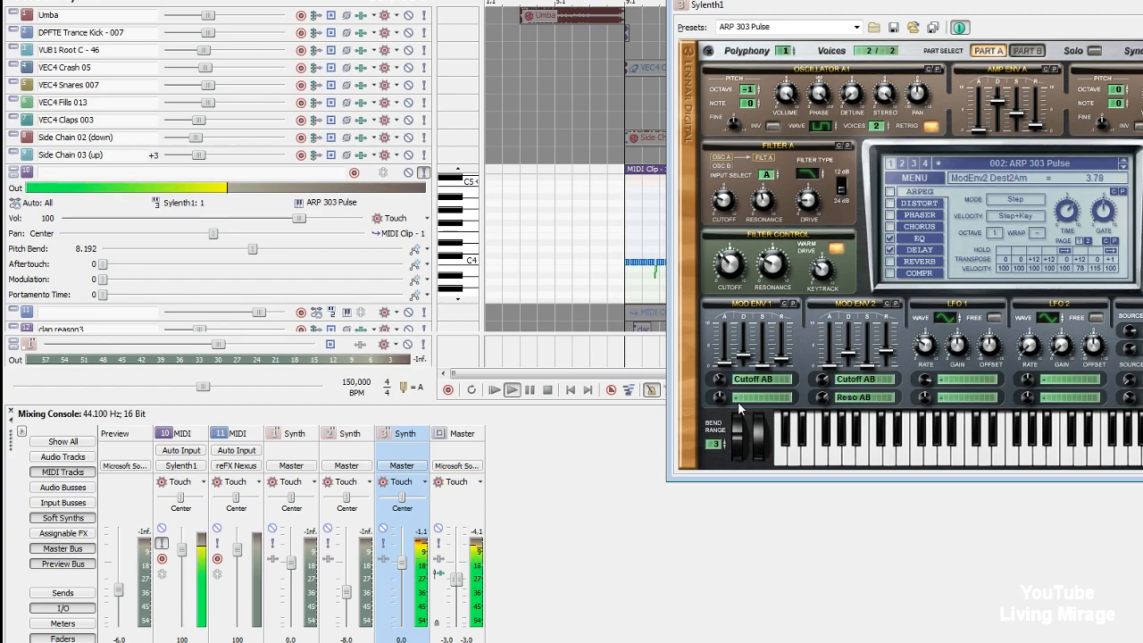
pyautogui.moveTo(824, 383); pyautogui.dragTo(822, 406)
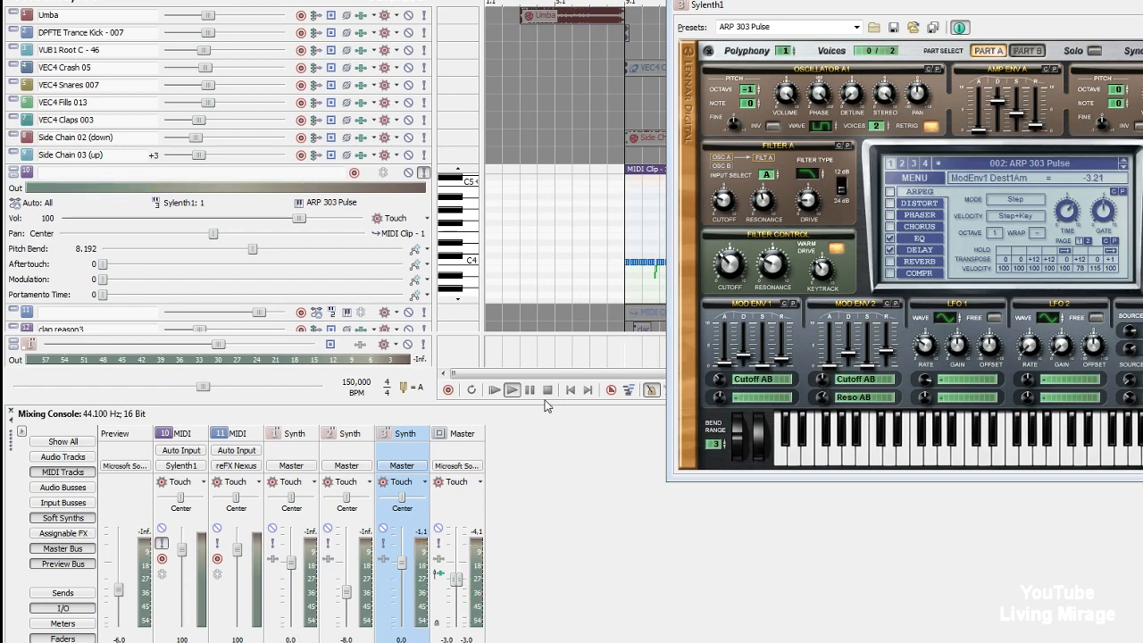
pyautogui.click(512, 390)
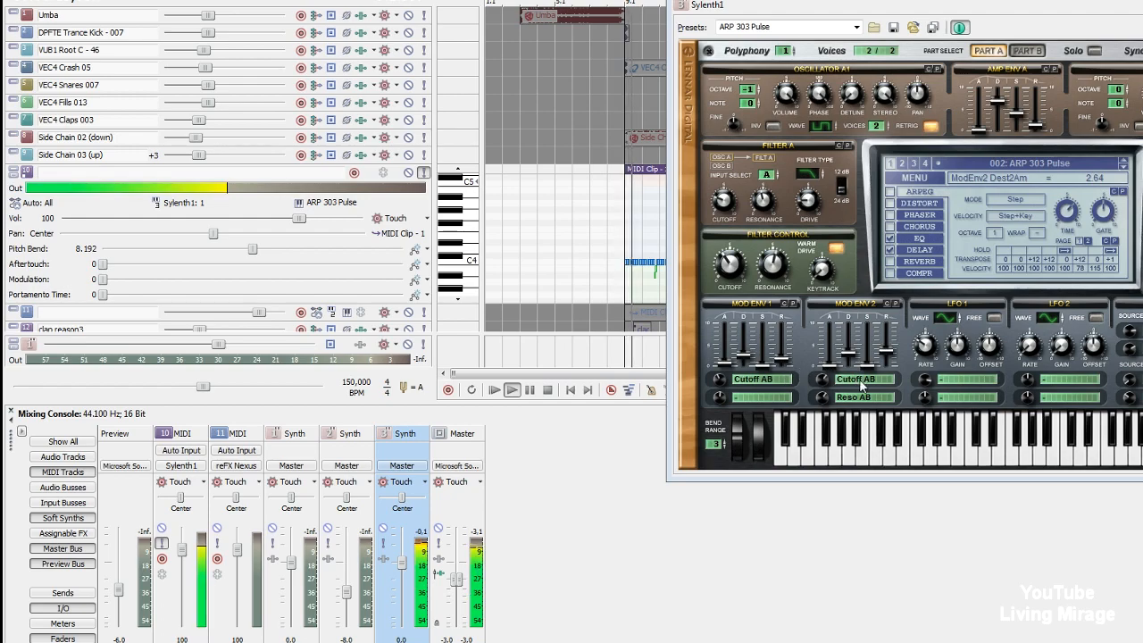
pyautogui.moveTo(823, 380); pyautogui.dragTo(826, 393)
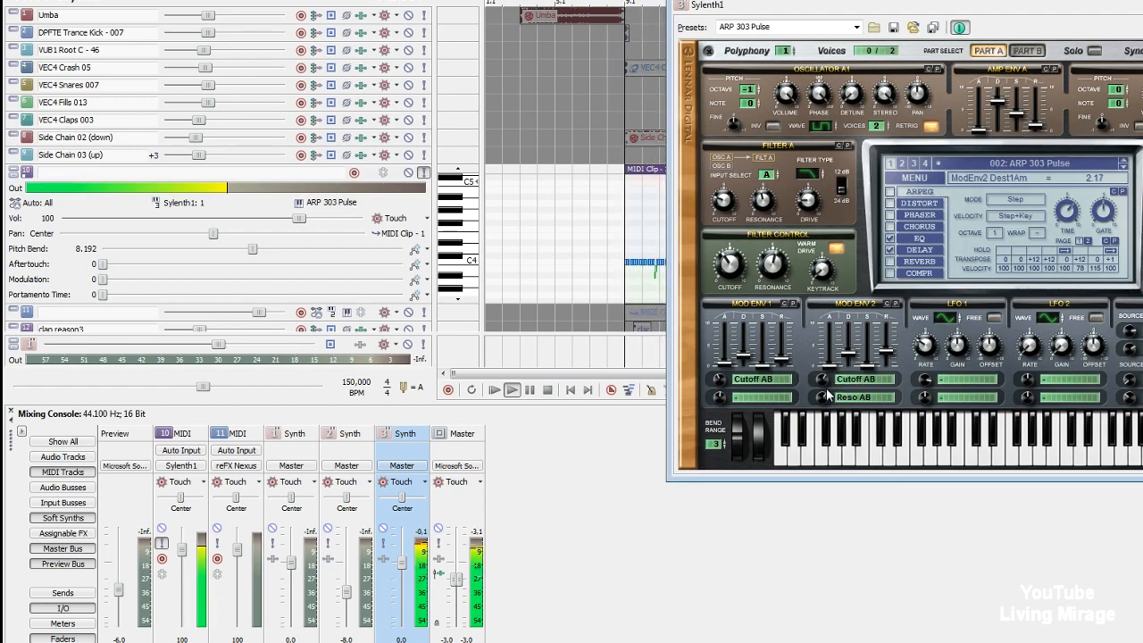
# Tune the filter control section: cutoff to 34.11 Hz, keytrack to 1.86, and a different resonance.
pyautogui.click(825, 267)
pyautogui.moveTo(830, 239); pyautogui.dragTo(843, 134)
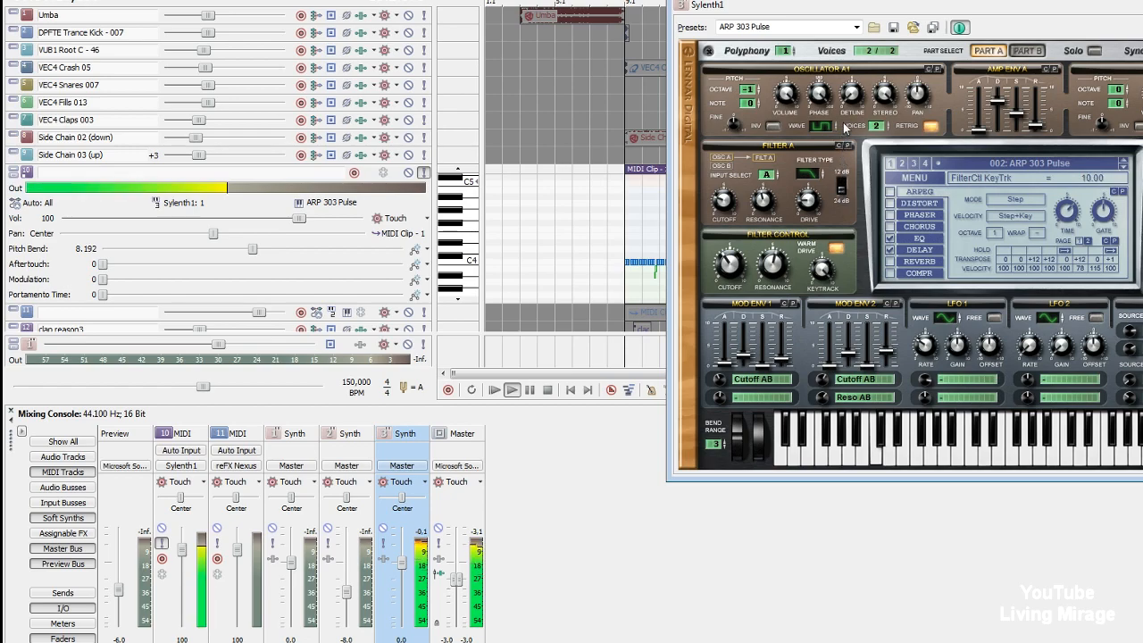
pyautogui.click(733, 268)
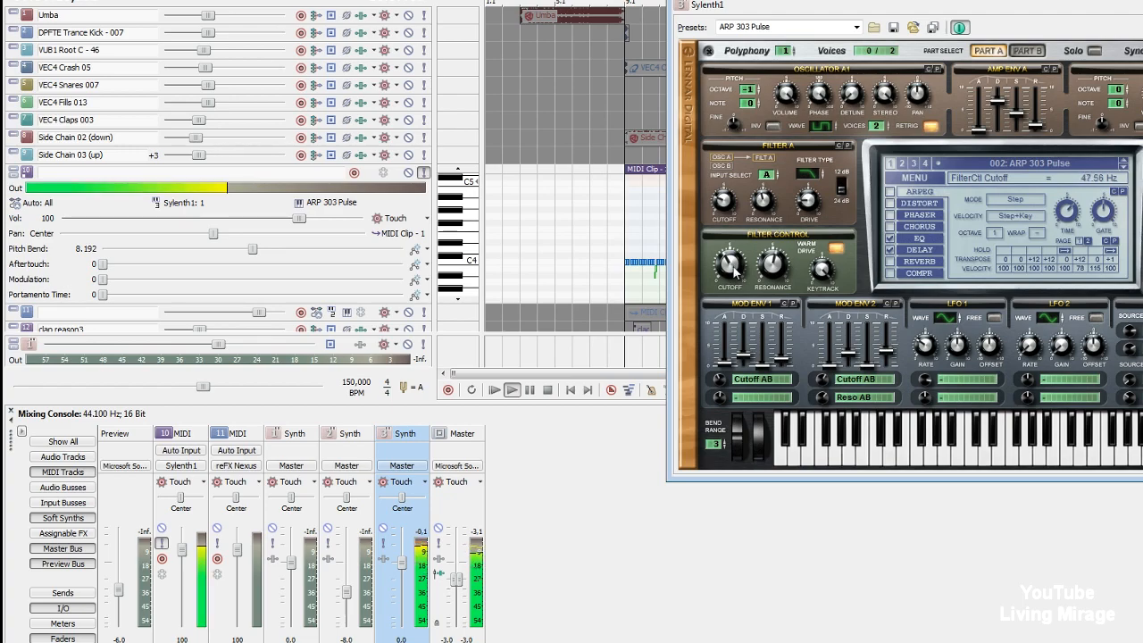
pyautogui.click(777, 274)
pyautogui.moveTo(776, 275); pyautogui.dragTo(831, 416)
pyautogui.click(730, 274)
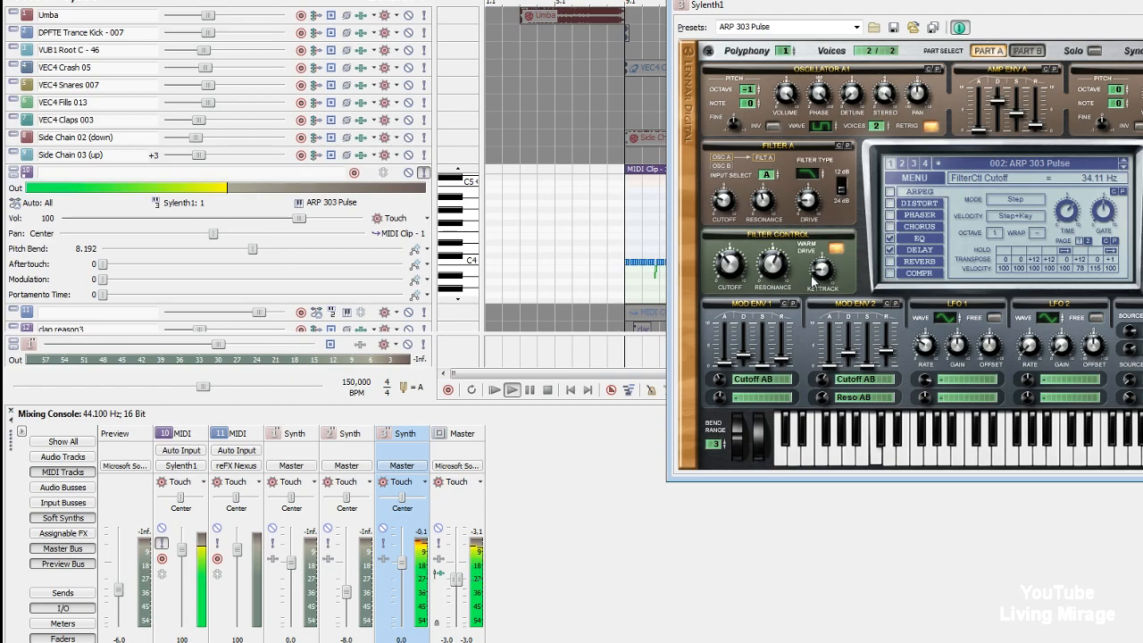
pyautogui.moveTo(823, 266); pyautogui.dragTo(837, 244)
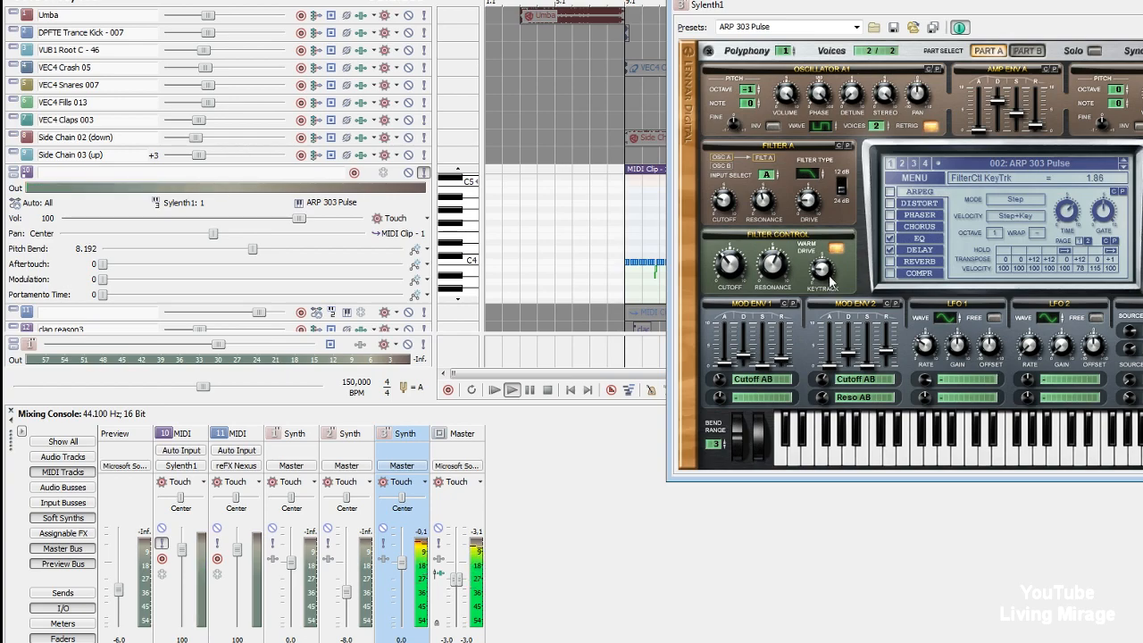
# Set the Mod Env 2 Cutoff AB amount to 2.45 and the filter control keytrack to 2.14, and stop playback.
pyautogui.moveTo(830, 275); pyautogui.dragTo(830, 292)
pyautogui.click(821, 381)
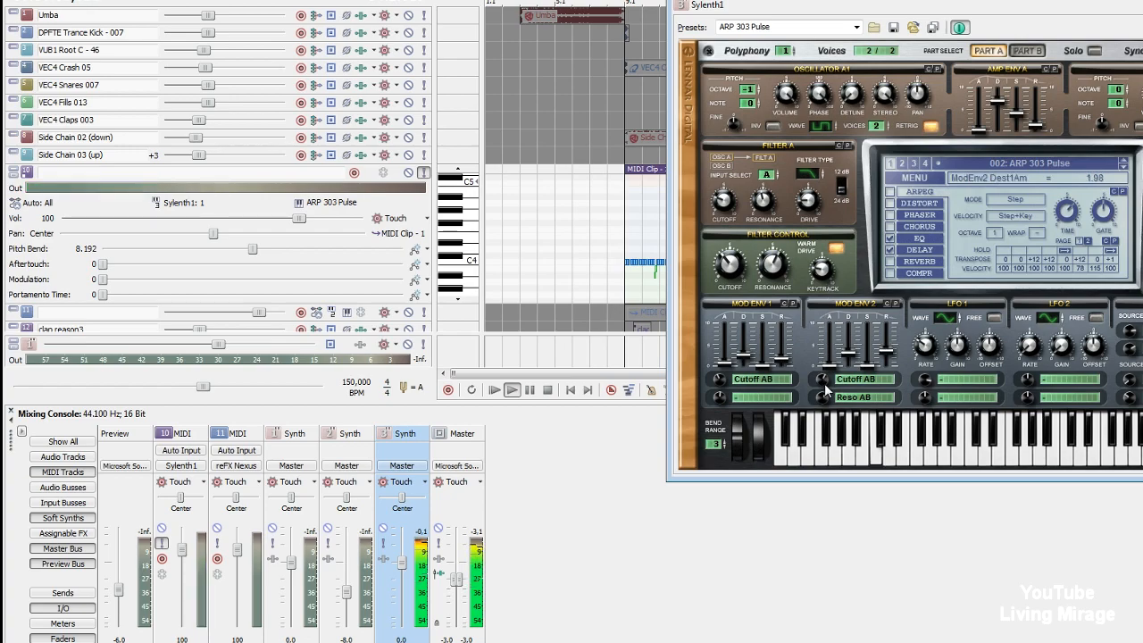
pyautogui.moveTo(824, 384); pyautogui.dragTo(825, 383)
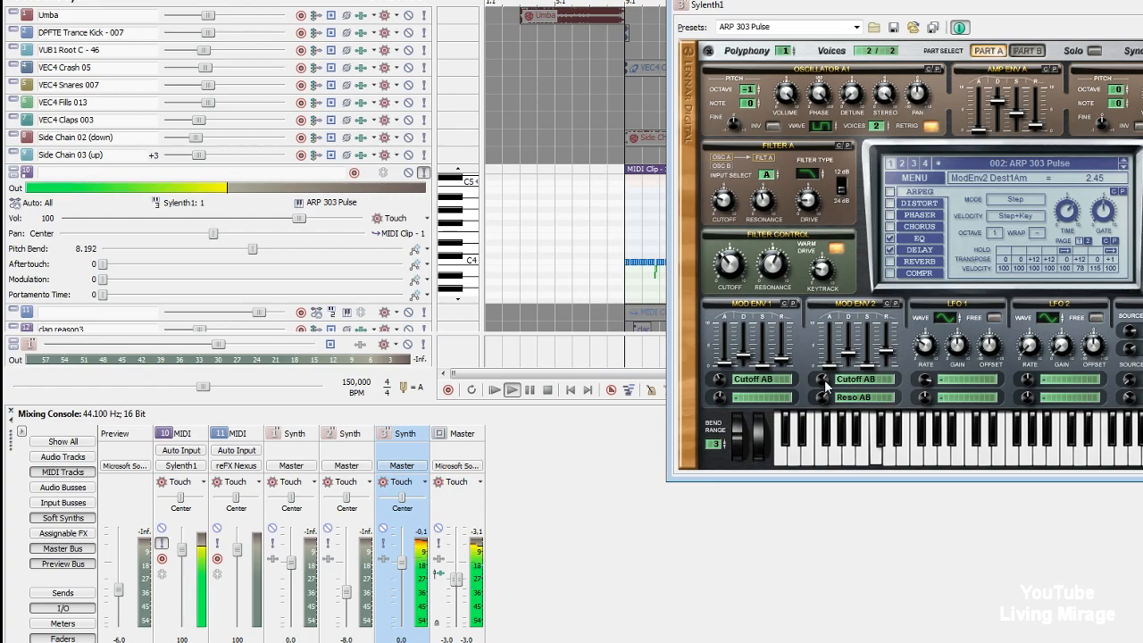
pyautogui.press('space')
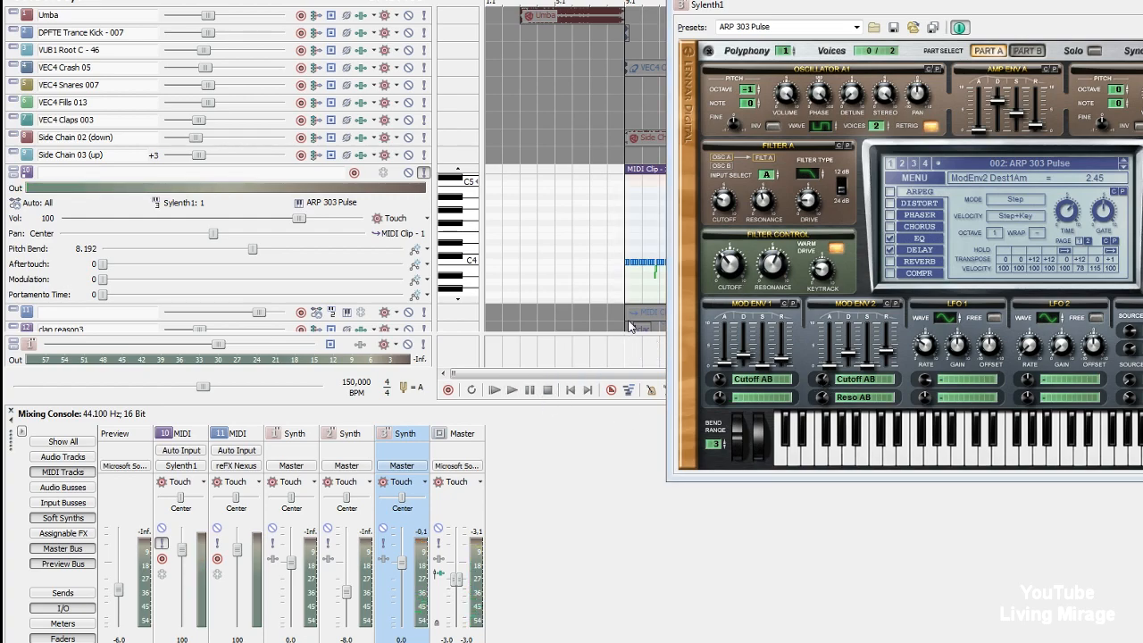
pyautogui.click(598, 237)
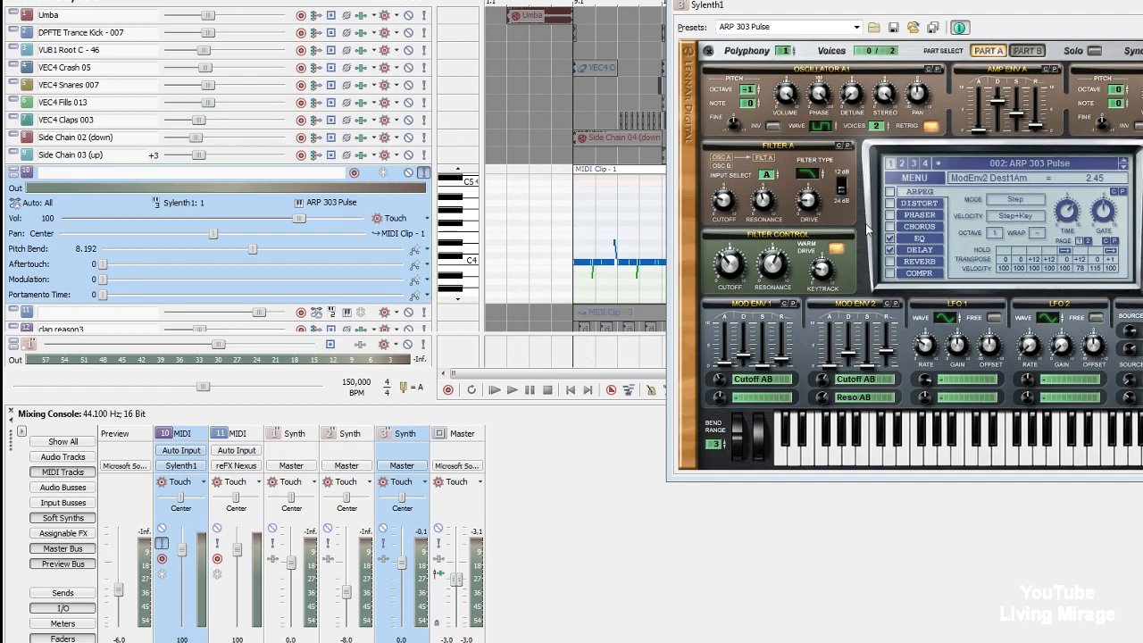
pyautogui.moveTo(815, 277)
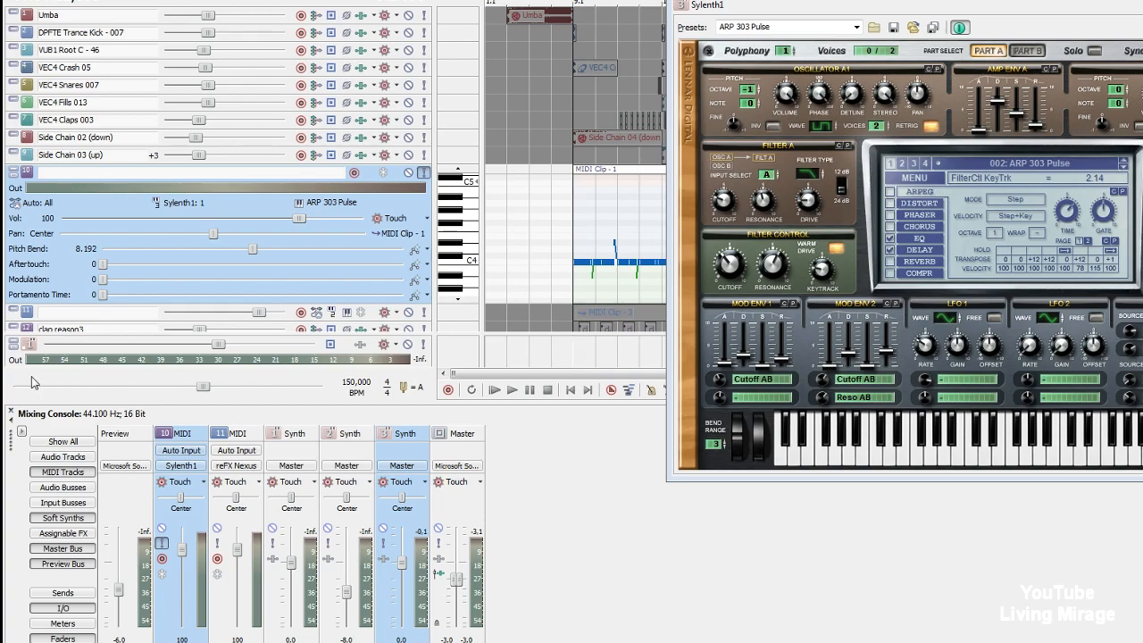
# Check the DLS Soft Synth properties window, close it, and look over the lanes of the other soft synth buses.
pyautogui.click(31, 349)
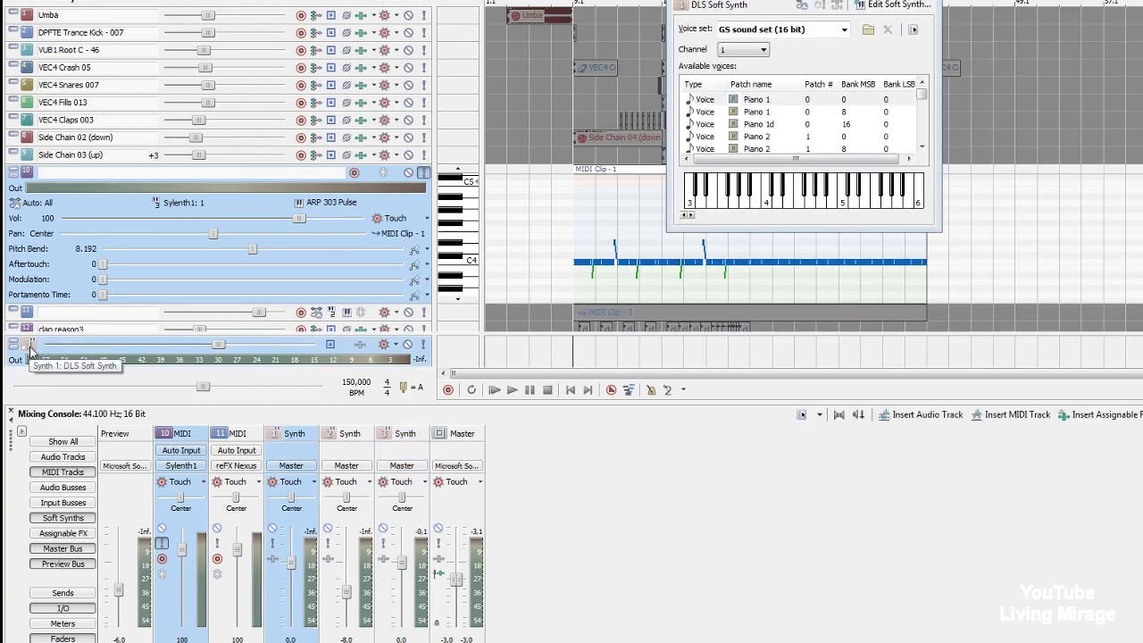
pyautogui.click(936, 6)
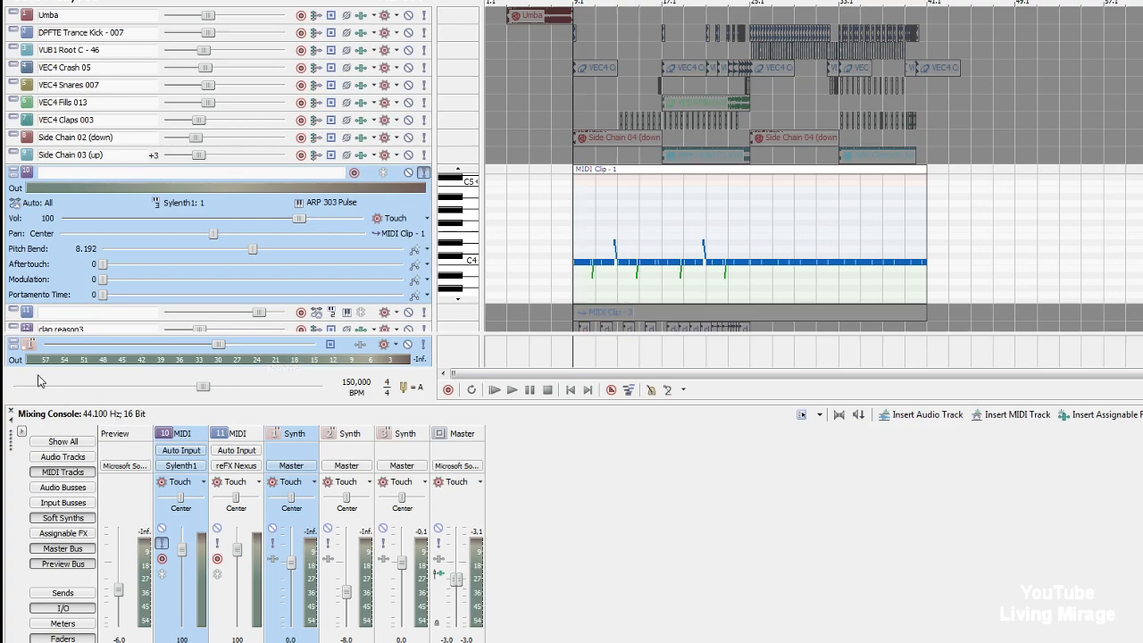
pyautogui.click(576, 356)
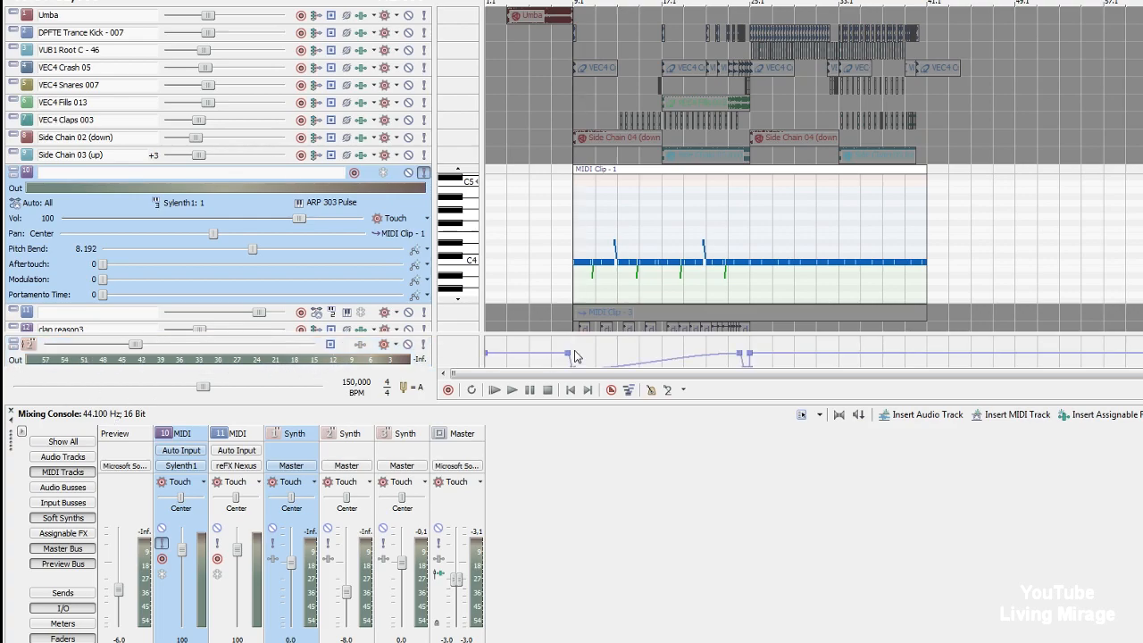
pyautogui.hotkey('ctrl', 'z')
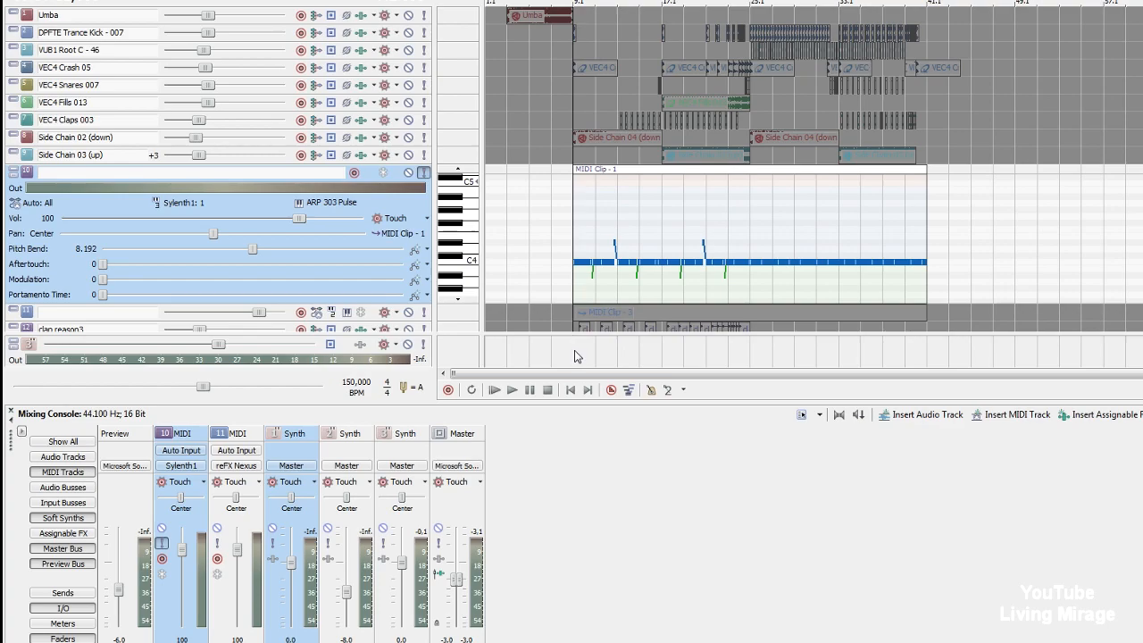
# Hide the bus tracks below the timeline and place the cursor at measure 9.1.
pyautogui.moveTo(587, 338); pyautogui.dragTo(597, 424)
pyautogui.click(615, 367)
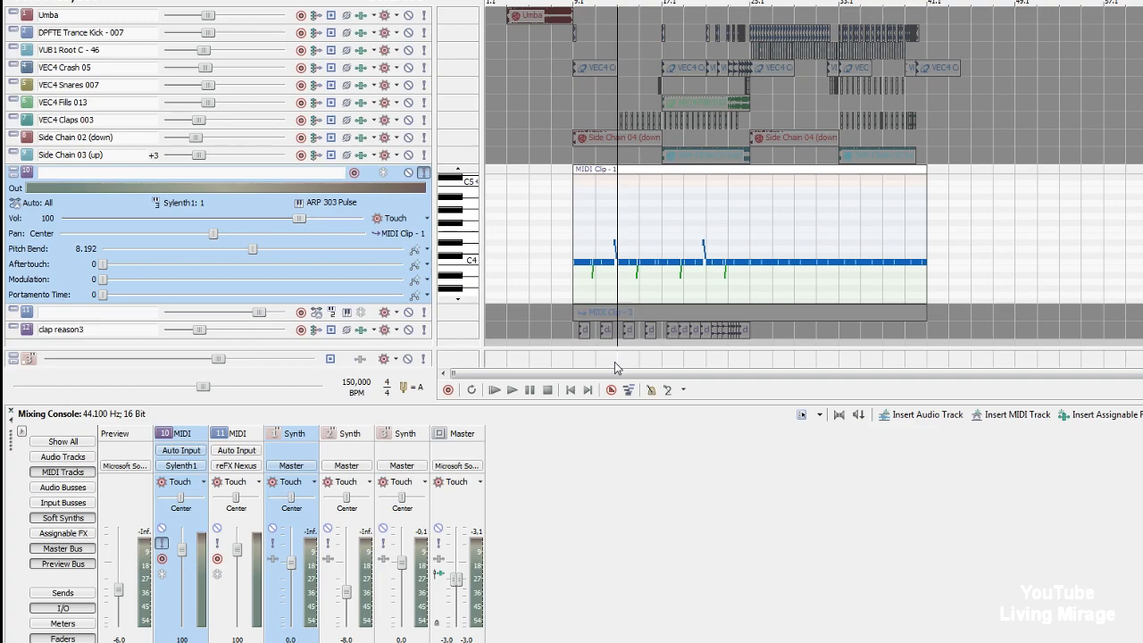
pyautogui.press('b')
pyautogui.scroll(3, 897, 318)
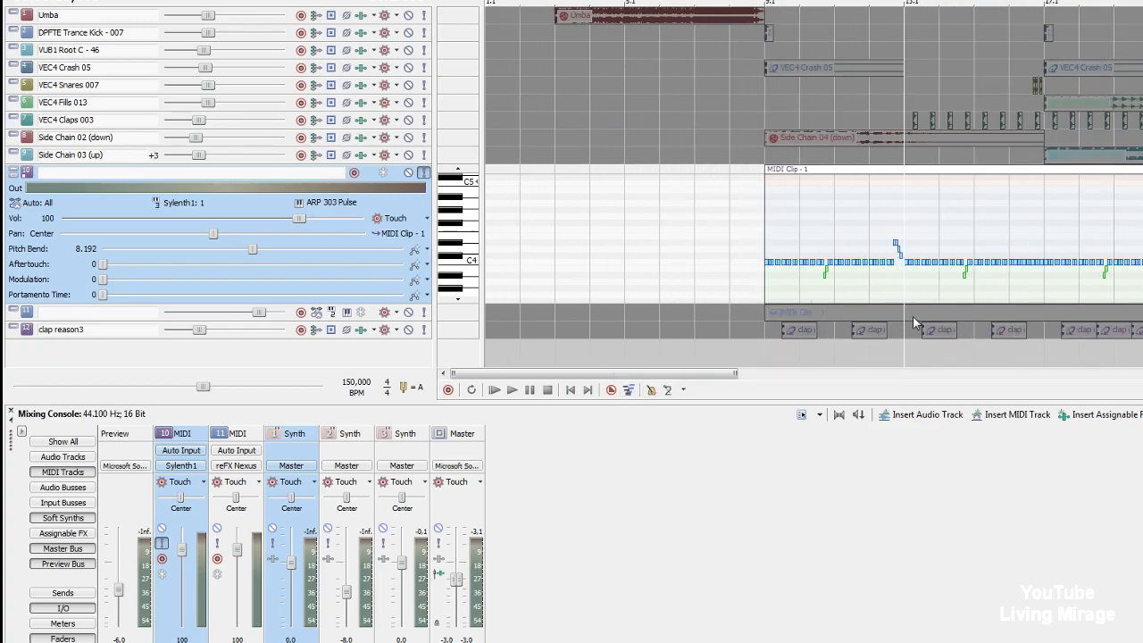
pyautogui.click(751, 358)
pyautogui.scroll(-4, 755, 358)
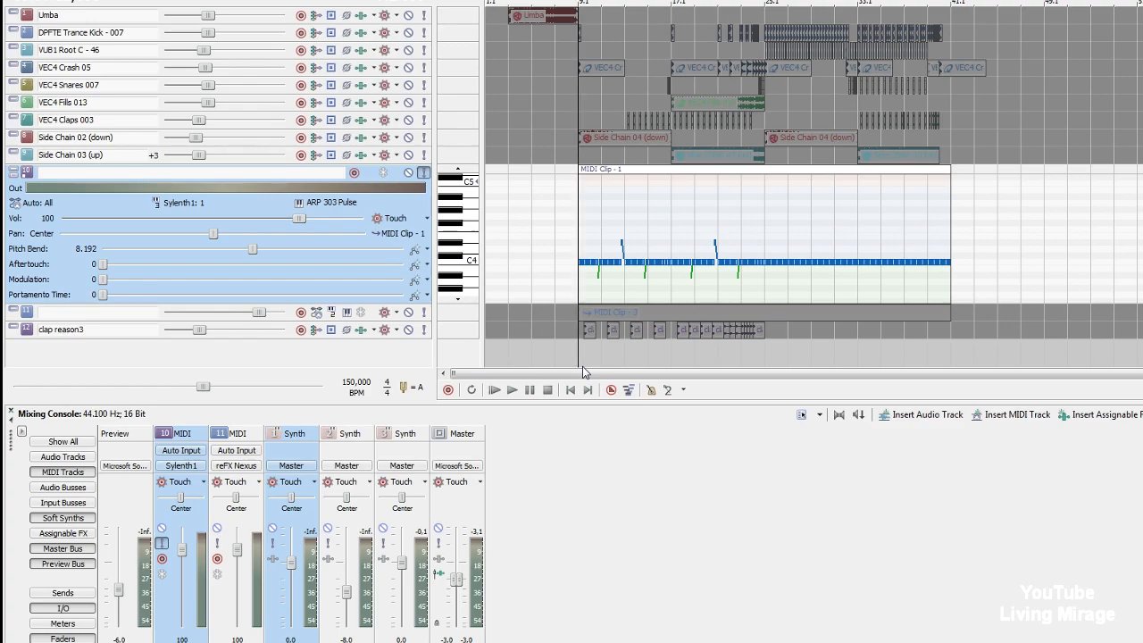
# Show the bus tracks, enlarge their area to view the Sylenth1 bus, and keep the cursor at measure 9.1.
pyautogui.press('b')
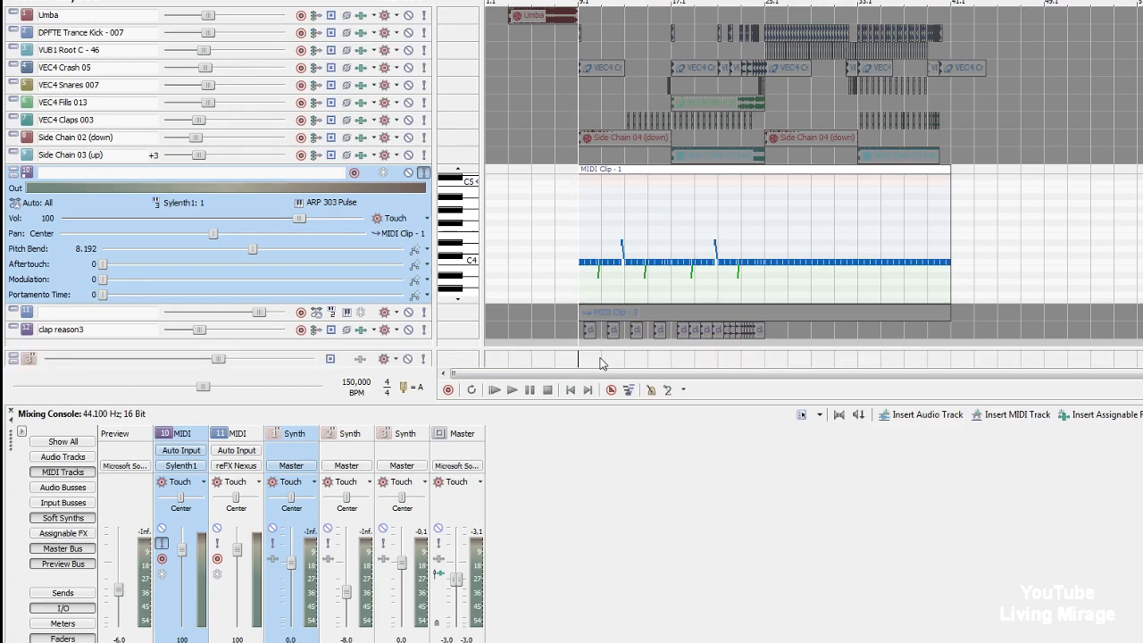
pyautogui.moveTo(608, 347); pyautogui.dragTo(605, 330)
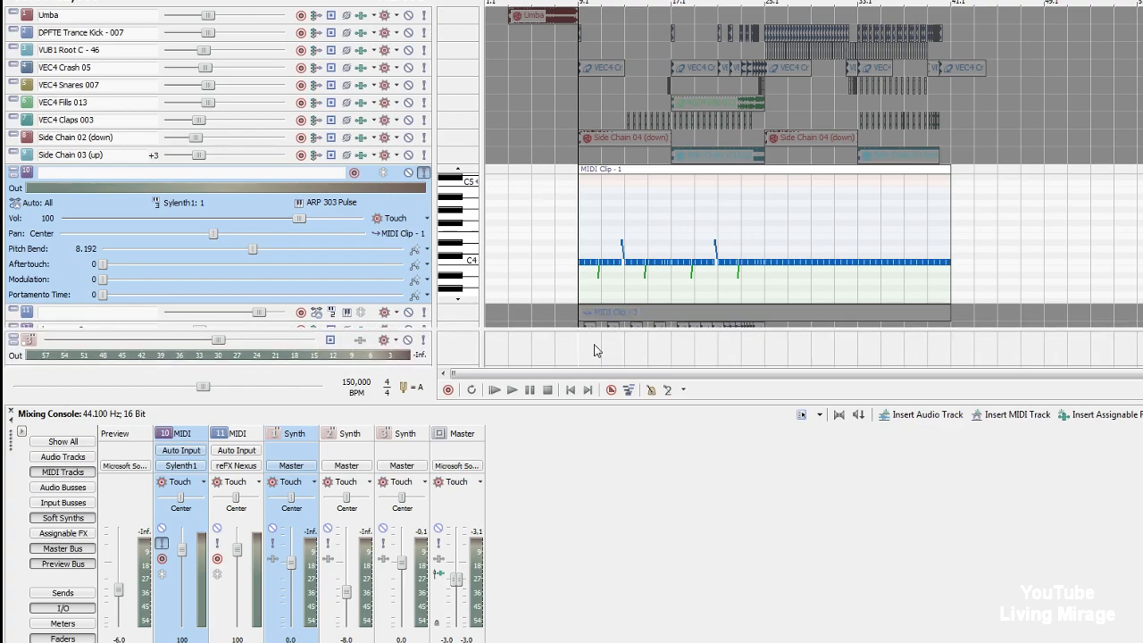
pyautogui.scroll(3, 743, 357)
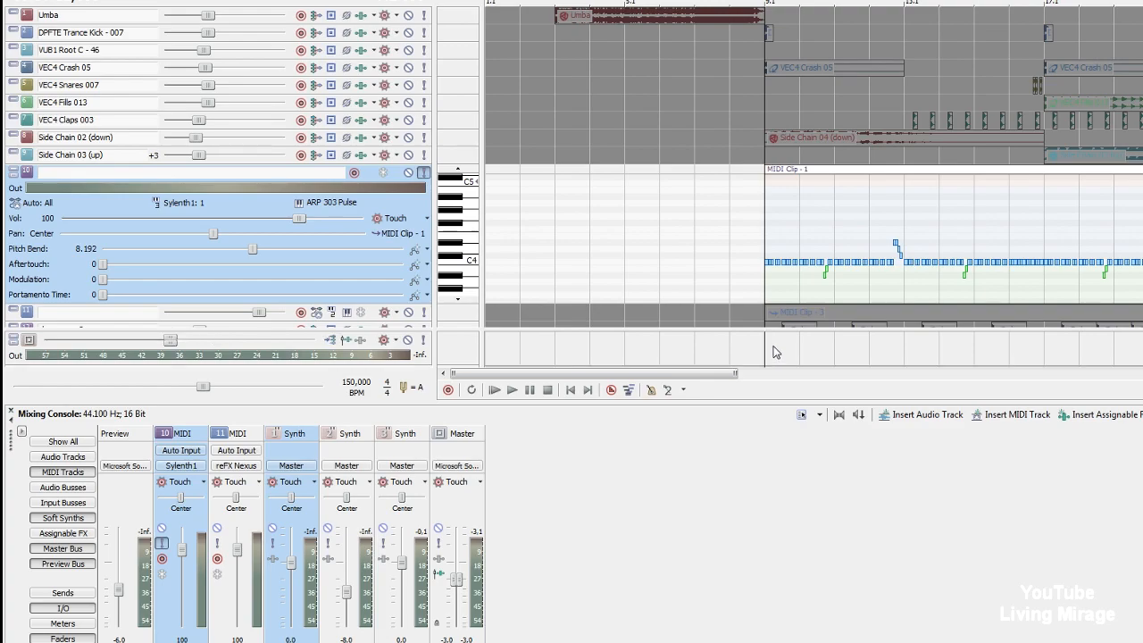
pyautogui.click(775, 352)
pyautogui.scroll(-3, 769, 354)
pyautogui.scroll(-1, 772, 355)
pyautogui.scroll(1, 772, 354)
pyautogui.scroll(-2, 772, 354)
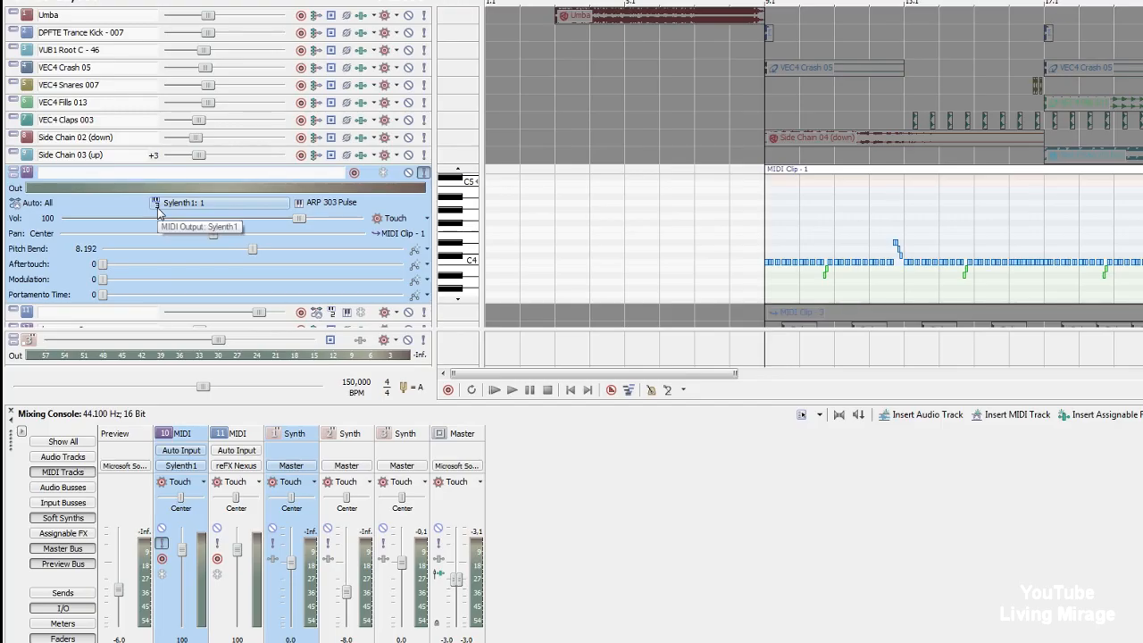
# Check the melody MIDI track's output device options and rename the track Pulse 303.
pyautogui.click(226, 205)
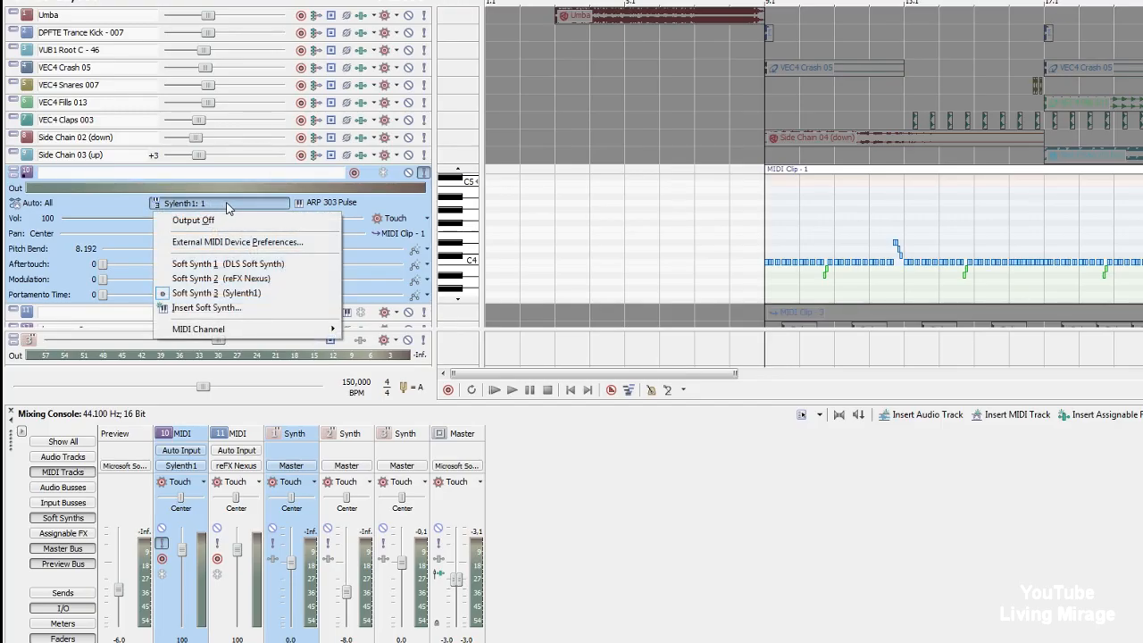
pyautogui.rightClick(227, 207)
pyautogui.click(262, 211)
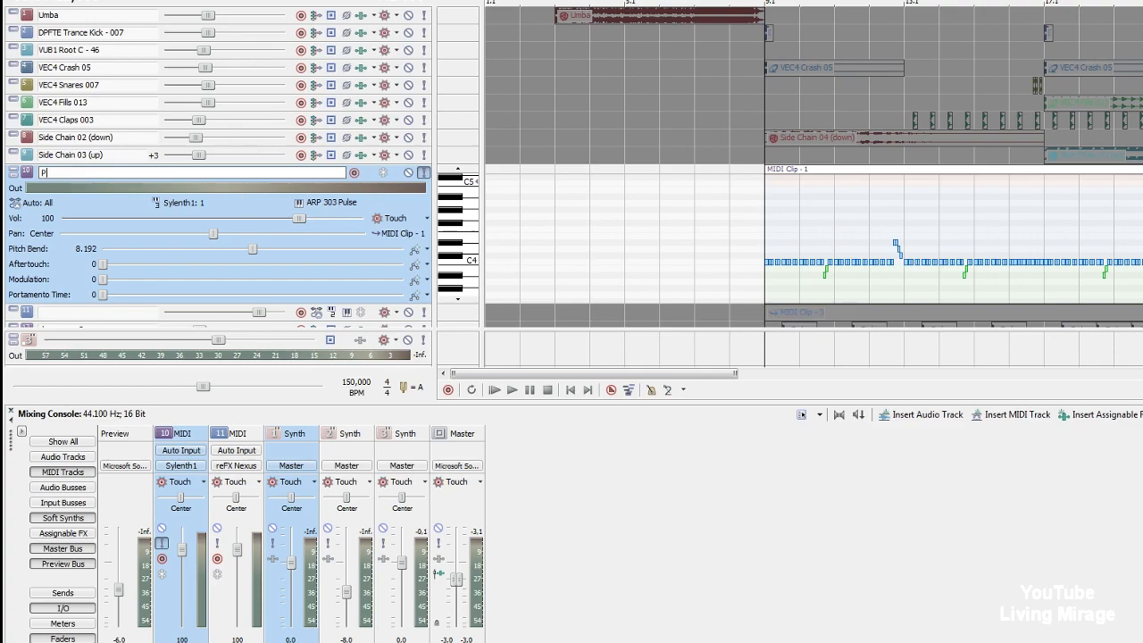
pyautogui.press('Return')
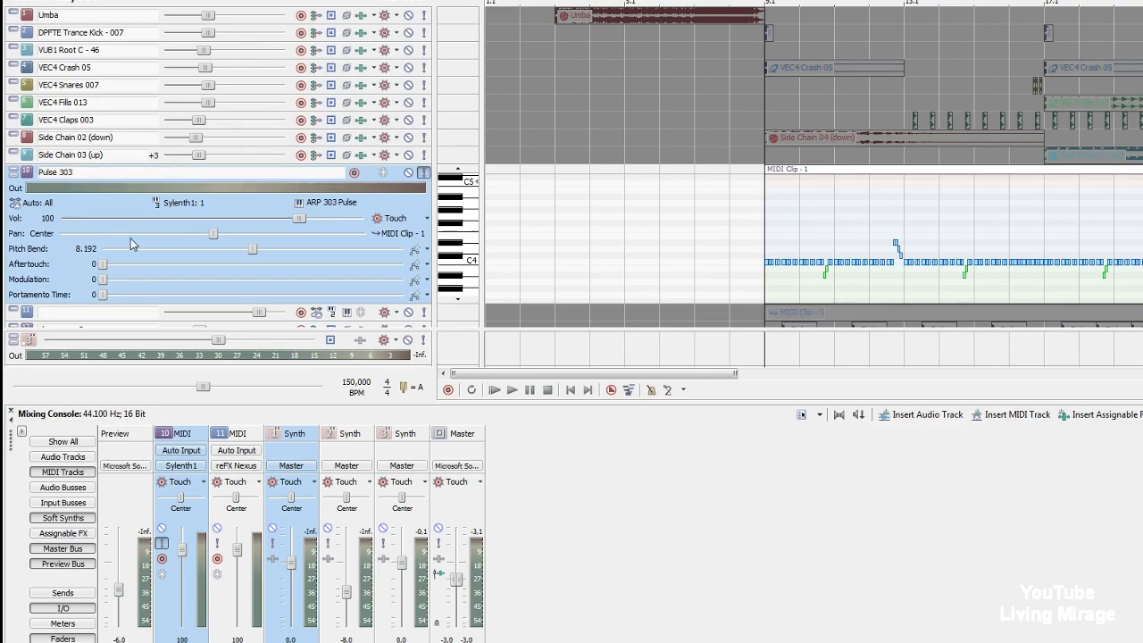
# Rename the Sylenth1 soft synth channel in the mixing console to Pulse 303.
pyautogui.click(405, 435)
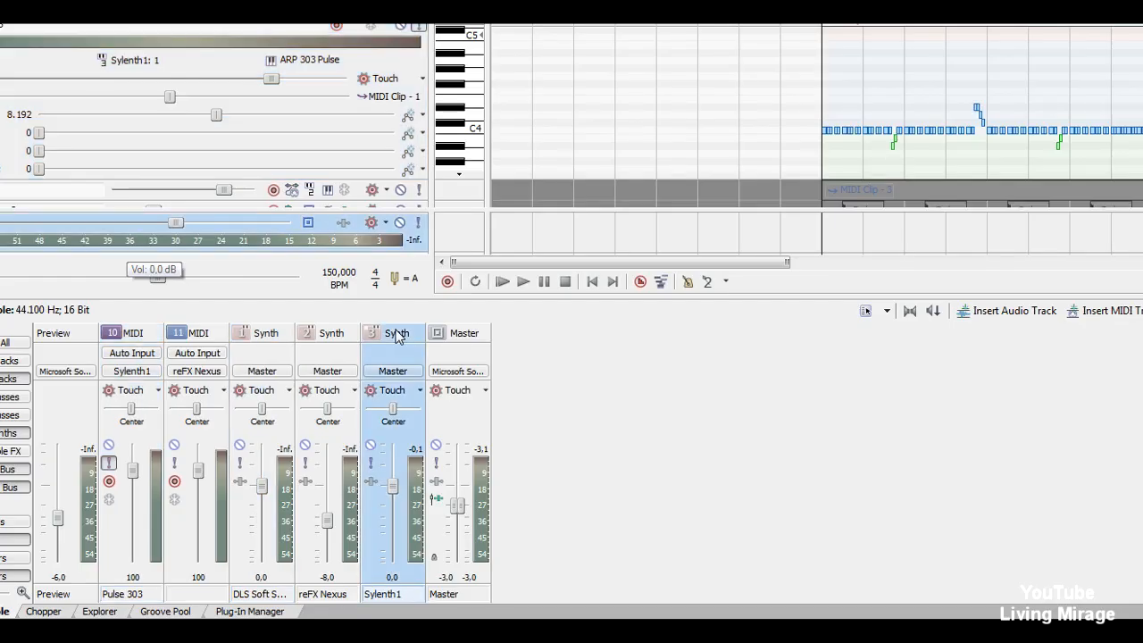
pyautogui.doubleClick(386, 593)
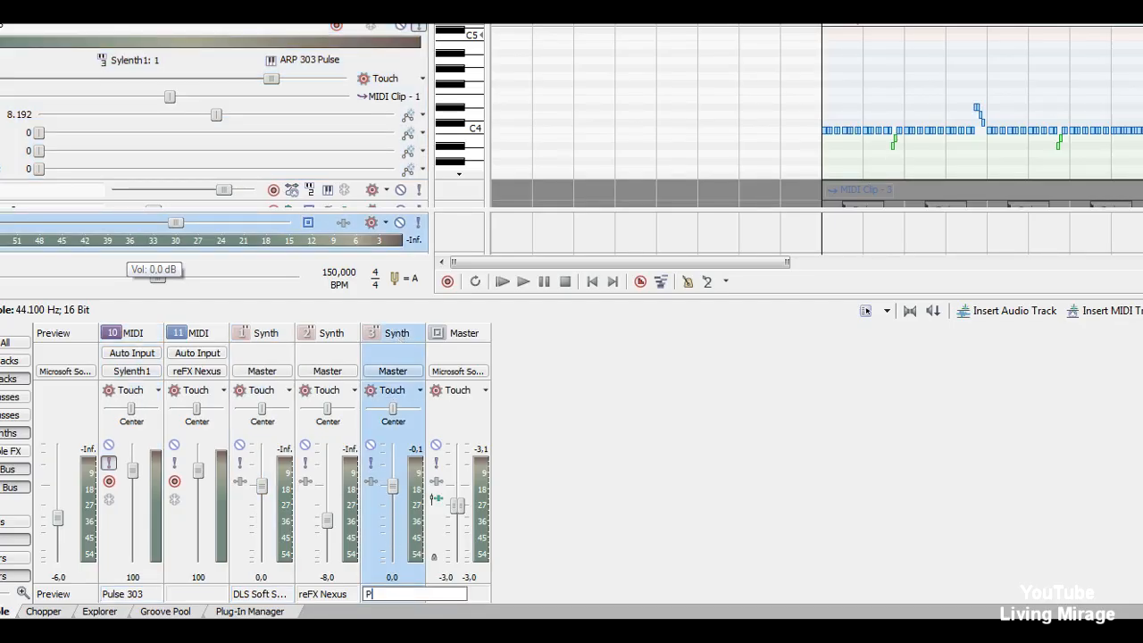
pyautogui.write('Pulse 303')
pyautogui.press('Return')
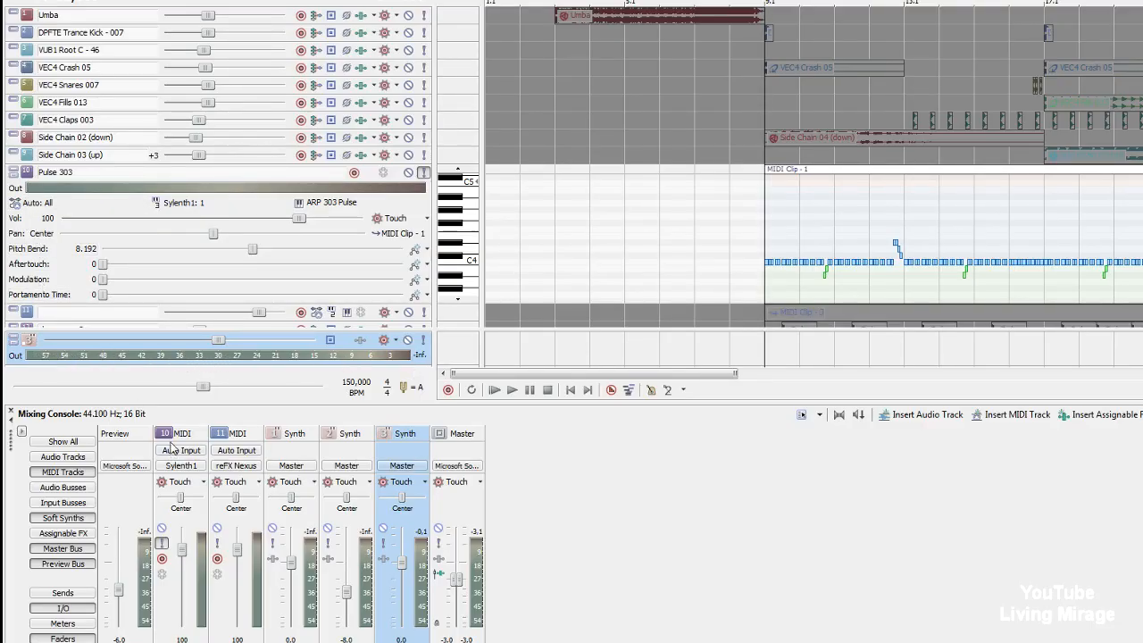
# Open the Soft Synth Parameter Automation list for the Sylenth1 bus and reopen the Sylenth1 window.
pyautogui.scroll(-3, 721, 321)
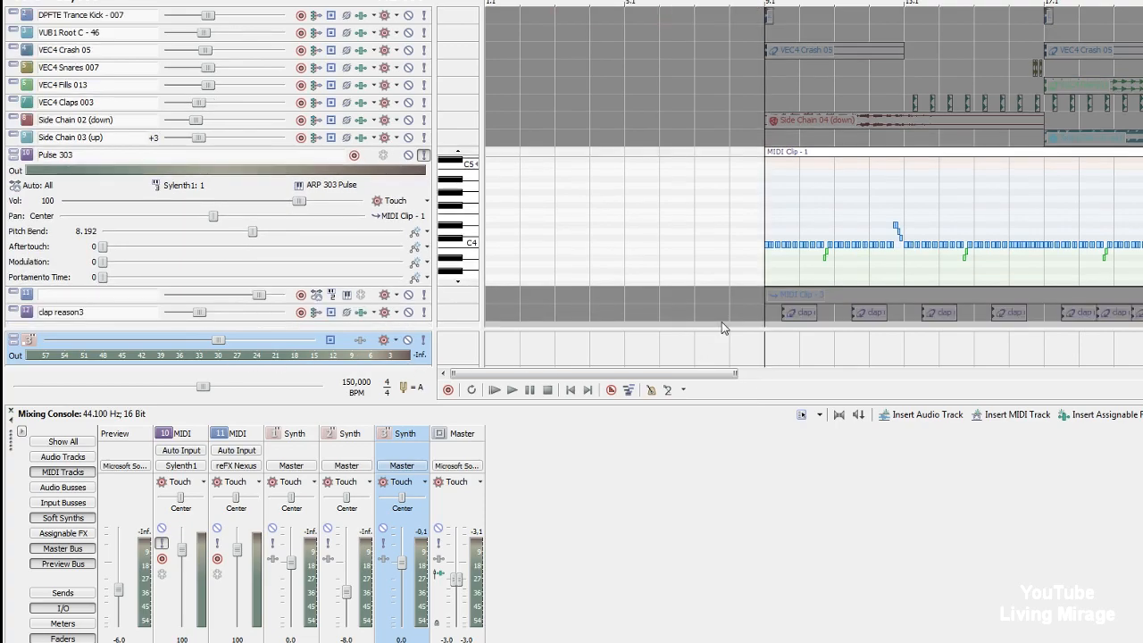
pyautogui.scroll(-2, 768, 283)
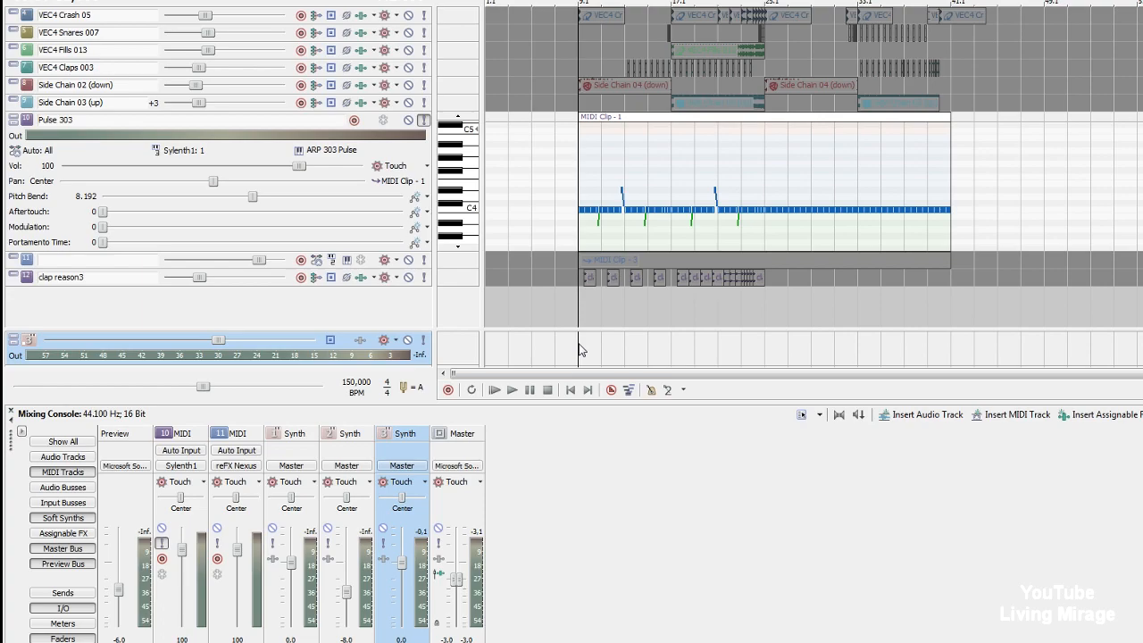
pyautogui.rightClick(579, 349)
pyautogui.moveTo(637, 453)
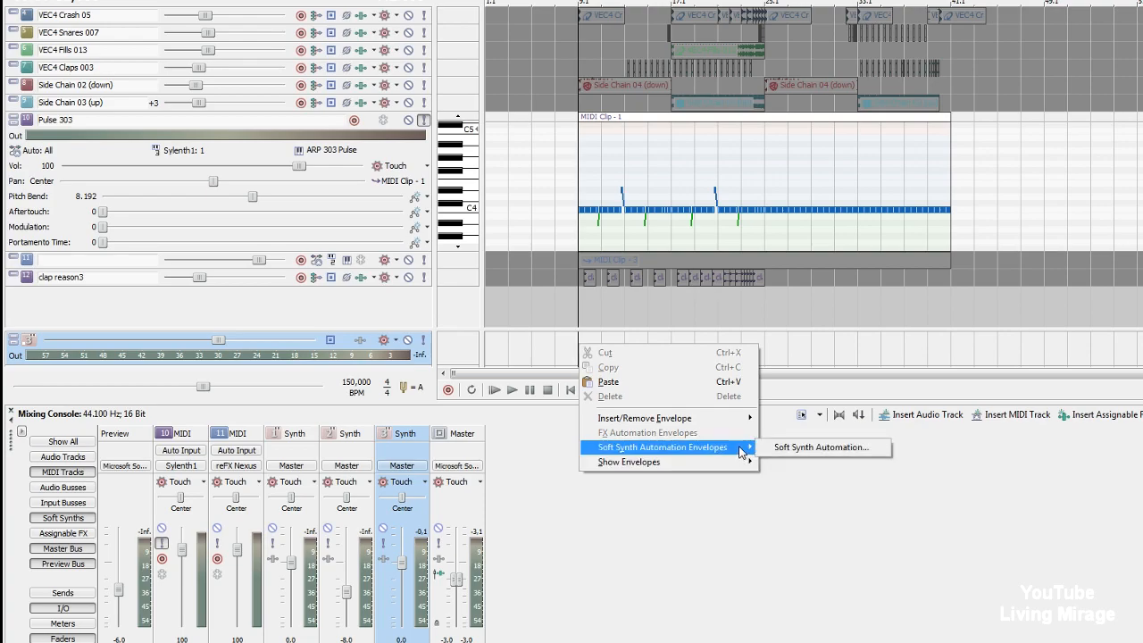
pyautogui.click(813, 446)
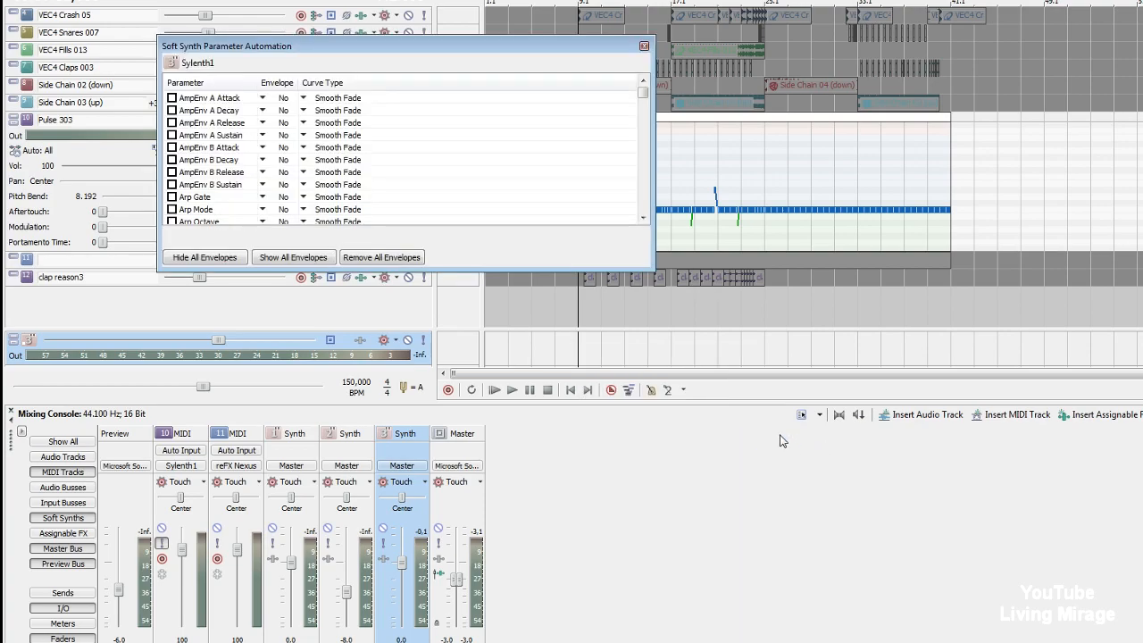
pyautogui.click(384, 440)
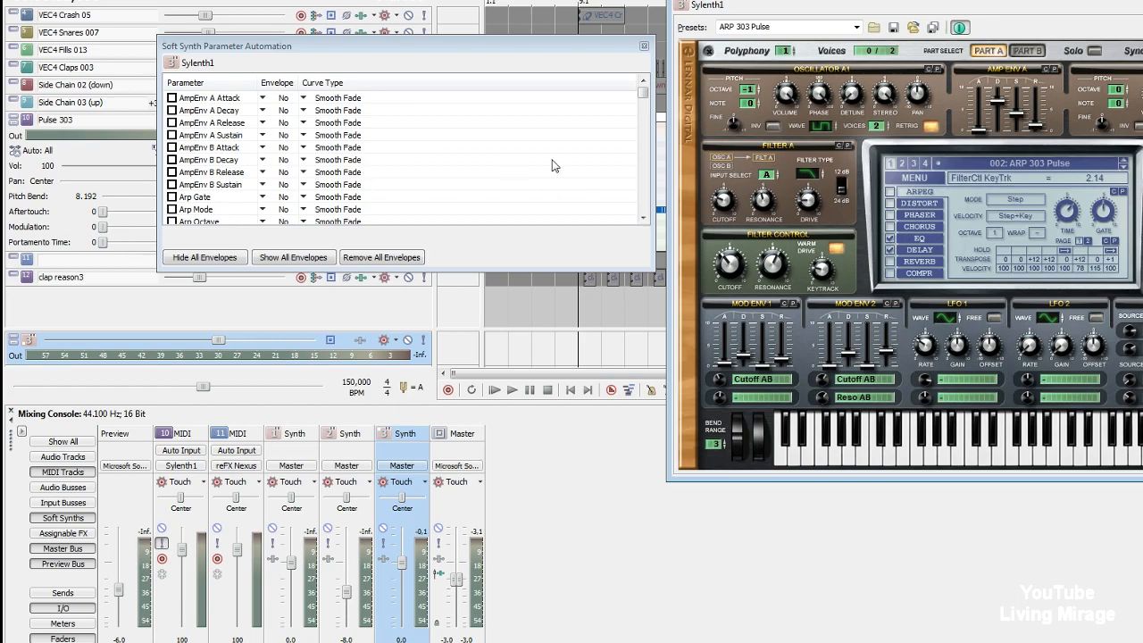
# Look through the Sylenth1 automation parameters to locate the FilterCtl entries.
pyautogui.scroll(-15, 226, 181)
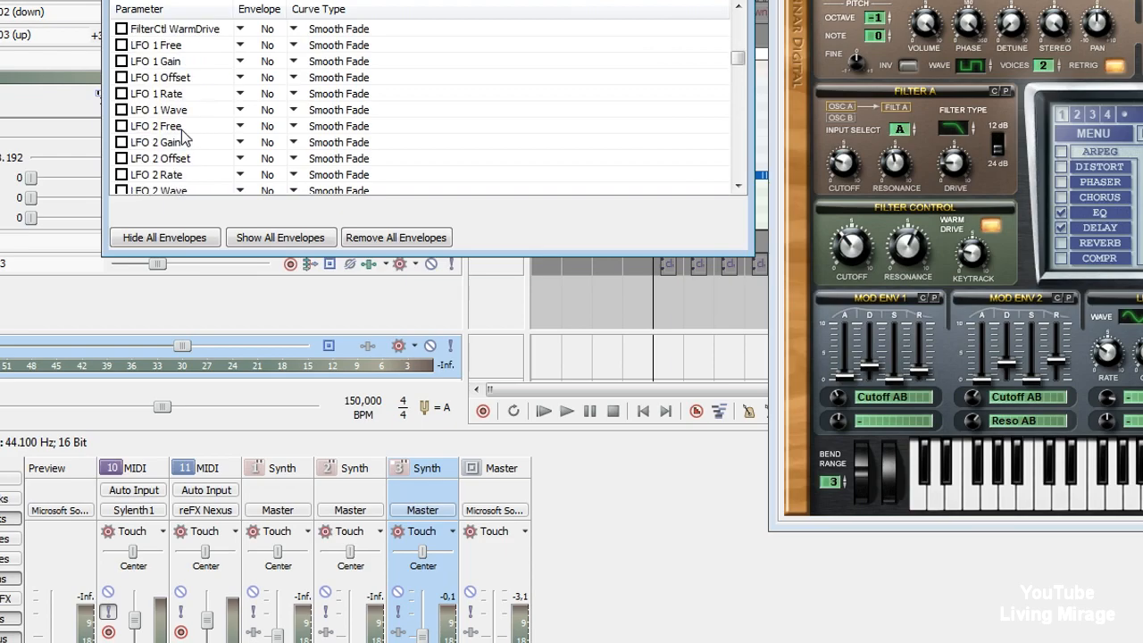
pyautogui.scroll(-20, 183, 136)
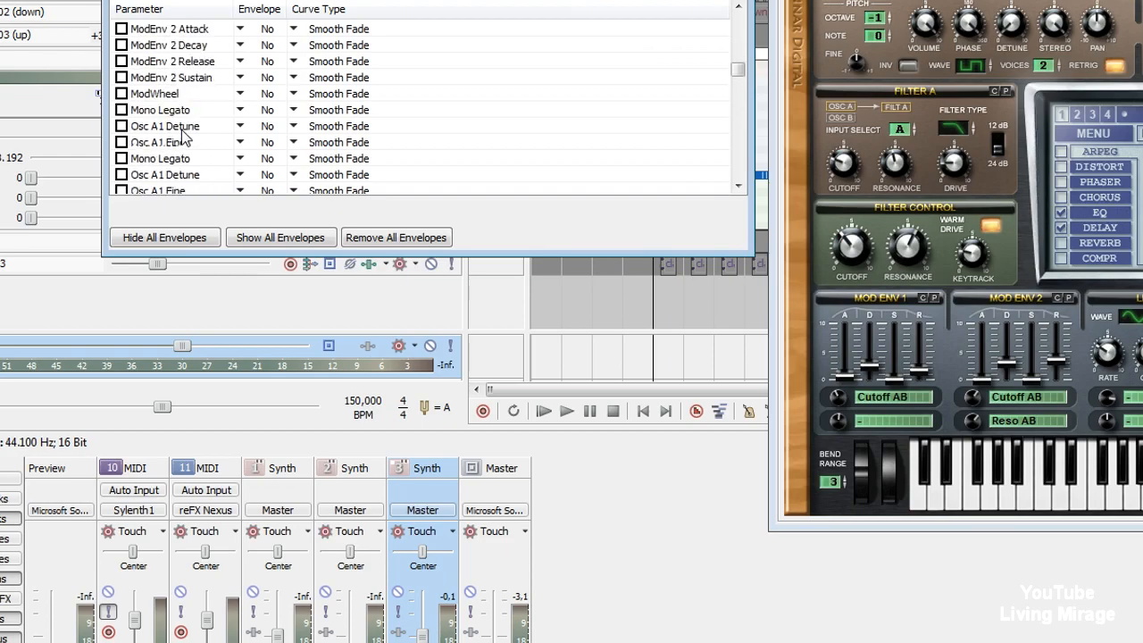
pyautogui.scroll(-15, 183, 135)
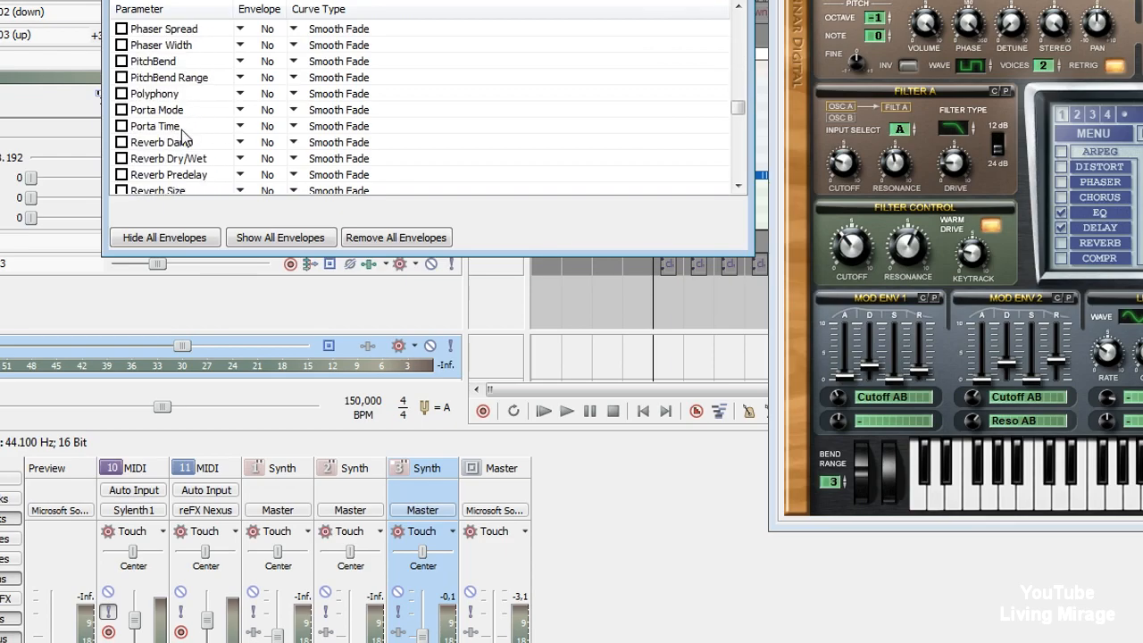
pyautogui.scroll(-15, 183, 136)
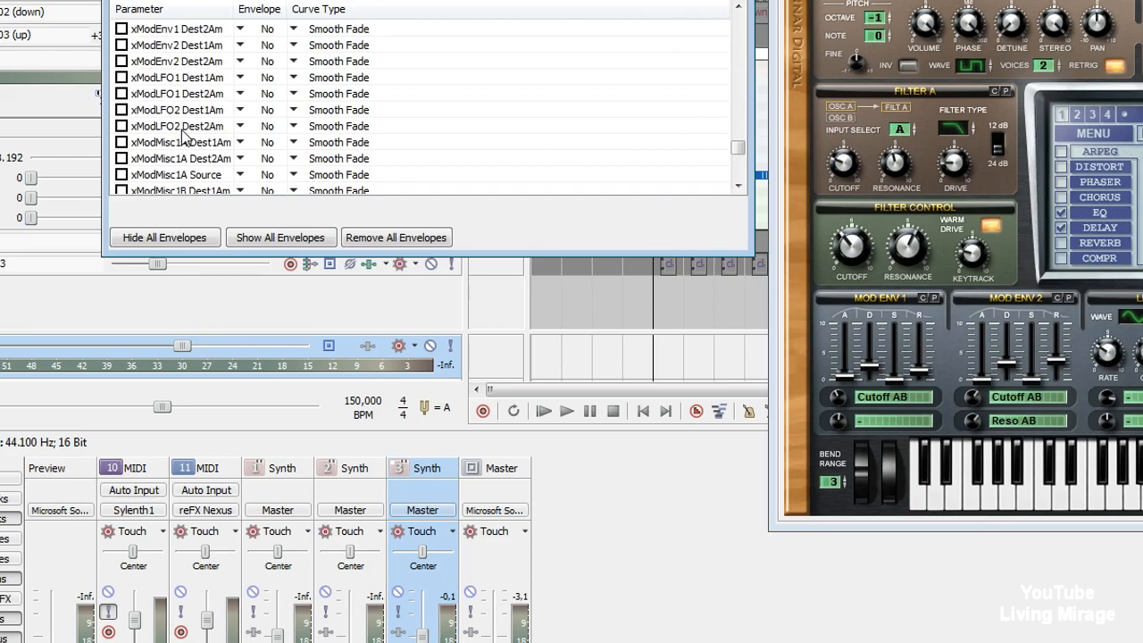
pyautogui.moveTo(739, 170); pyautogui.dragTo(740, 55)
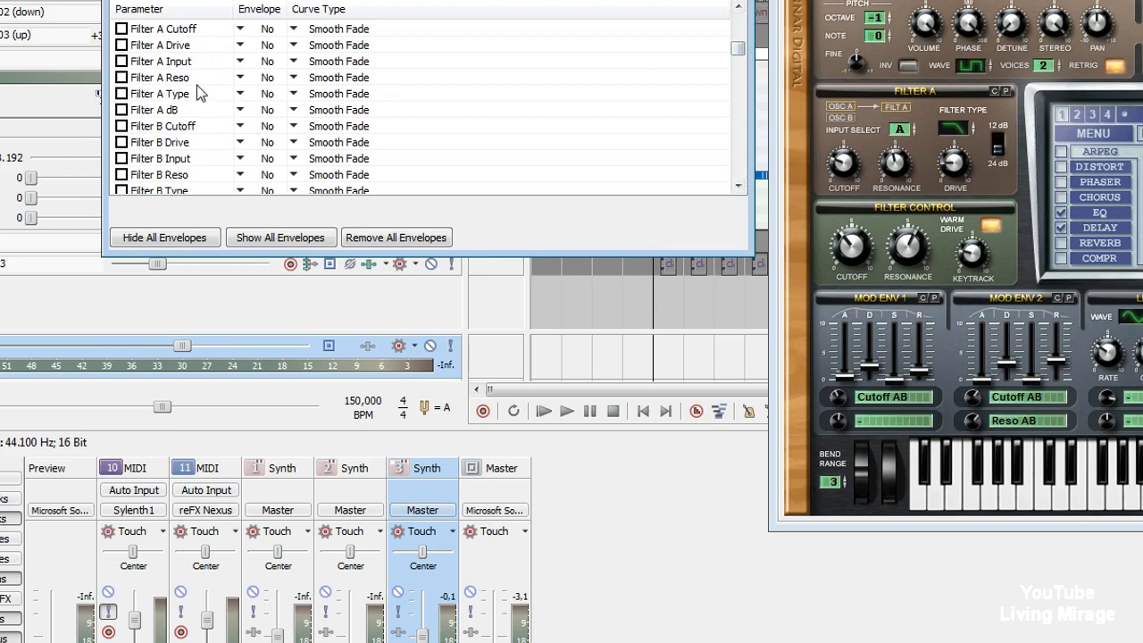
pyautogui.scroll(2, 196, 85)
pyautogui.scroll(-2, 197, 85)
pyautogui.scroll(-3, 165, 154)
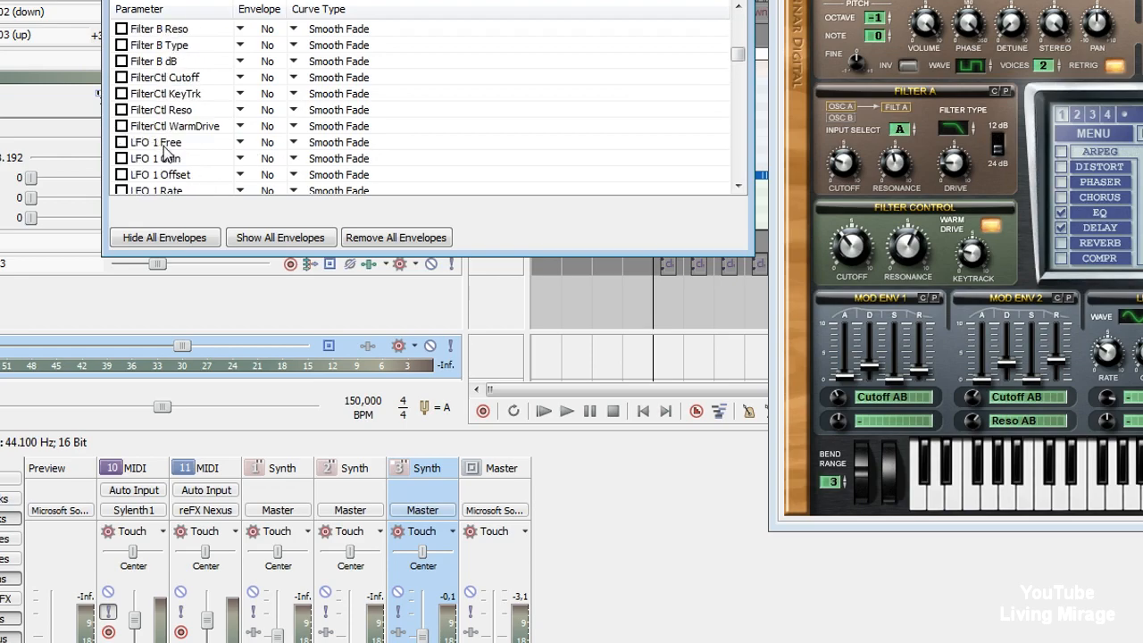
# Insert an envelope for the FilterCtl KeyTrk parameter and close the automation list and the Sylenth1 window.
pyautogui.click(174, 79)
pyautogui.click(178, 95)
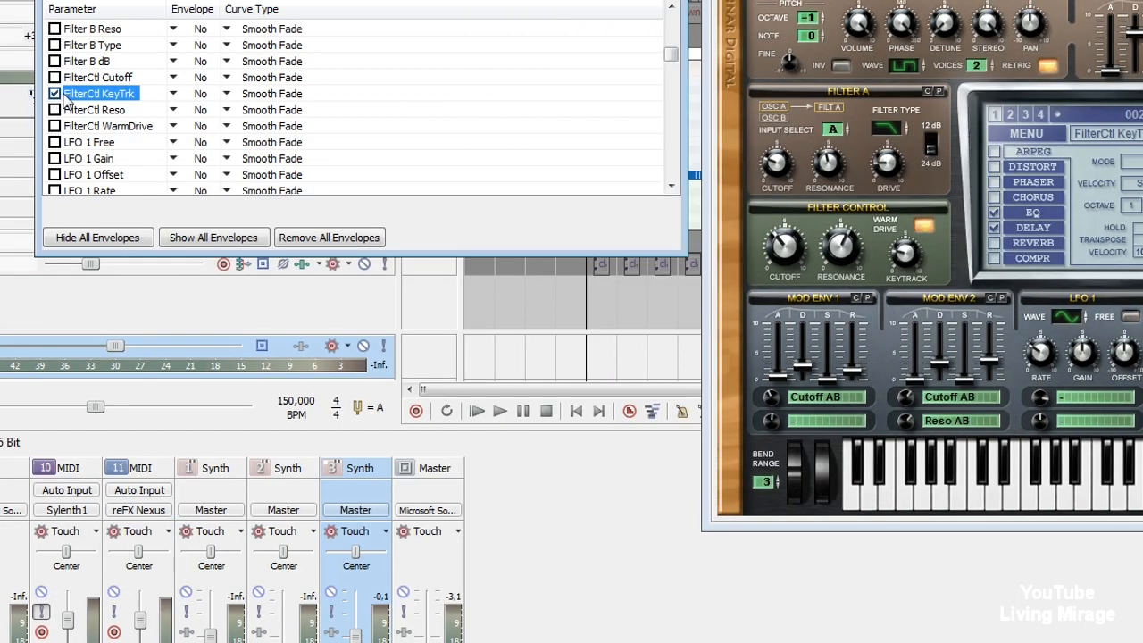
pyautogui.click(174, 96)
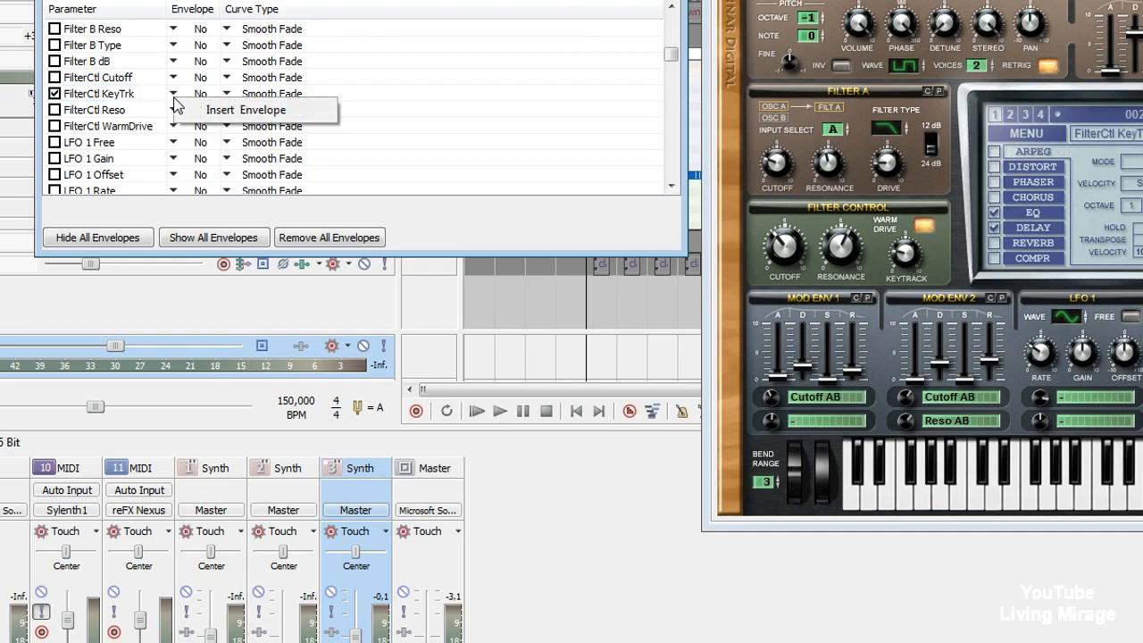
pyautogui.click(219, 111)
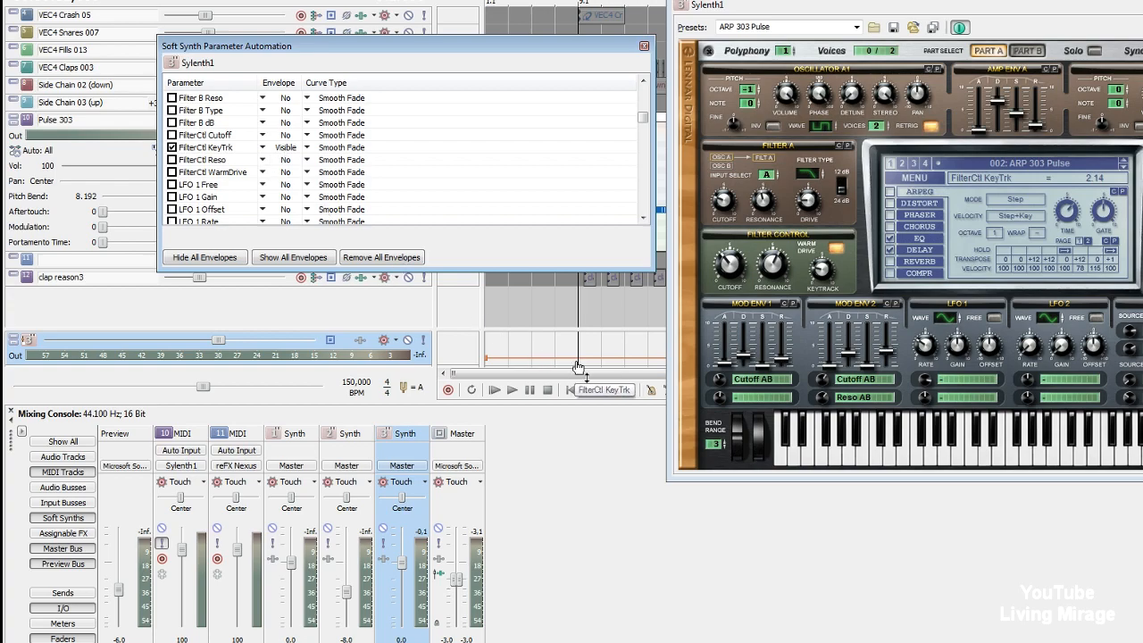
pyautogui.click(644, 46)
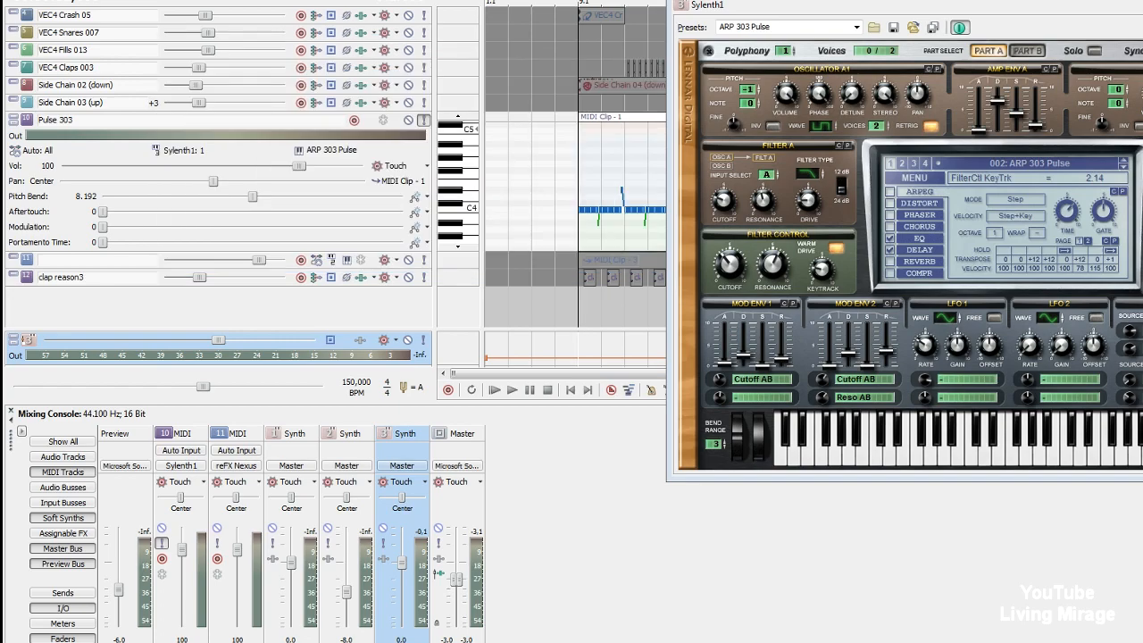
pyautogui.hotkey('alt', 'F4')
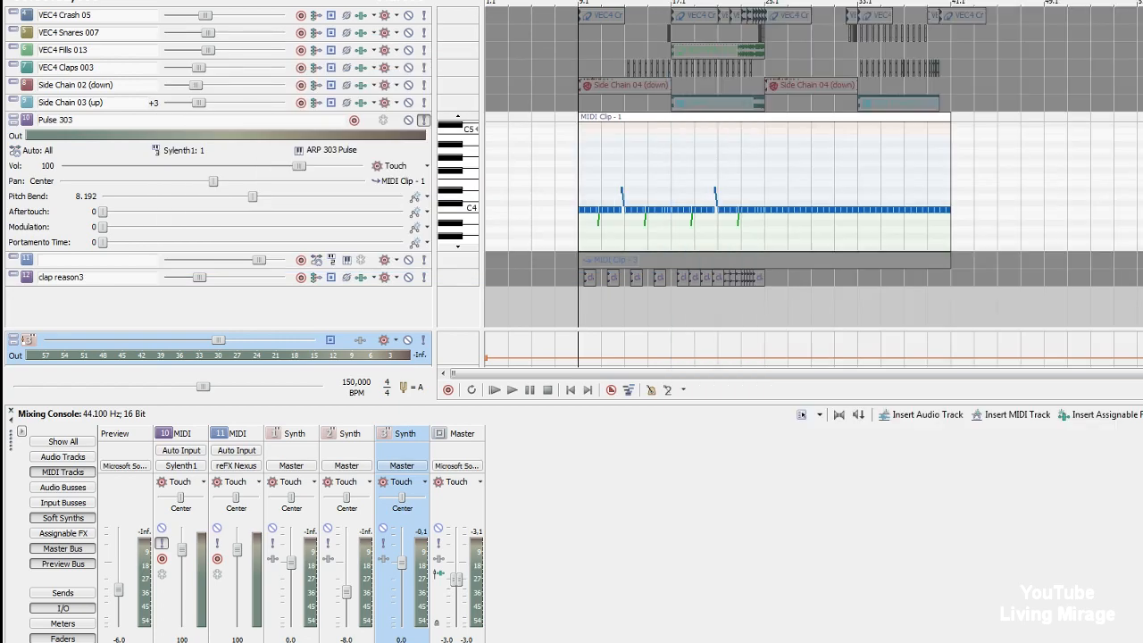
# Add a keytrack envelope point at measure 9.1 and one at 13.1 raised to about 38.6, and start playback.
pyautogui.doubleClick(579, 359)
pyautogui.scroll(1, 727, 349)
pyautogui.scroll(-1, 713, 359)
pyautogui.scroll(1, 714, 359)
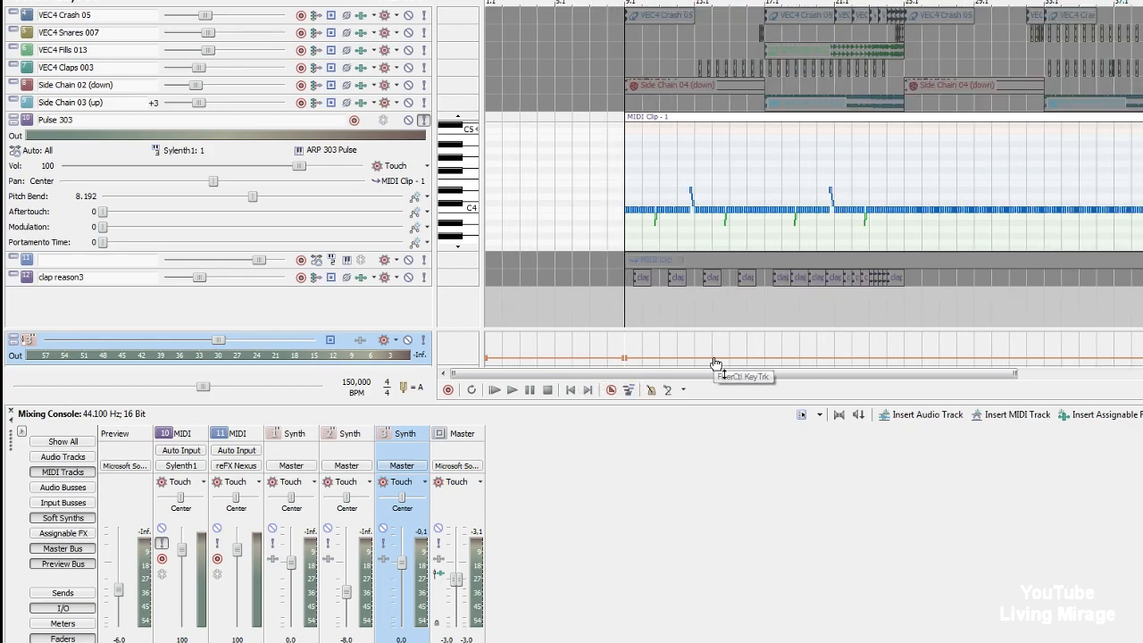
pyautogui.scroll(1, 786, 355)
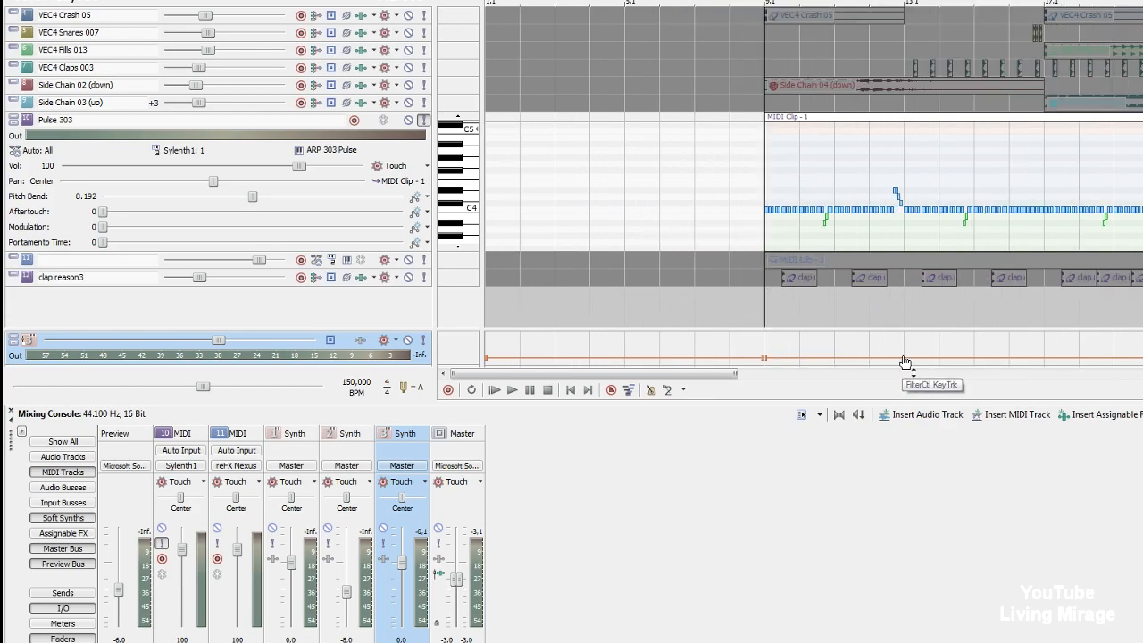
pyautogui.moveTo(908, 361); pyautogui.dragTo(908, 356)
pyautogui.press('space')
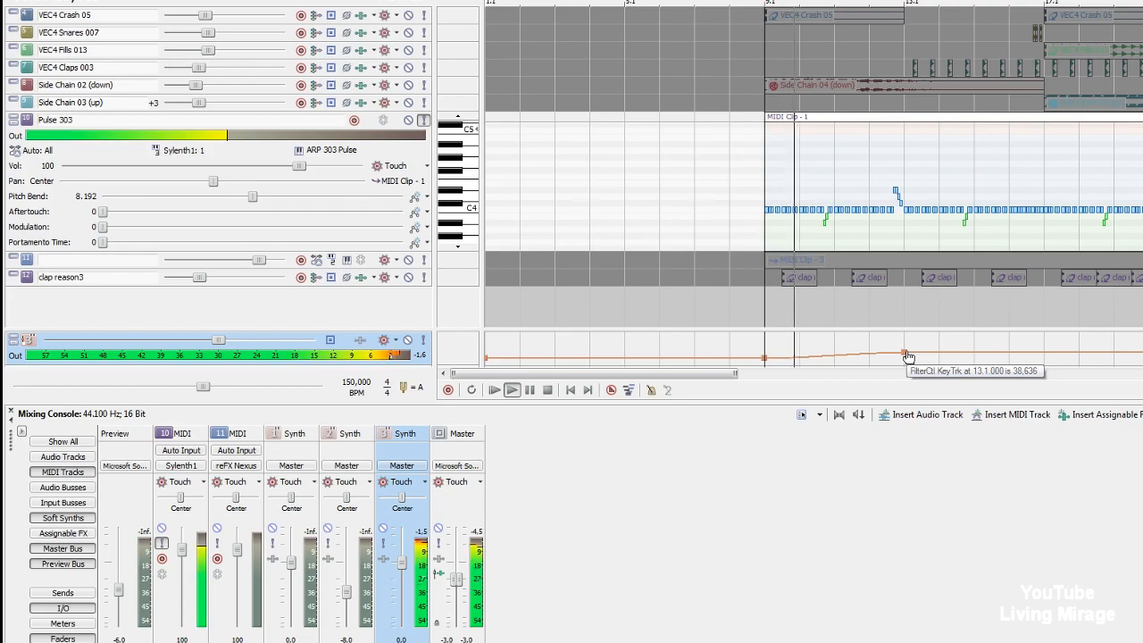
# Continue the rising keytrack envelope with progressively higher points at measures 17.1 and 21.1.
pyautogui.scroll(-1, 908, 357)
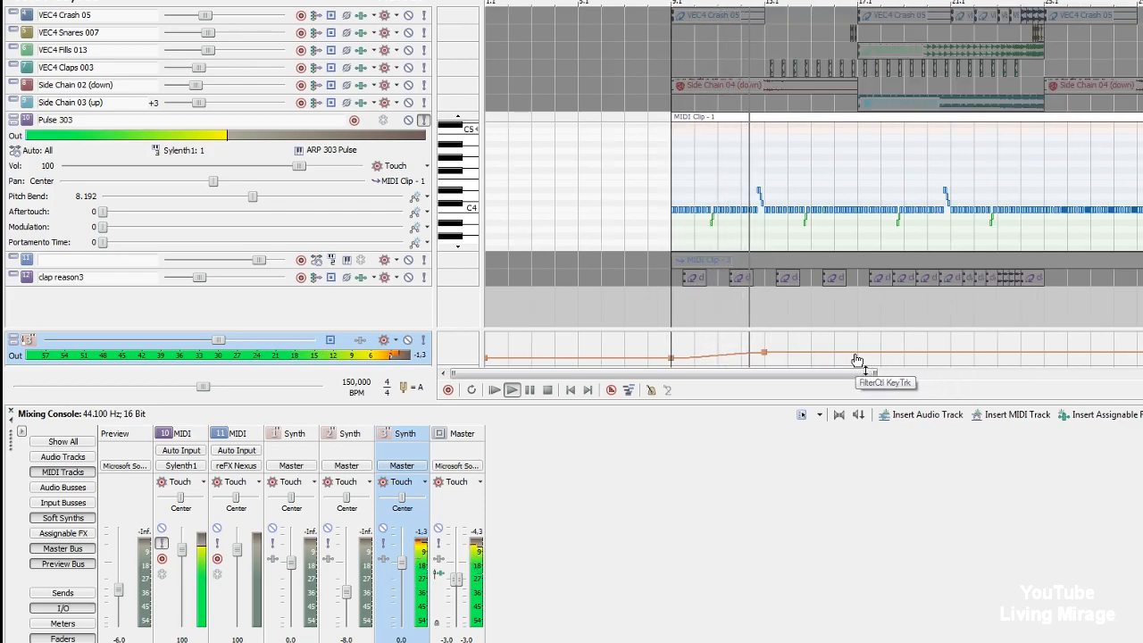
pyautogui.moveTo(860, 356); pyautogui.dragTo(862, 349)
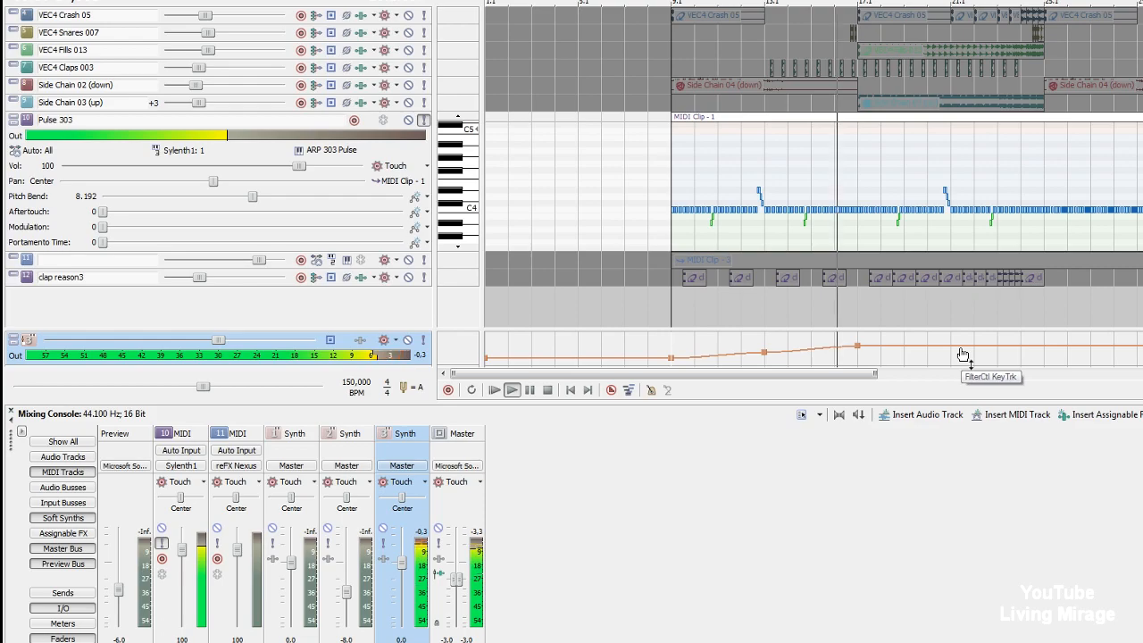
pyautogui.moveTo(952, 346); pyautogui.dragTo(952, 341)
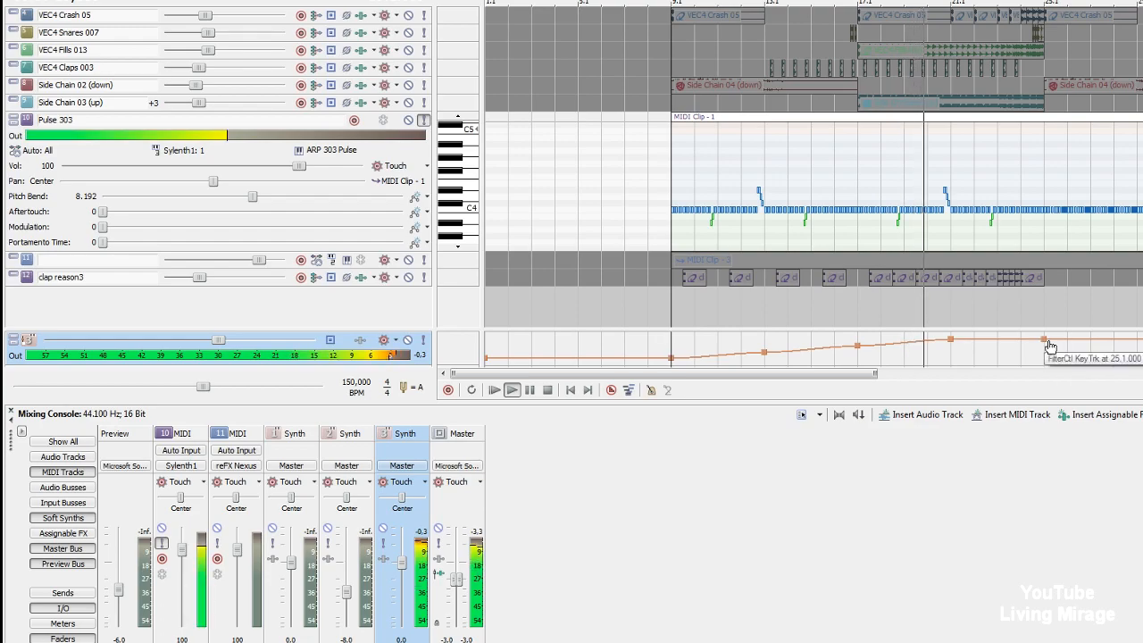
# Drop the keytrack envelope to about 15.9 at measure 25.1 and let it climb back to a high point at 41.1.
pyautogui.moveTo(1043, 340); pyautogui.dragTo(1041, 359)
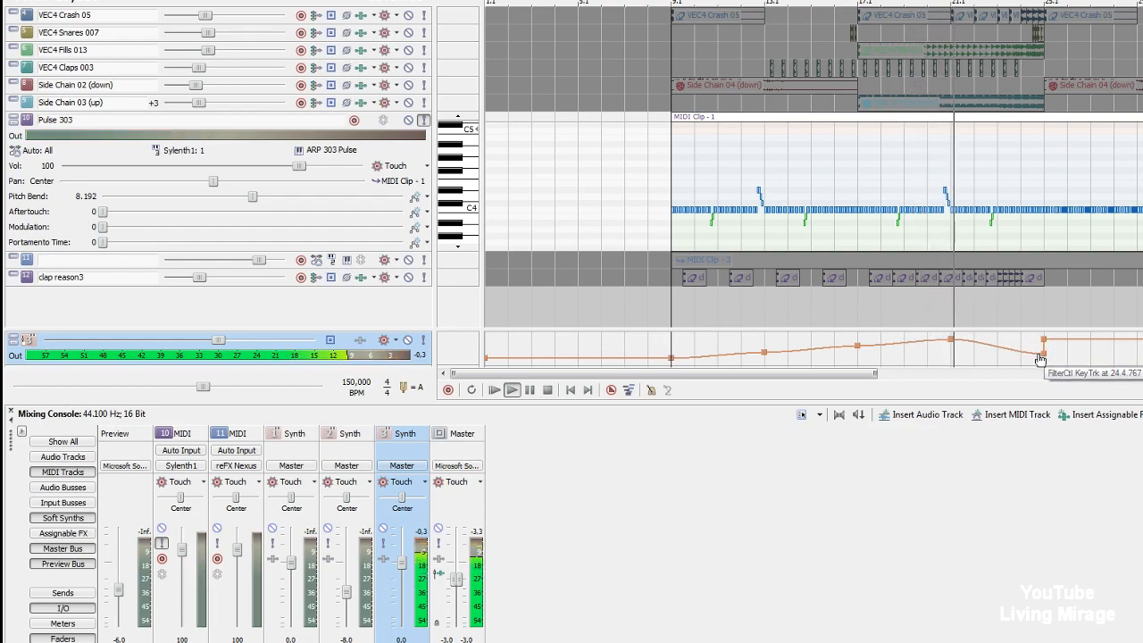
pyautogui.scroll(-1, 1040, 359)
pyautogui.doubleClick(905, 340)
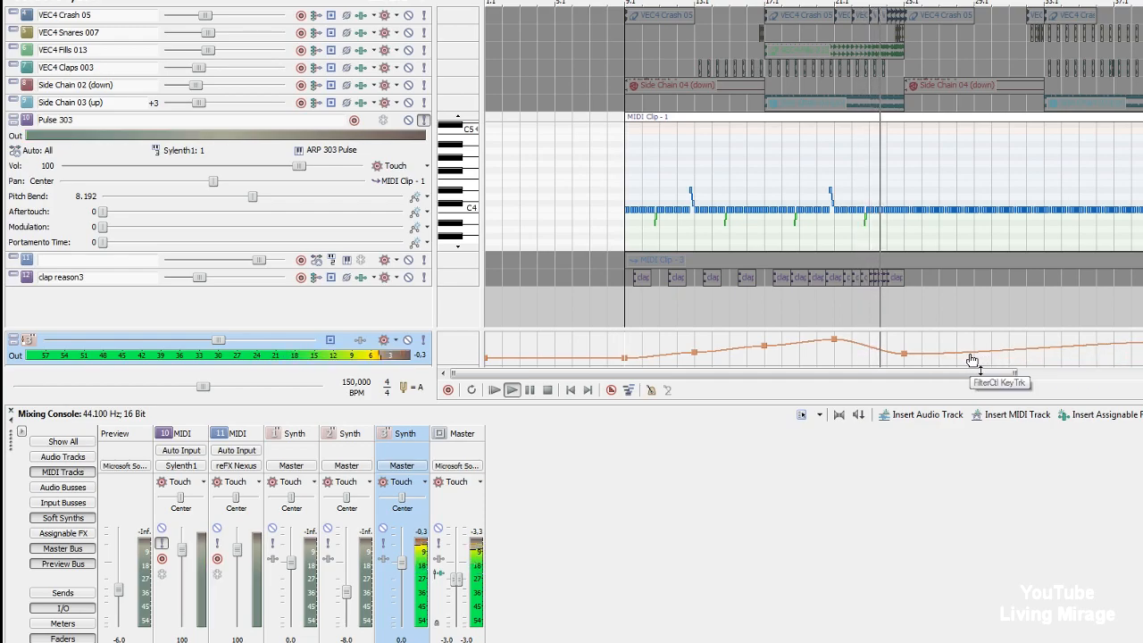
pyautogui.scroll(-2, 978, 362)
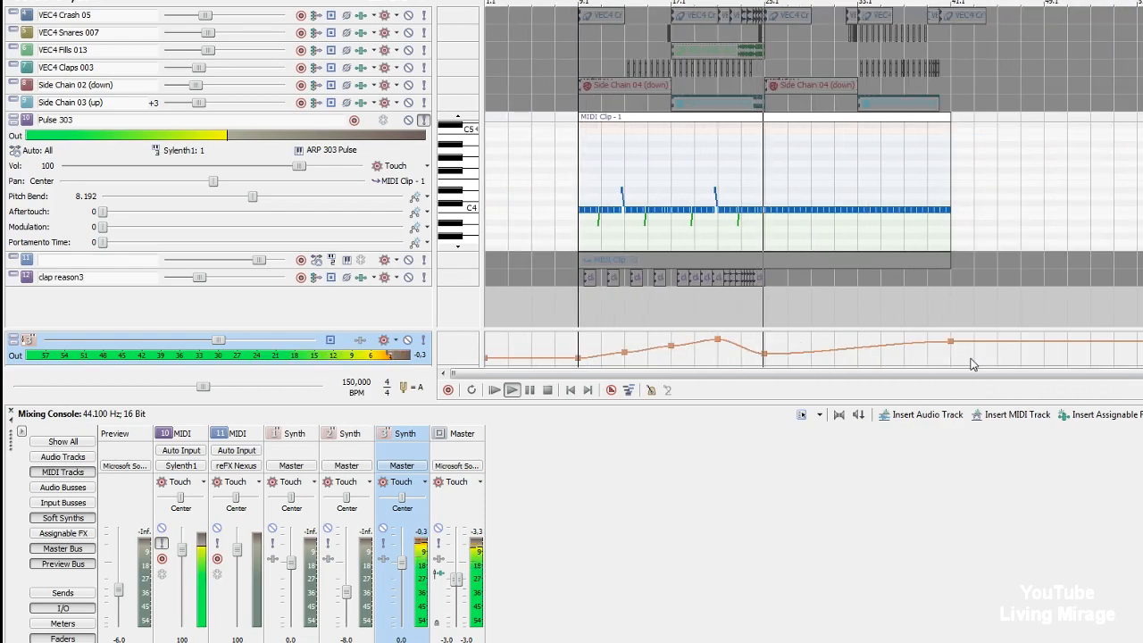
pyautogui.press('space')
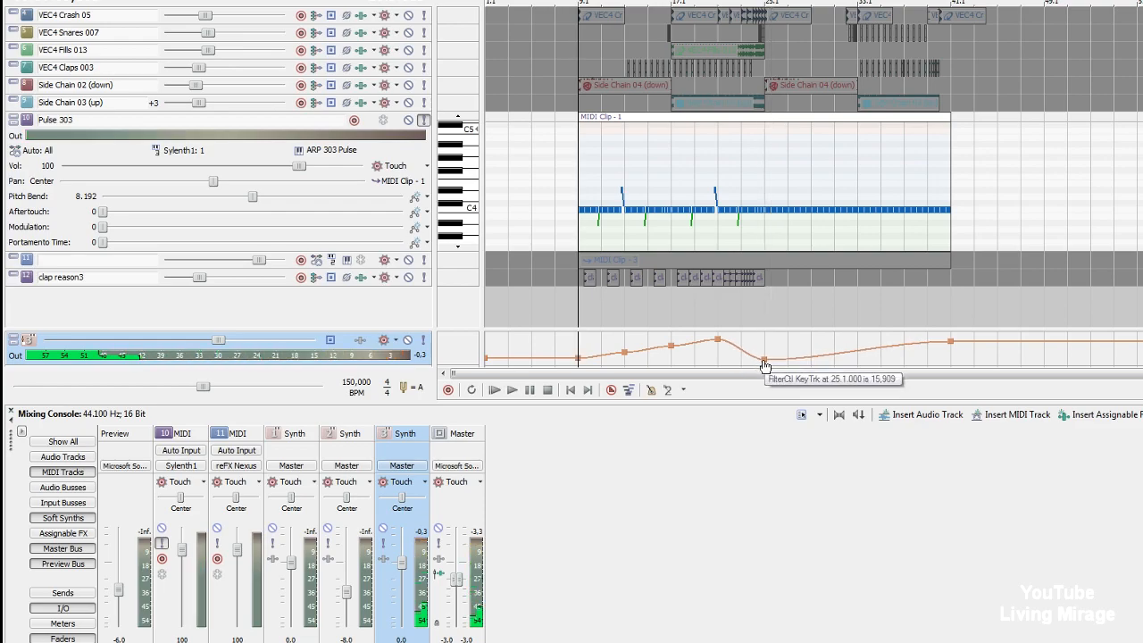
# Play back the keytrack automation around and after measure 25.1 and check the Sylenth1 window.
pyautogui.press('space')
pyautogui.scroll(2, 965, 348)
pyautogui.scroll(-2, 965, 349)
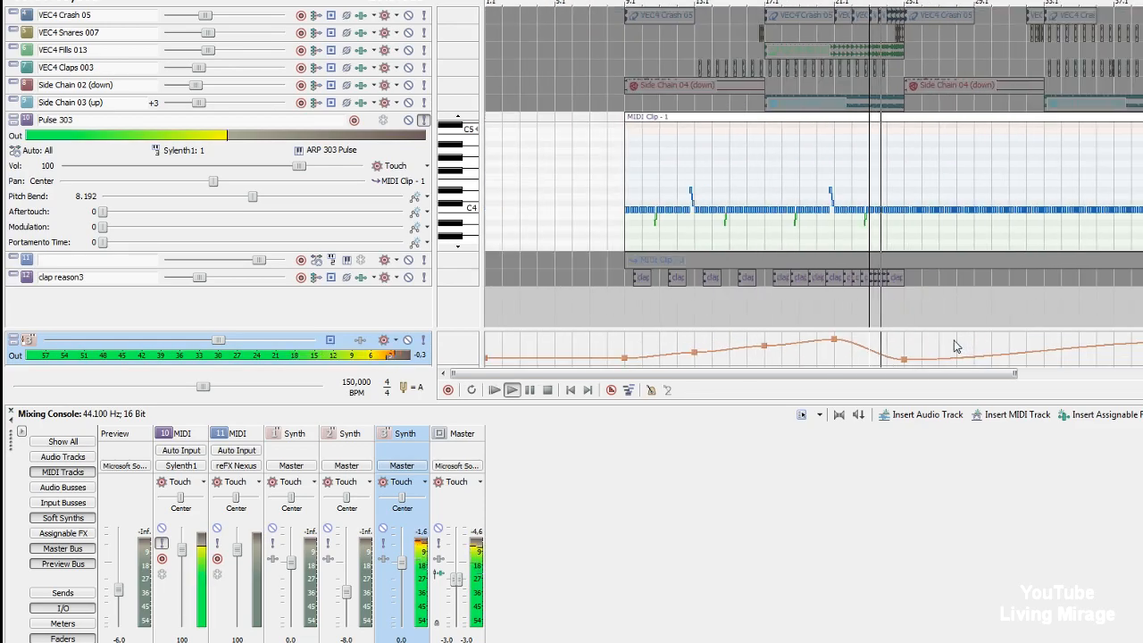
pyautogui.scroll(-2, 933, 350)
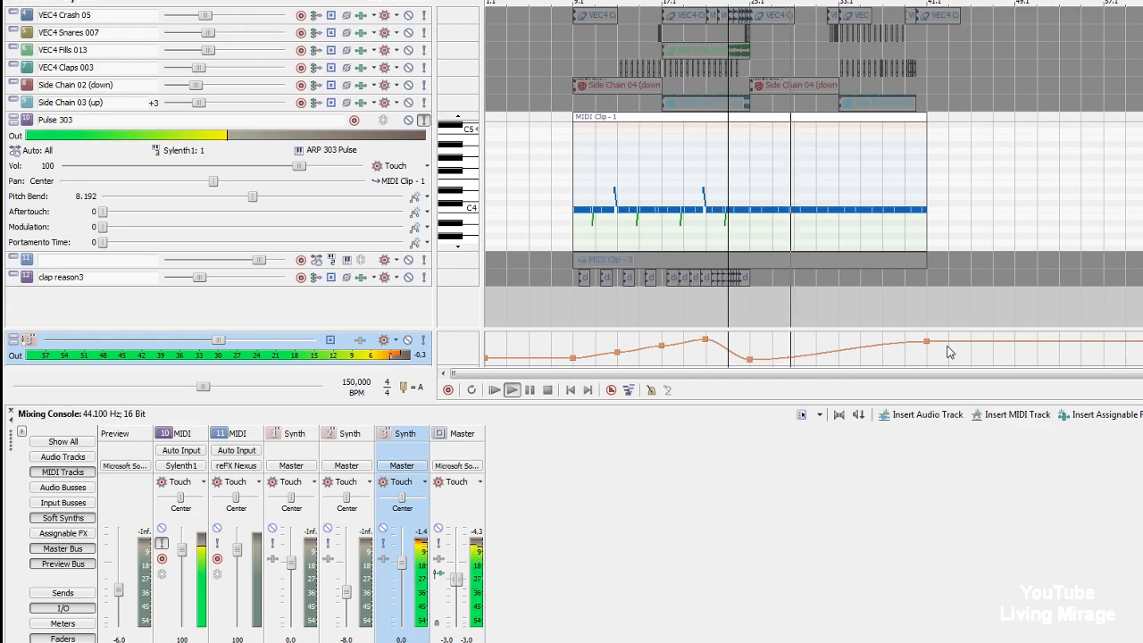
pyautogui.click(386, 434)
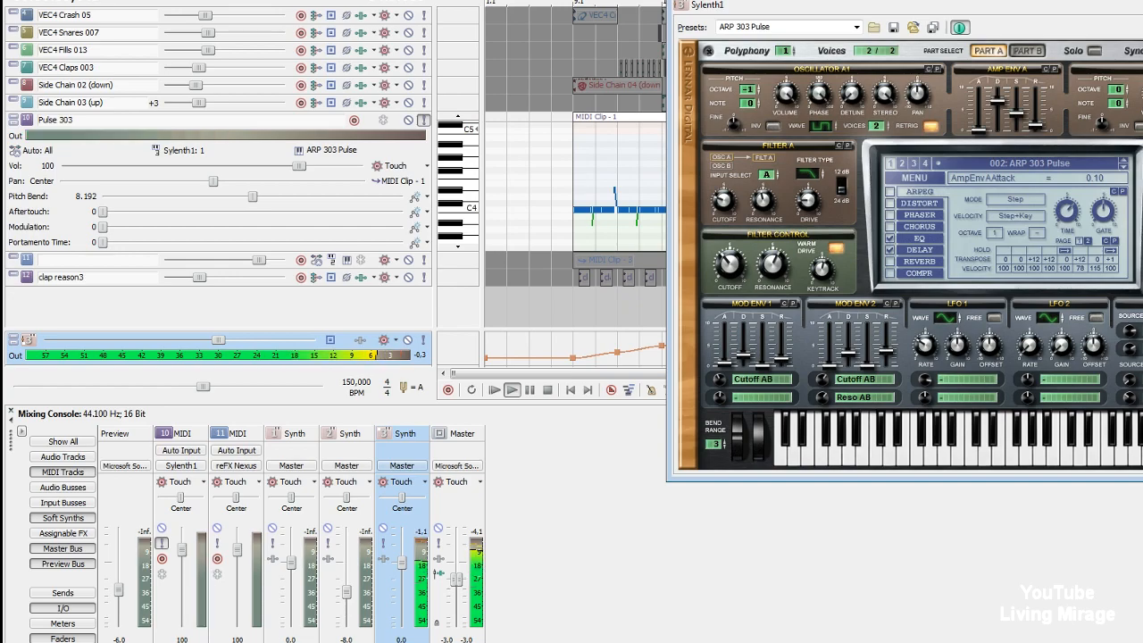
pyautogui.click(1142, 4)
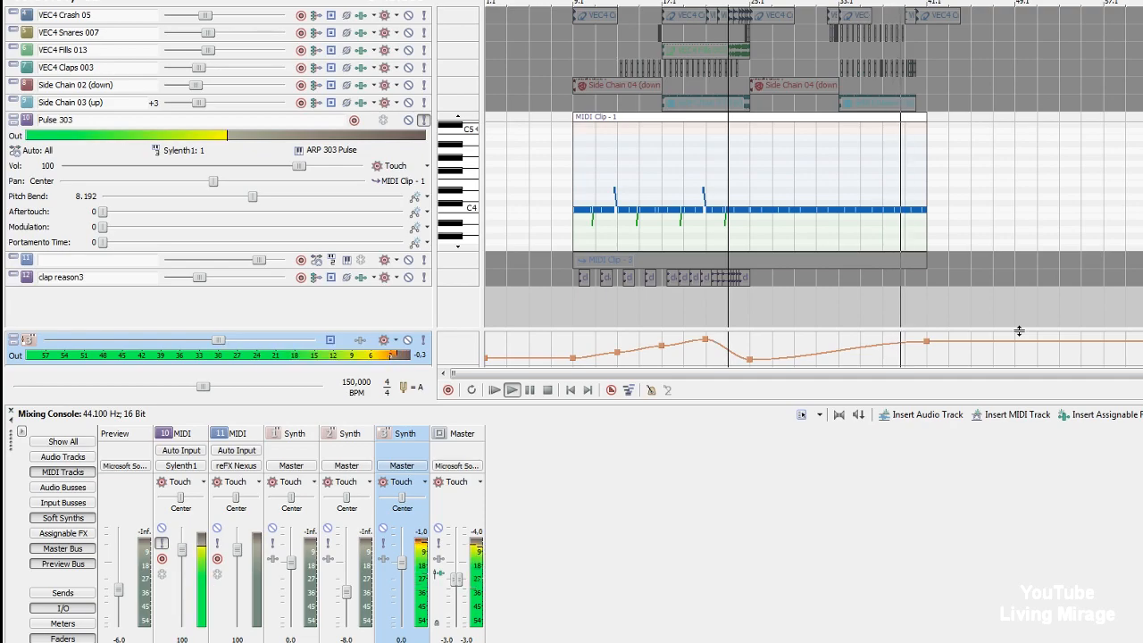
# Add a keytrack envelope point at measure 40.1 and raise it to about 86.4.
pyautogui.click(905, 362)
pyautogui.scroll(3, 906, 361)
pyautogui.doubleClick(961, 341)
pyautogui.doubleClick(927, 341)
pyautogui.moveTo(953, 342); pyautogui.dragTo(952, 339)
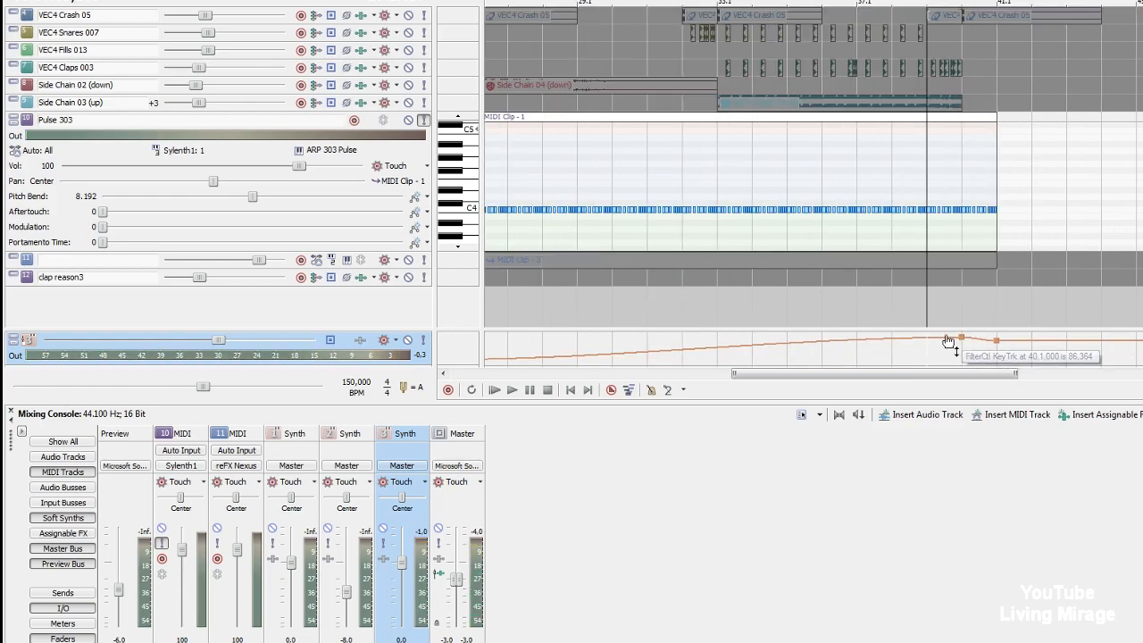
pyautogui.click(996, 364)
pyautogui.scroll(1, 997, 364)
pyautogui.rightClick(787, 339)
pyautogui.click(828, 470)
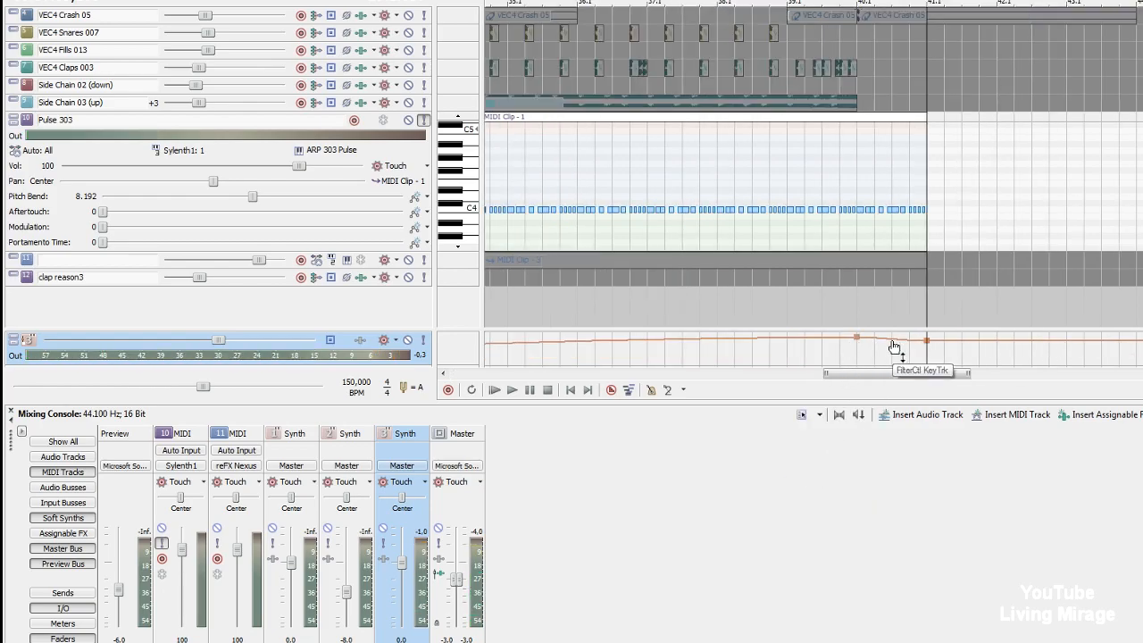
# Replace the melody's short notes between measures 40.1 and 41.1 with one sustained note at the same pitch and play it.
pyautogui.click(864, 220)
pyautogui.scroll(2, 1043, 212)
pyautogui.scroll(-1, 1020, 224)
pyautogui.press('space')
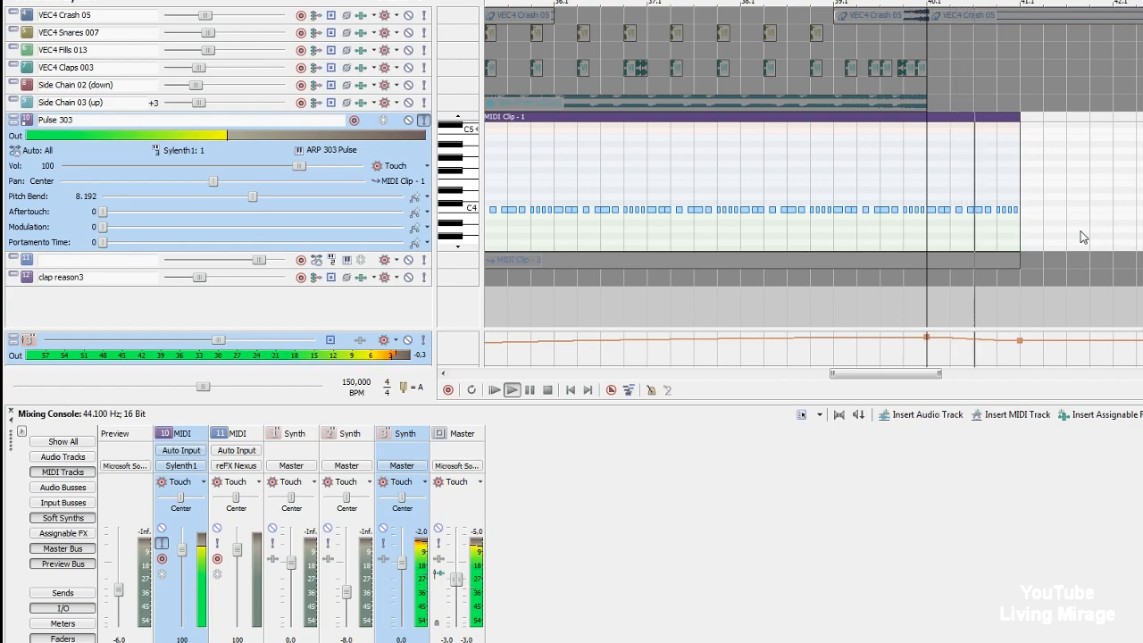
pyautogui.press('space')
pyautogui.click(943, 214)
pyautogui.moveTo(952, 214); pyautogui.dragTo(1020, 217)
pyautogui.press('Delete')
pyautogui.moveTo(934, 211); pyautogui.dragTo(1020, 210)
pyautogui.press('space')
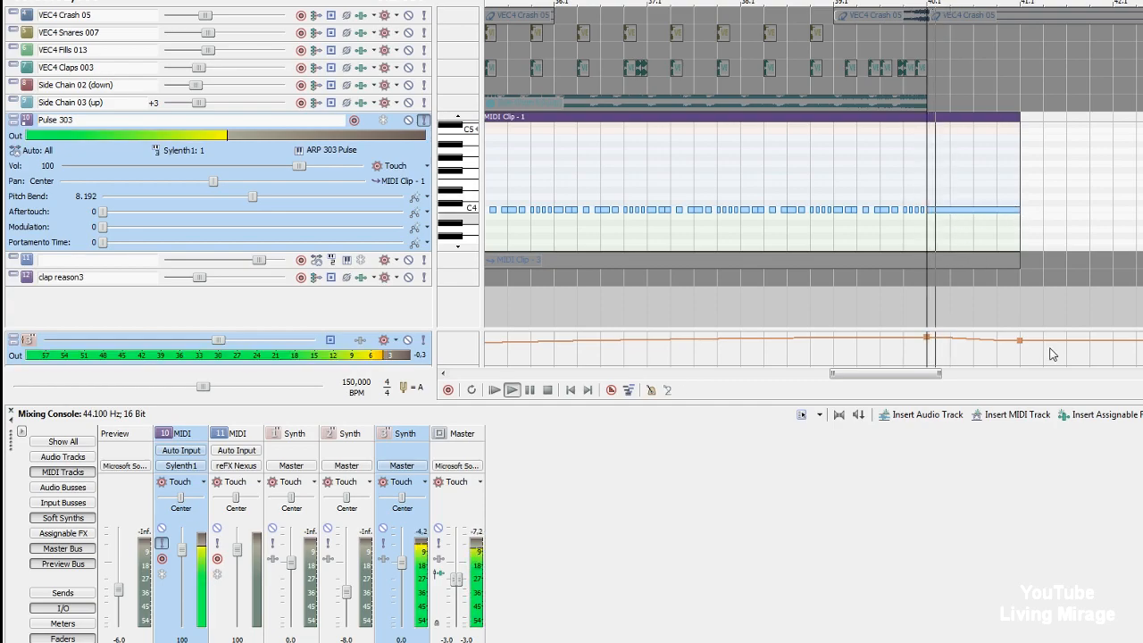
pyautogui.press('space')
# Lower the keytrack envelope point at 41.1 to 0, set the segment leading to it to Slow Fade, and play it.
pyautogui.moveTo(1022, 344); pyautogui.dragTo(1024, 366)
pyautogui.press('space')
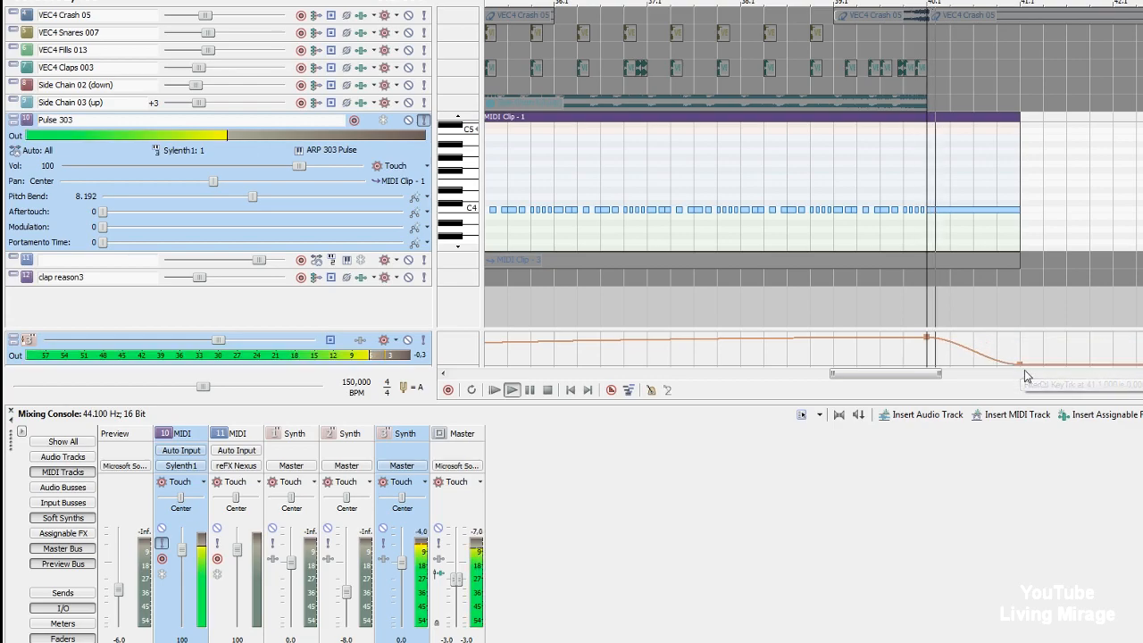
pyautogui.press('space')
pyautogui.rightClick(978, 351)
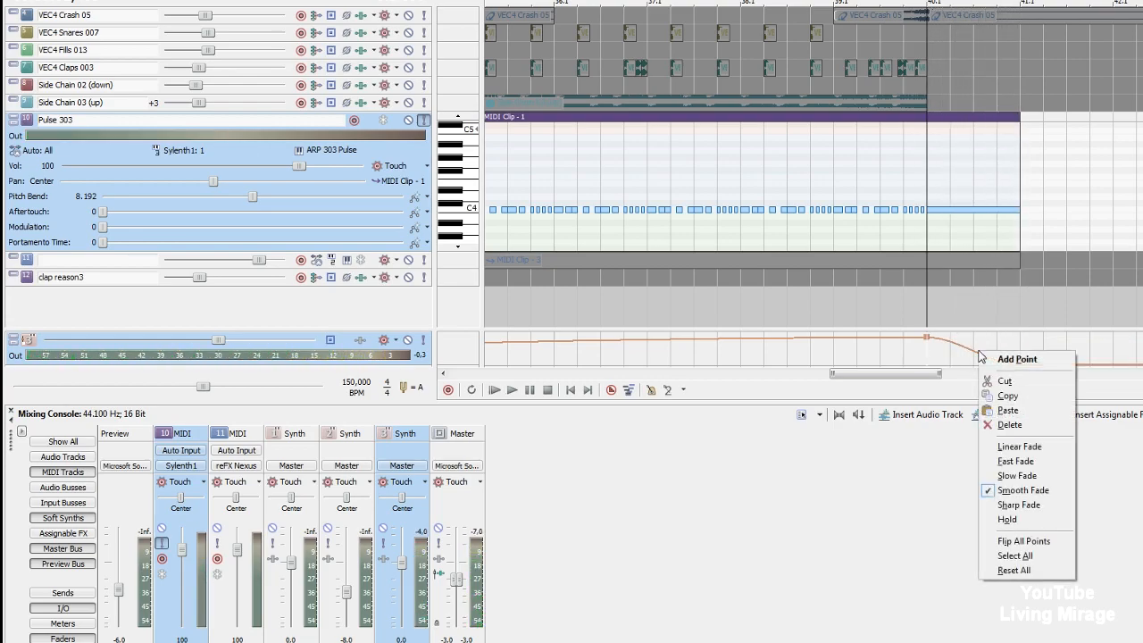
pyautogui.click(1018, 475)
pyautogui.press('space')
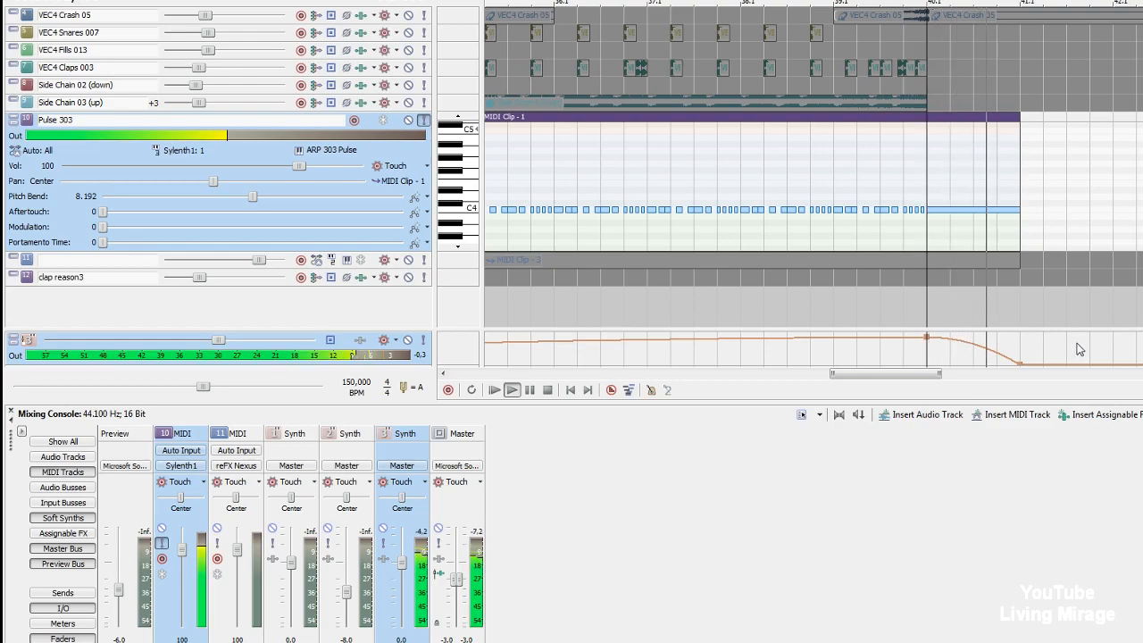
# Raise the keytrack envelope point at measure 40.1 to near the maximum and play the ending.
pyautogui.click(882, 293)
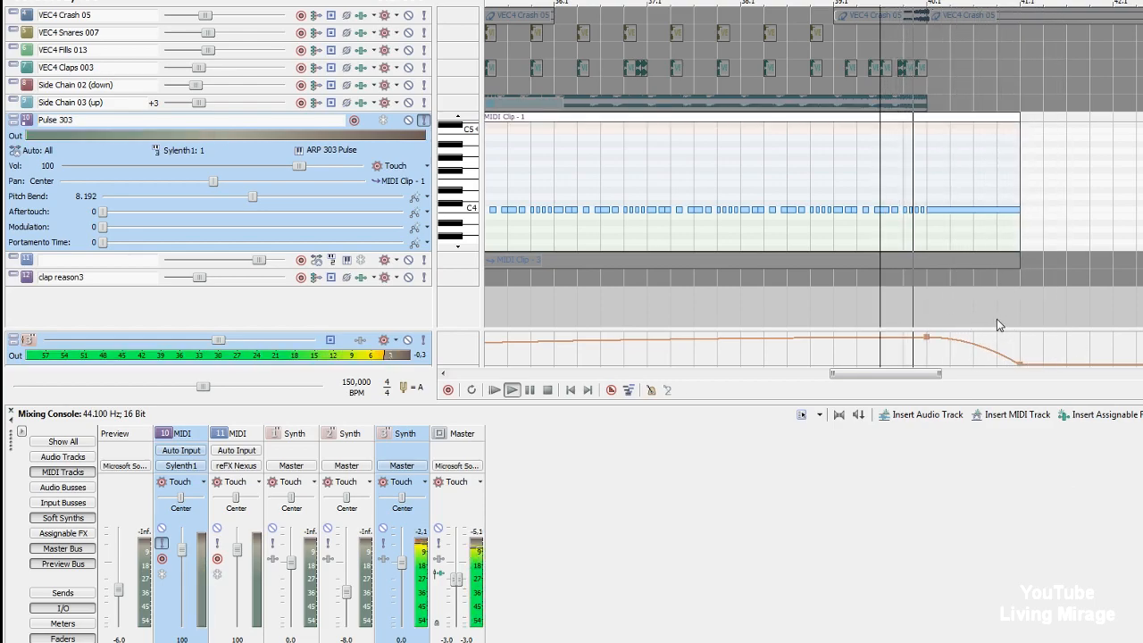
pyautogui.press('space')
pyautogui.moveTo(926, 338); pyautogui.dragTo(927, 333)
pyautogui.press('space')
pyautogui.scroll(-3, 1043, 300)
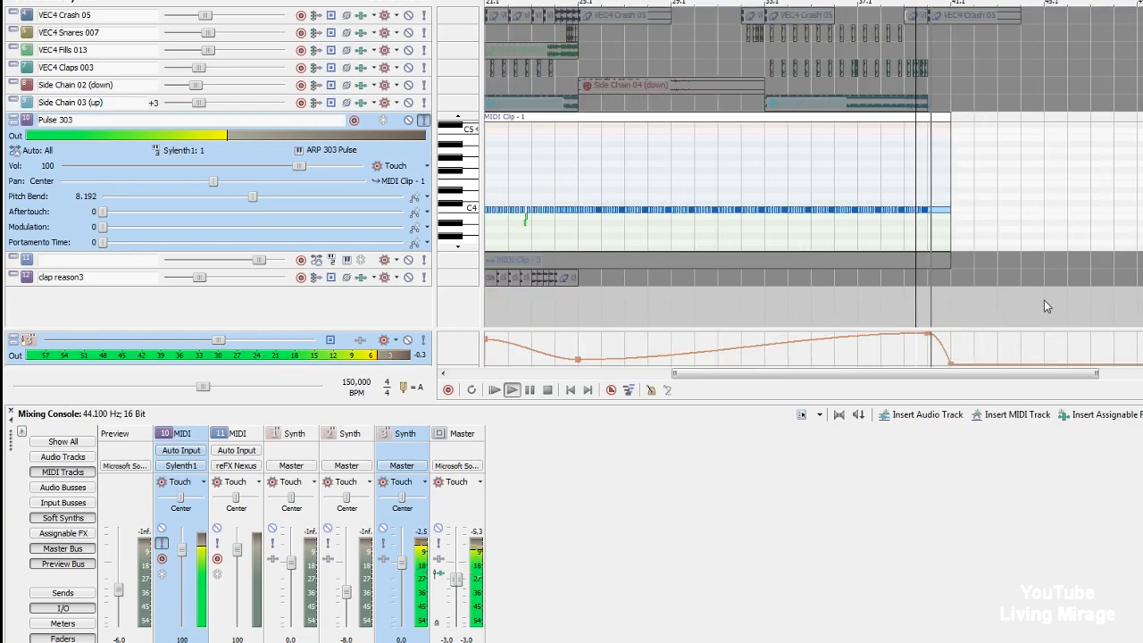
# Change the keytrack envelope segment between measures 25.1 and 40.1 to Linear Fade and play from 25.1.
pyautogui.rightClick(750, 351)
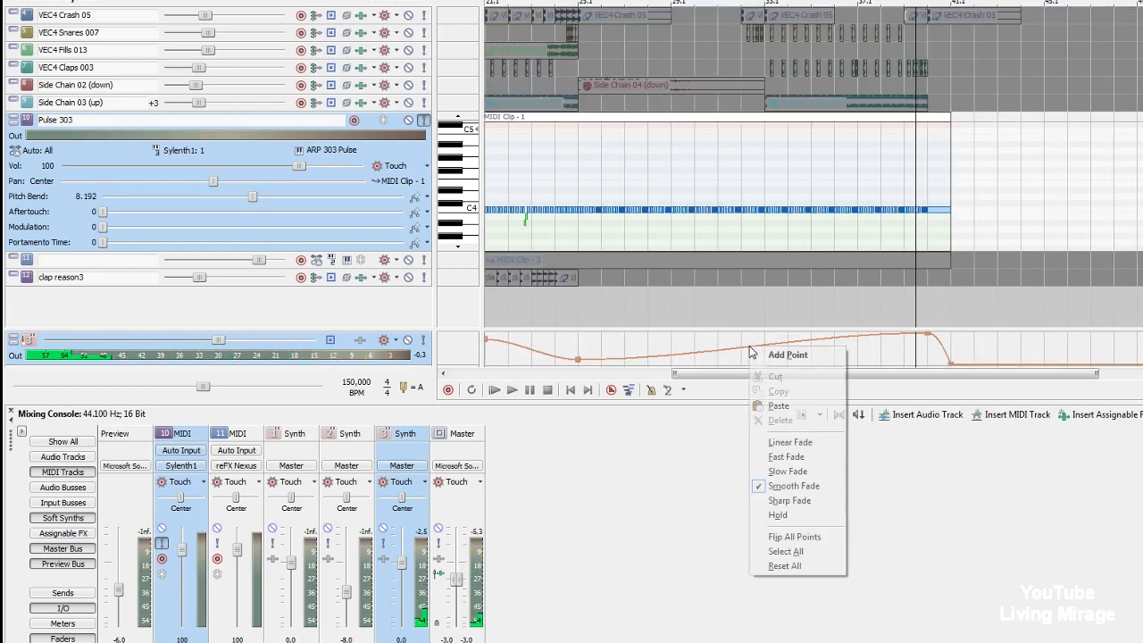
pyautogui.click(791, 442)
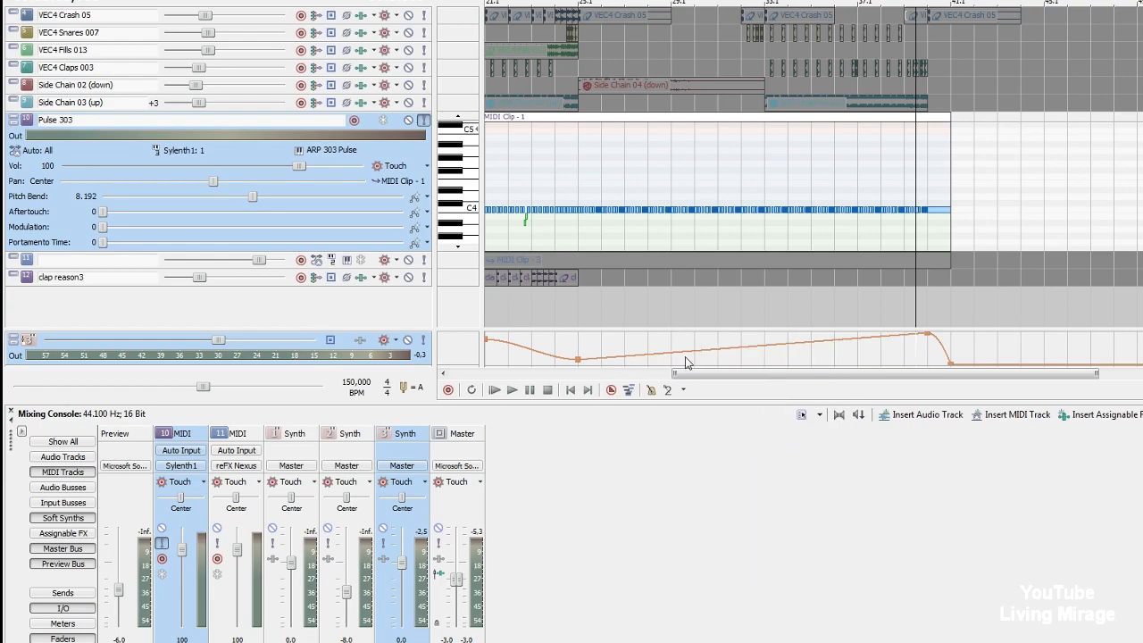
pyautogui.click(577, 308)
pyautogui.press('space')
pyautogui.scroll(-2, 957, 326)
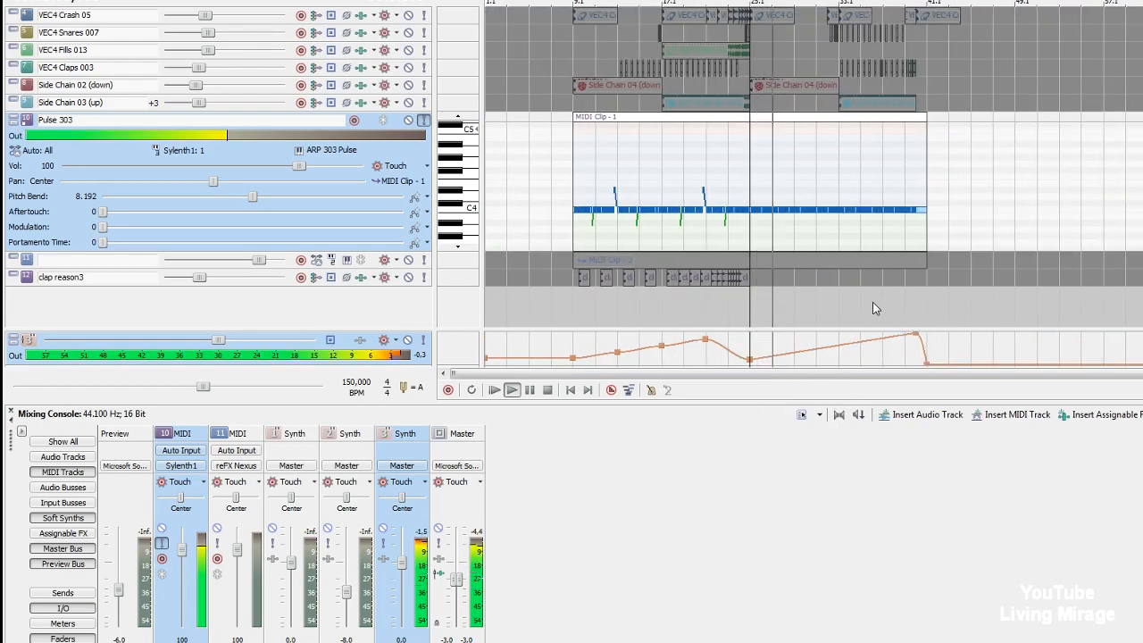
pyautogui.scroll(1, 893, 304)
pyautogui.scroll(-1, 906, 303)
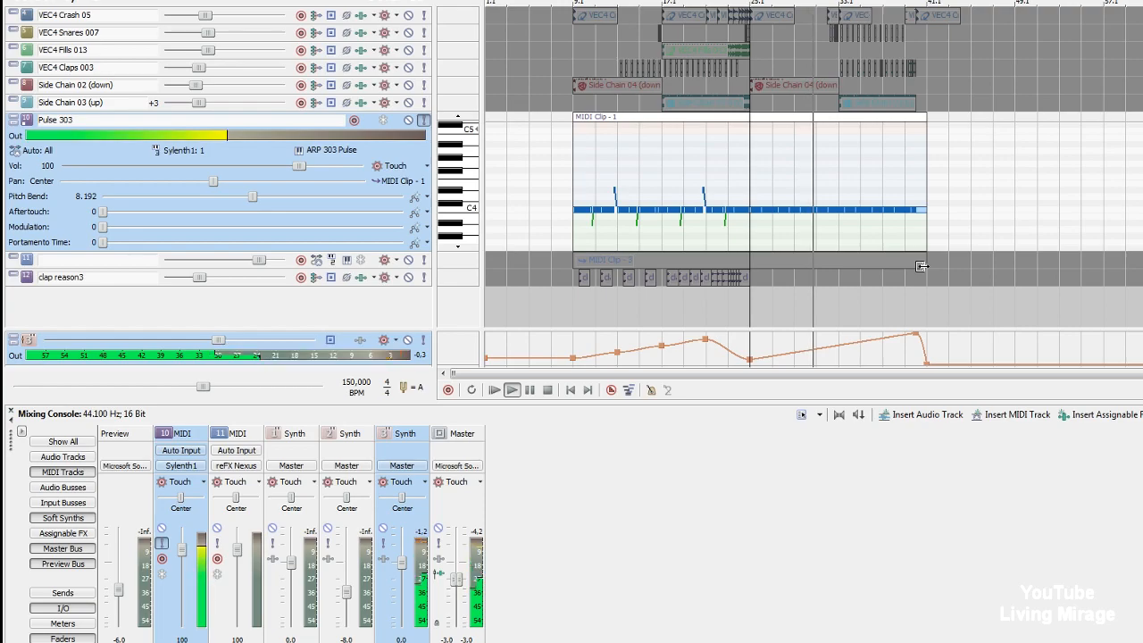
pyautogui.press('space')
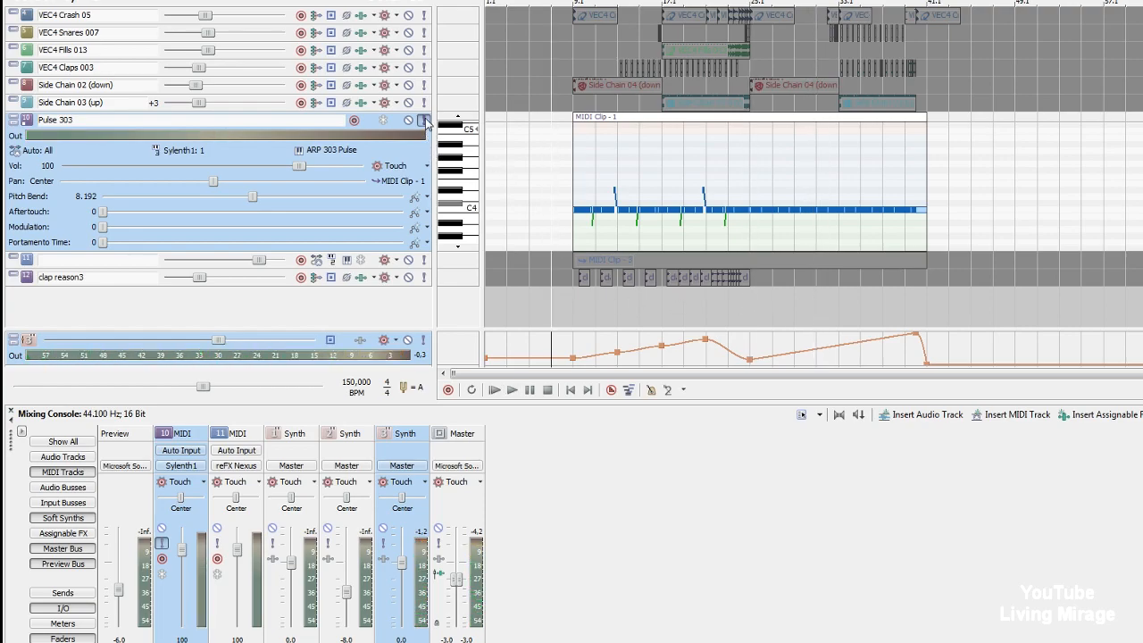
# Turn off solo on the Pulse 303 track and play the full arrangement from just before the melody.
pyautogui.click(426, 120)
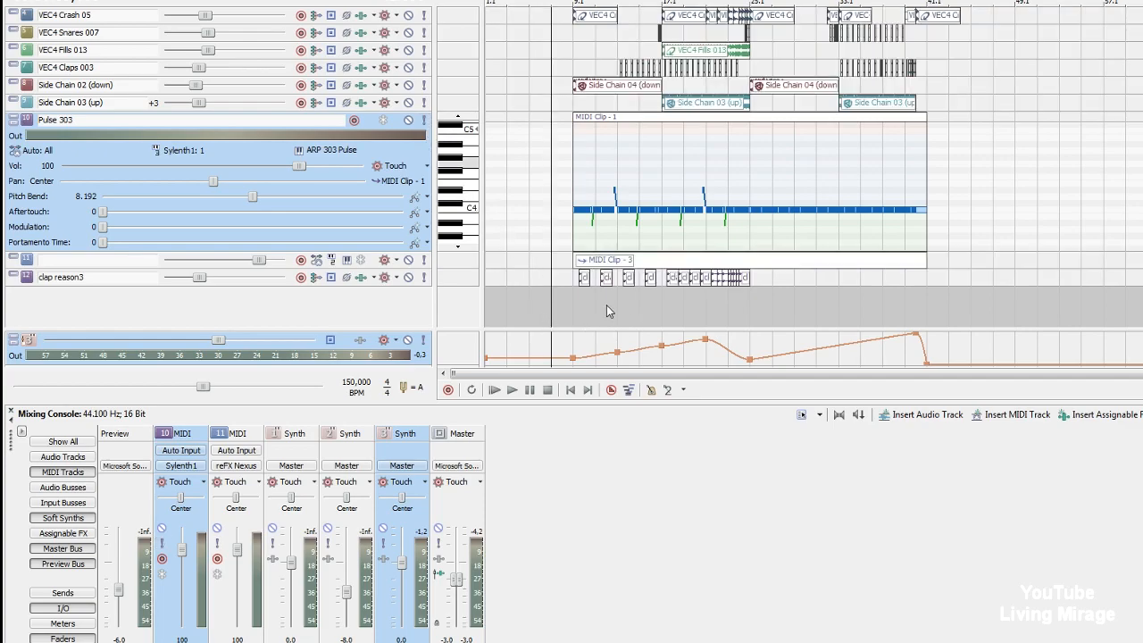
pyautogui.press('space')
pyautogui.scroll(2, 714, 297)
pyautogui.scroll(-2, 783, 293)
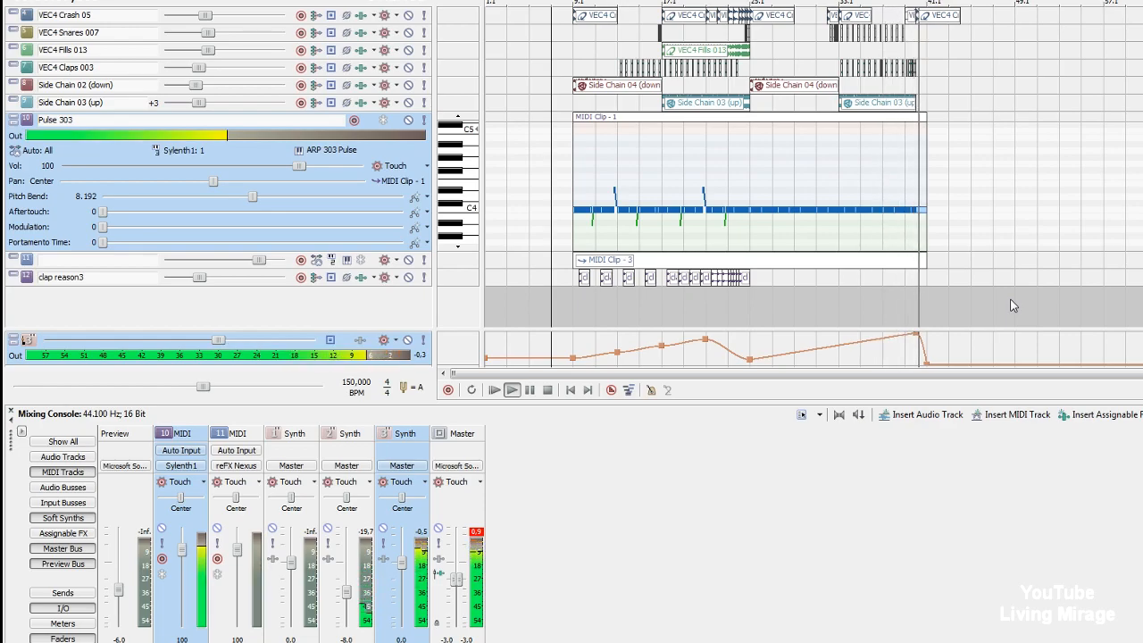
# Stop playback, return the cursor to measure 9.1 and reduce the height of the Pulse 303 track.
pyautogui.click(547, 390)
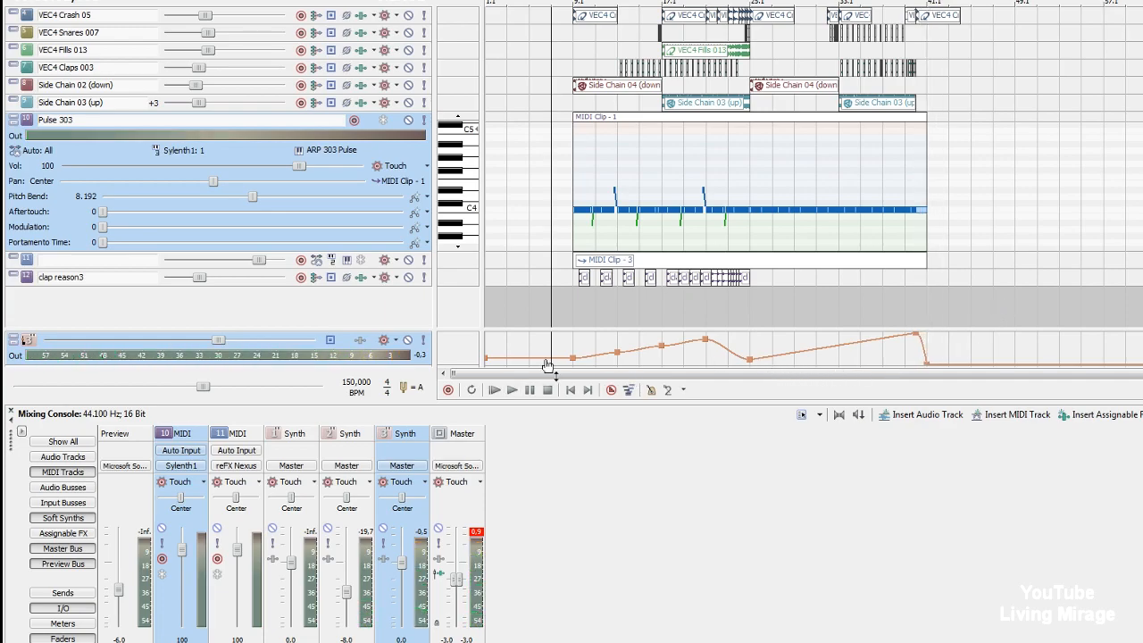
pyautogui.click(557, 265)
pyautogui.scroll(3, 557, 265)
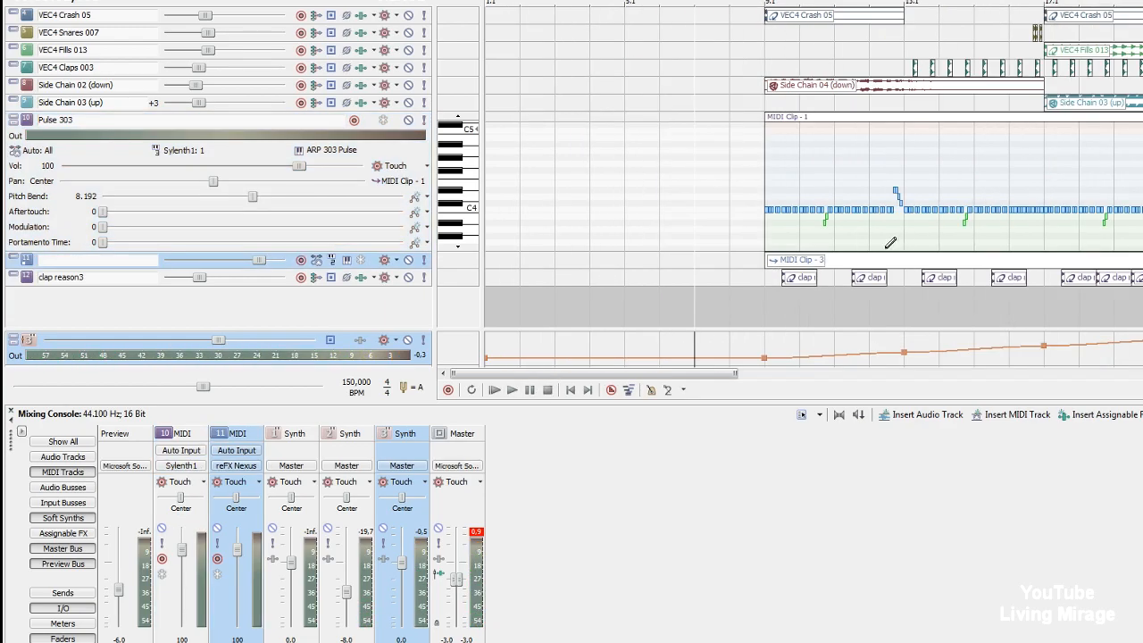
pyautogui.click(753, 214)
pyautogui.scroll(-3, 752, 214)
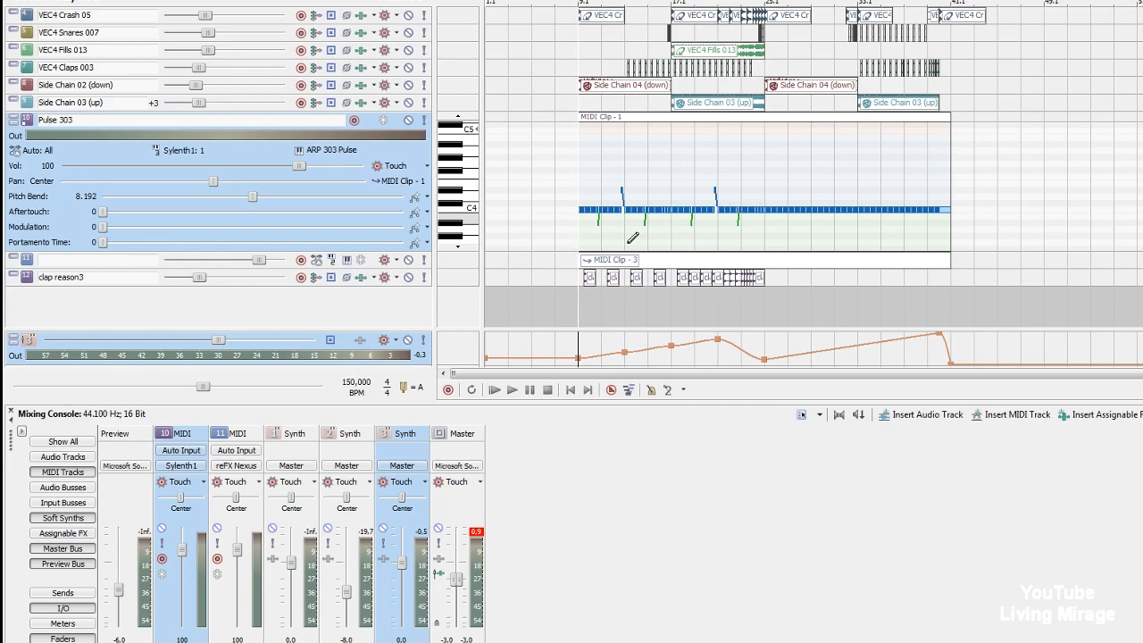
pyautogui.moveTo(415, 252); pyautogui.dragTo(430, 154)
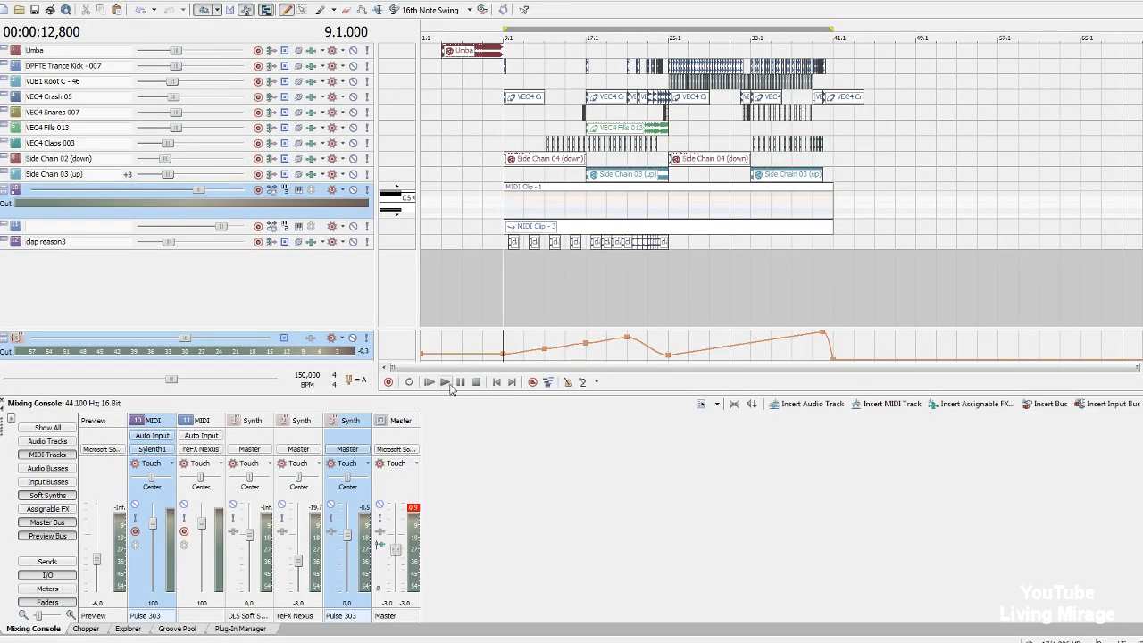
# Turn on loop playback from measure 9.1 to 41.1, solo the Pulse 303 MIDI track and briefly test it.
pyautogui.click(409, 382)
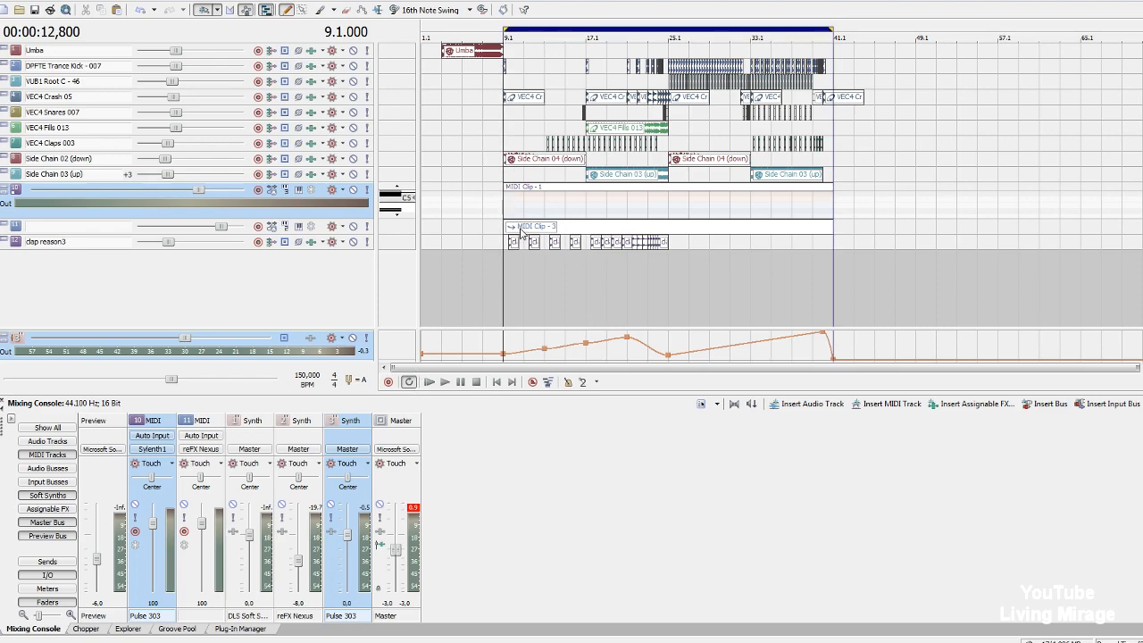
pyautogui.moveTo(500, 287)
pyautogui.mouseDown()
pyautogui.moveTo(854, 294)
pyautogui.moveTo(812, 295)
pyautogui.moveTo(828, 296)
pyautogui.mouseUp()
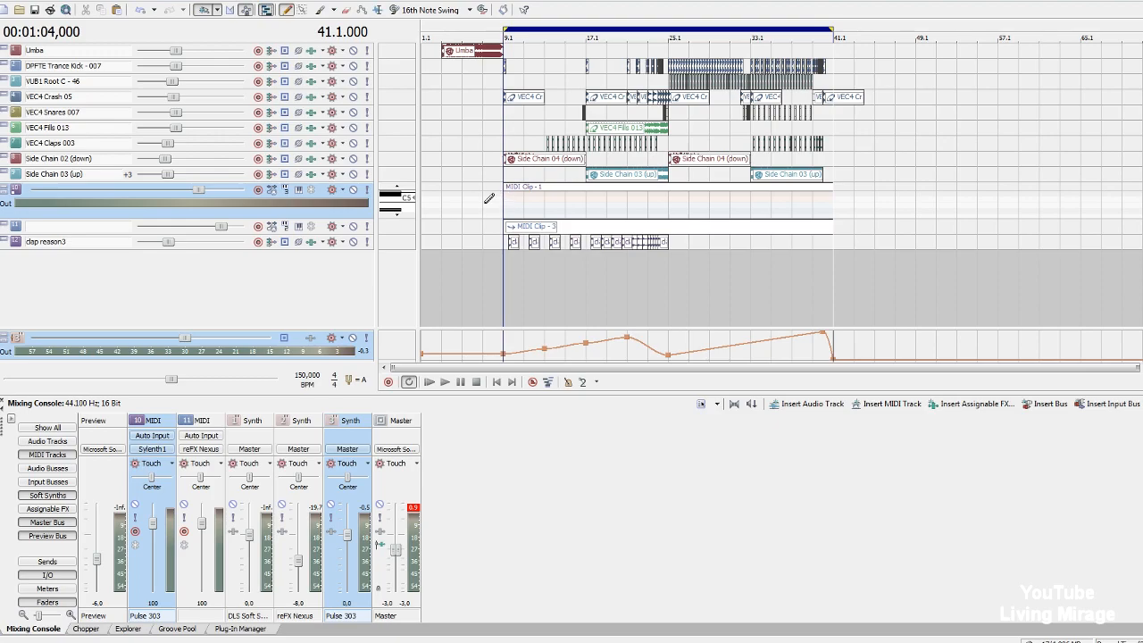
pyautogui.click(366, 191)
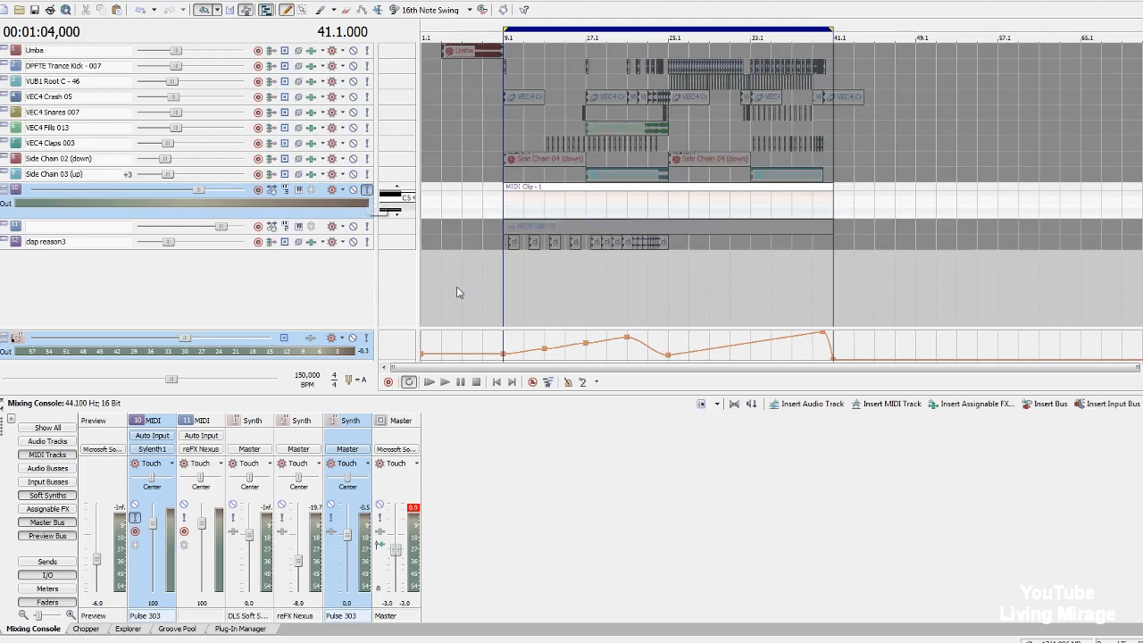
pyautogui.click(445, 382)
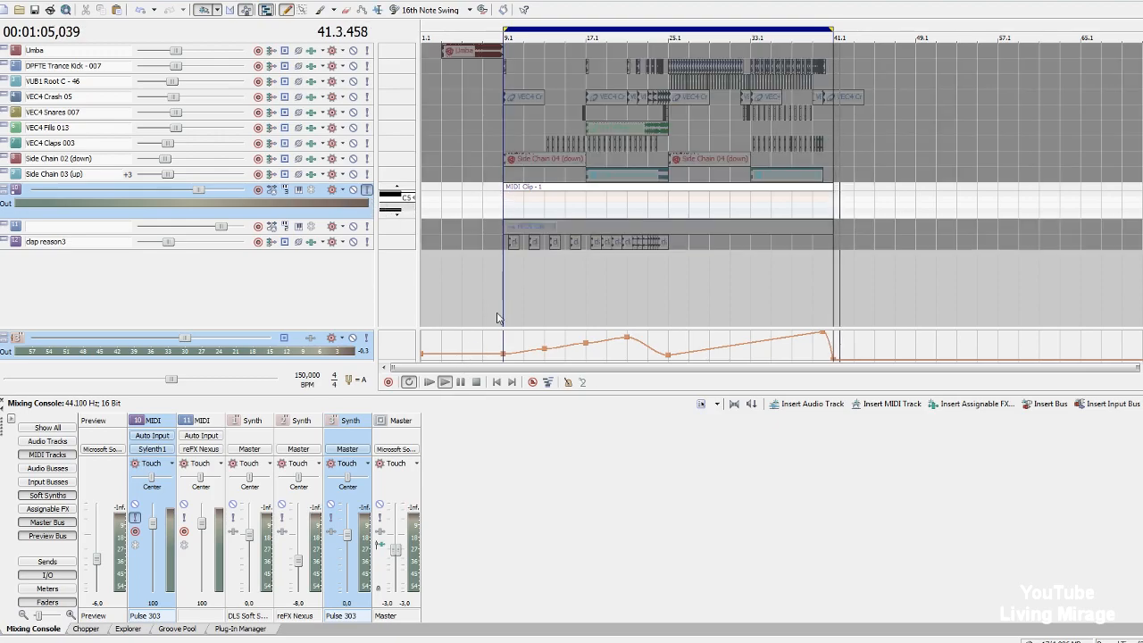
pyautogui.press('space')
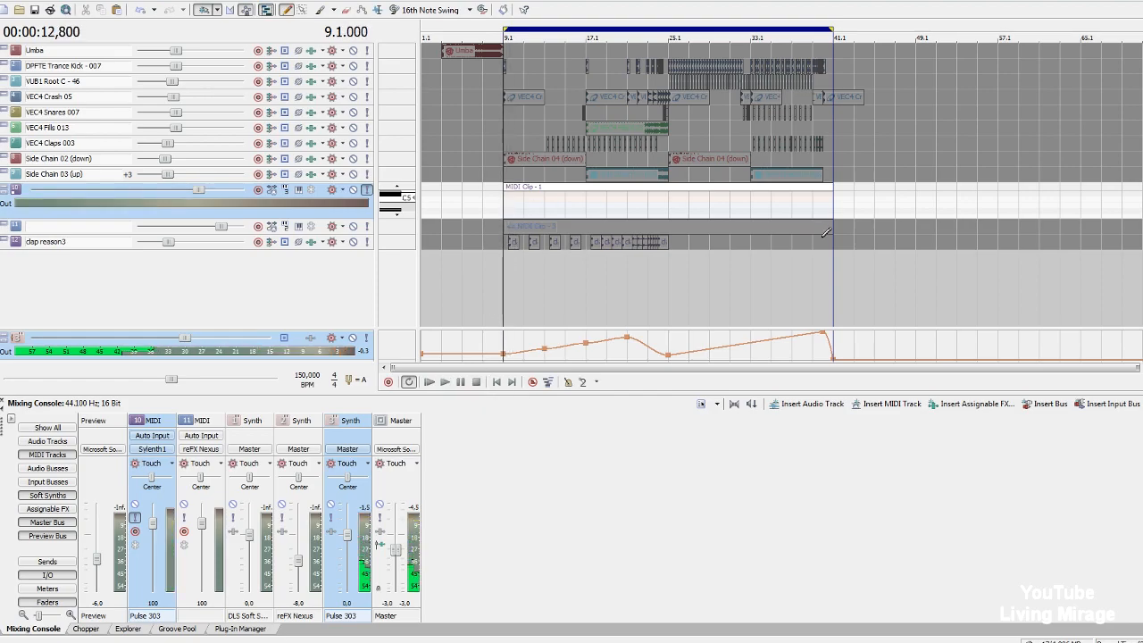
# Render the loop region to a new track as pulse 303.wav in the video midi folder.
pyautogui.click(111, 3)
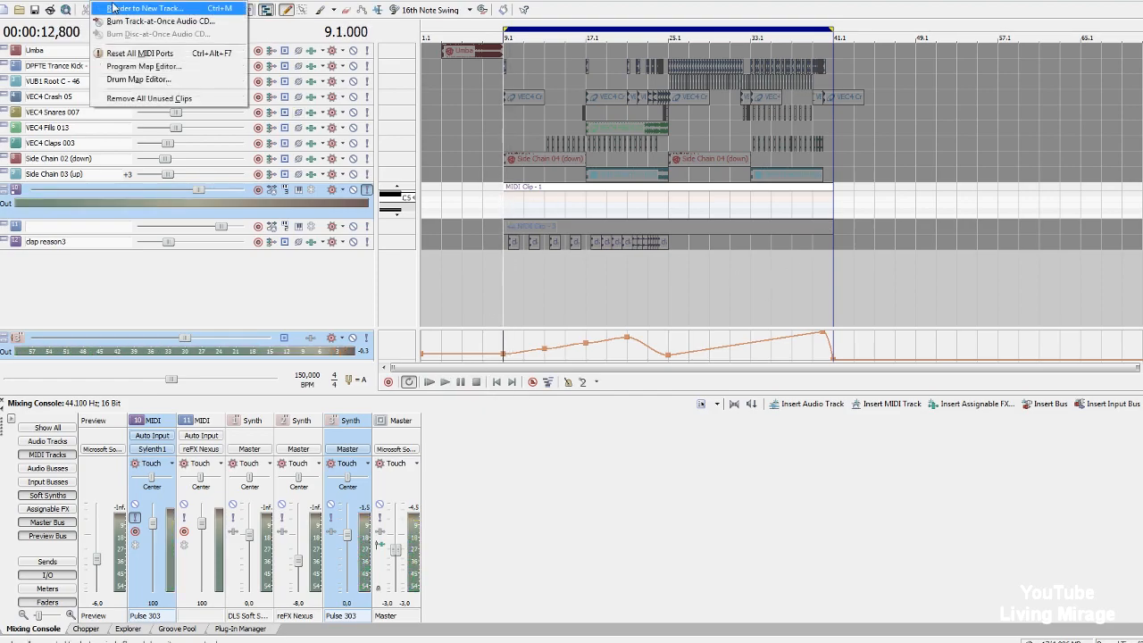
pyautogui.click(114, 8)
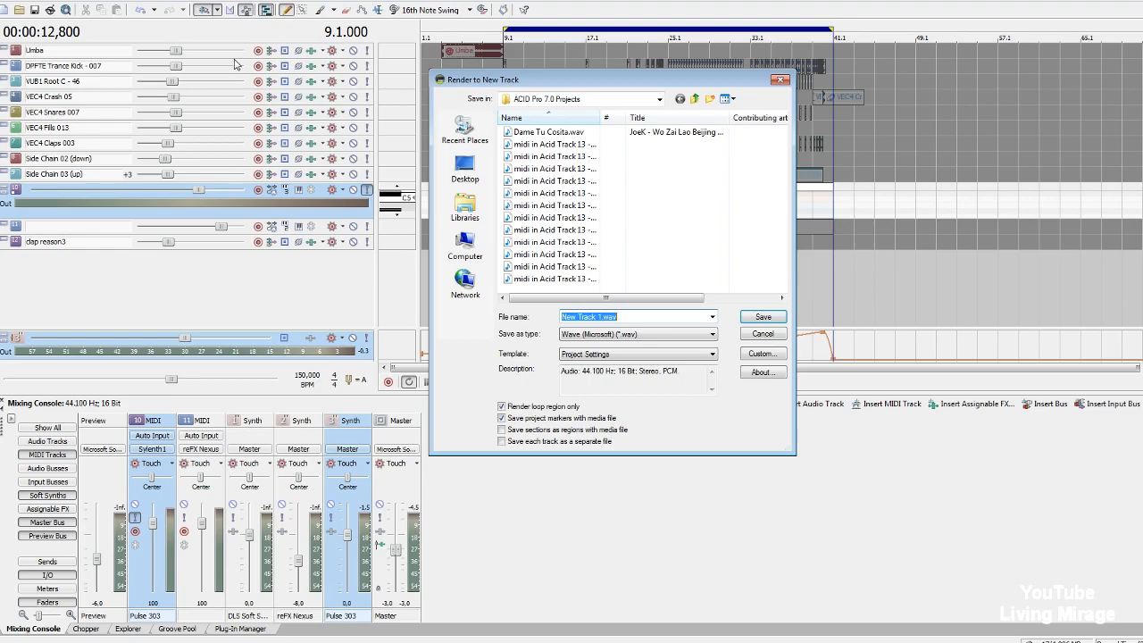
pyautogui.click(467, 241)
pyautogui.doubleClick(580, 251)
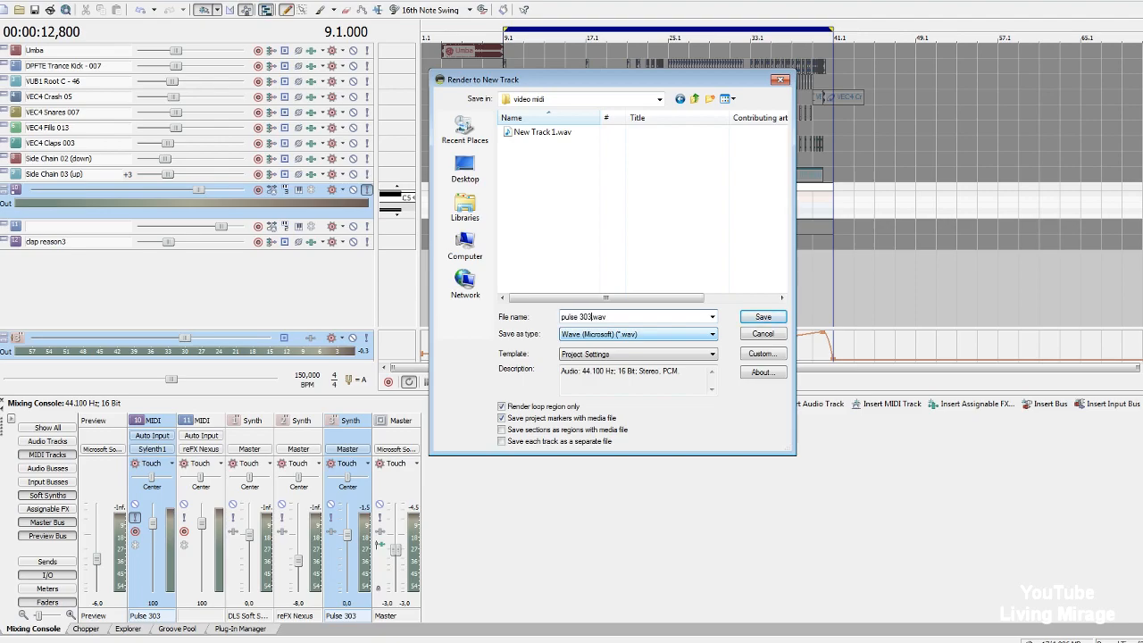
pyautogui.click(765, 318)
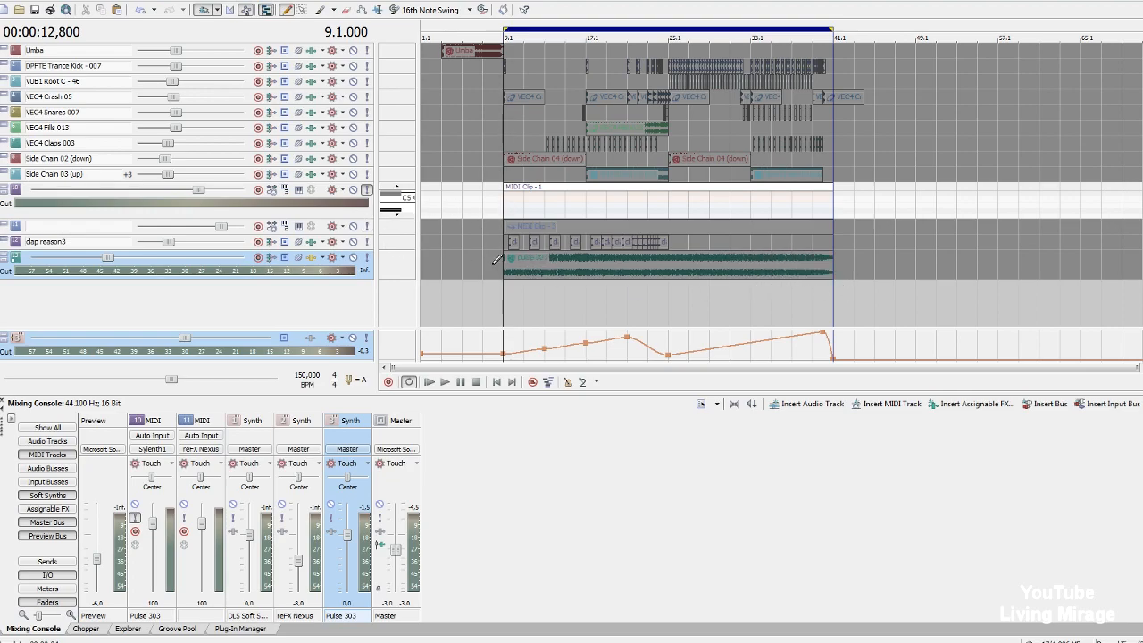
# Mute the original Pulse 303 MIDI track and place the cursor at measure 8.1.
pyautogui.click(353, 190)
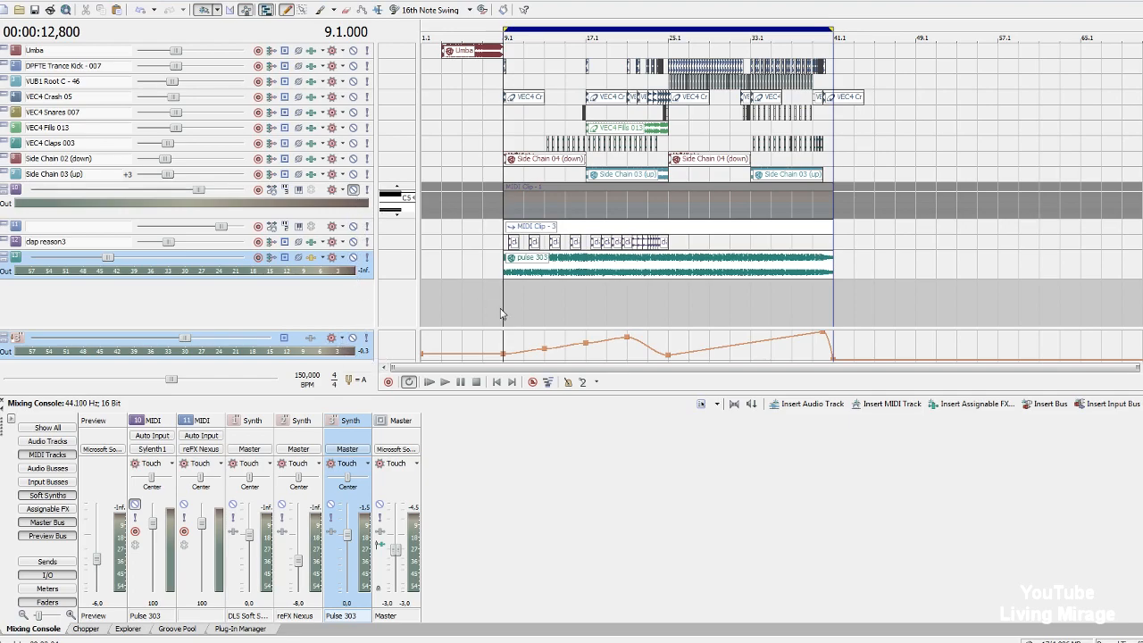
pyautogui.scroll(3, 710, 290)
pyautogui.scroll(-3, 658, 280)
pyautogui.scroll(2, 547, 311)
pyautogui.scroll(-1, 576, 314)
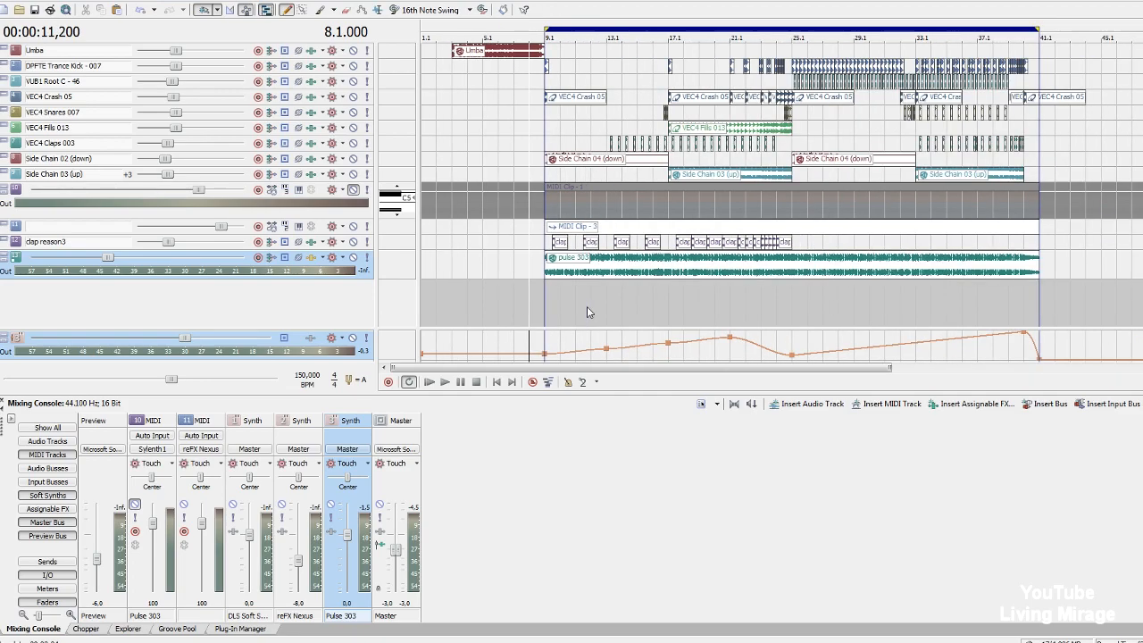
# Turn off loop playback and play the arrangement with the rendered pulse 303 track from measure 8.1.
pyautogui.click(409, 381)
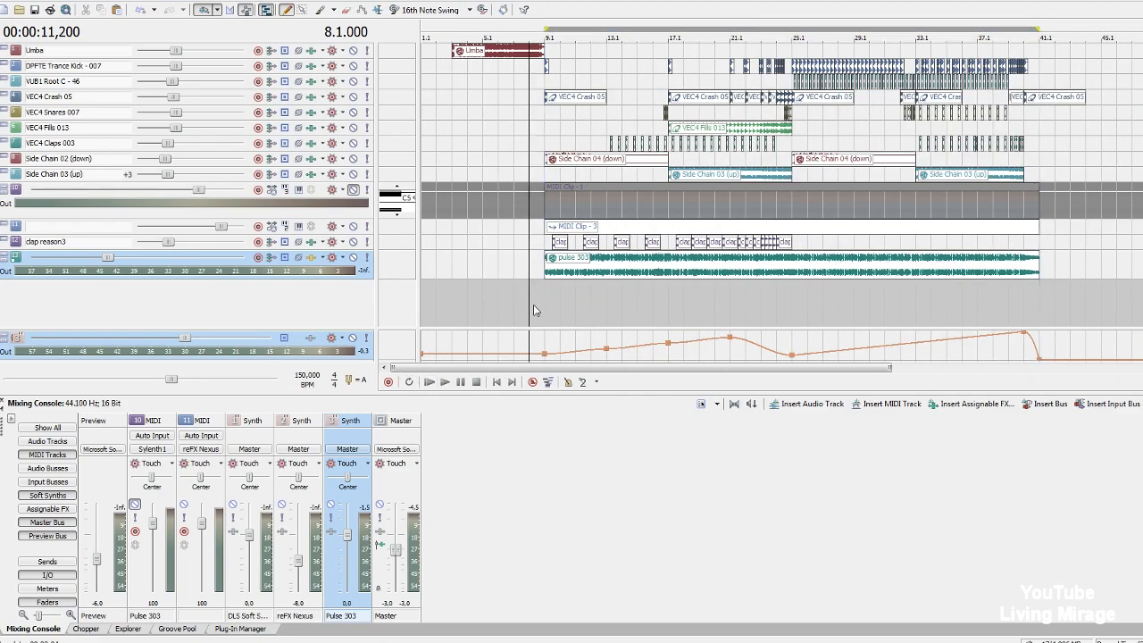
pyautogui.scroll(-1, 544, 308)
pyautogui.press('space')
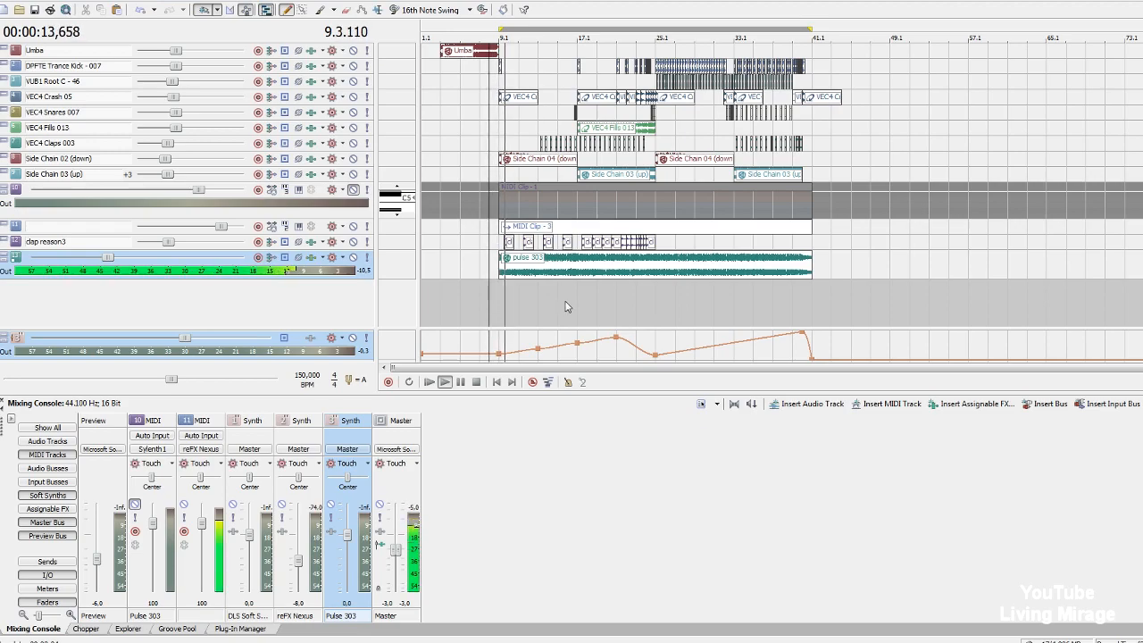
# Lower the clap reason3 volume slightly and raise the rendered pulse 303 track's volume during playback, stopping at measure 23.1.
pyautogui.scroll(-1, 195, 244)
pyautogui.scroll(6, 185, 261)
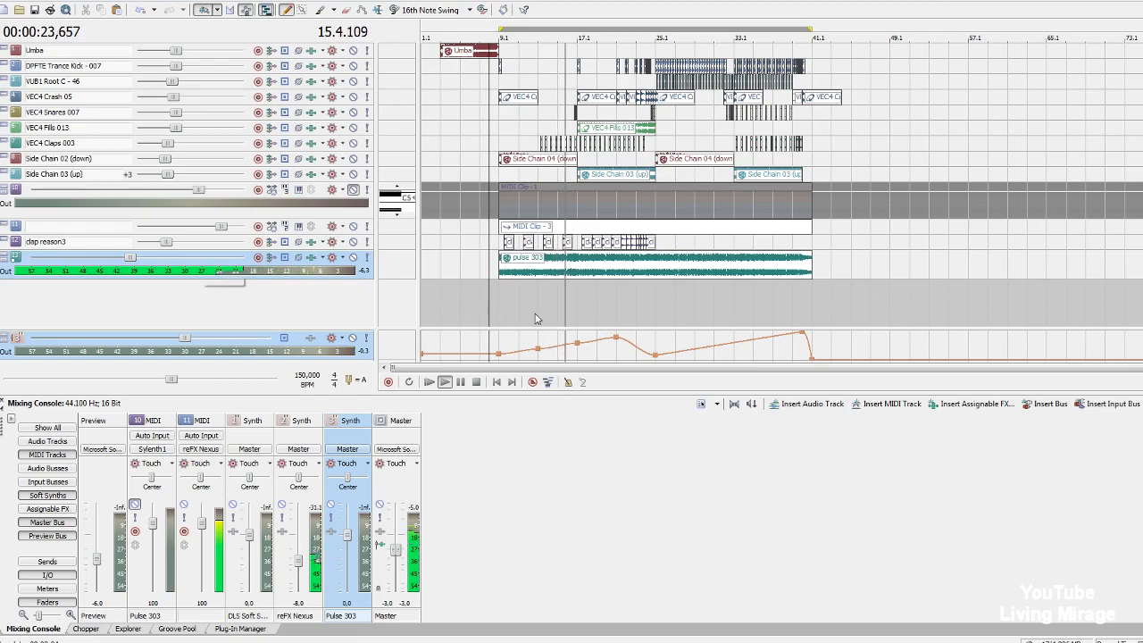
pyautogui.click(636, 309)
pyautogui.scroll(3, 831, 309)
pyautogui.scroll(-3, 831, 302)
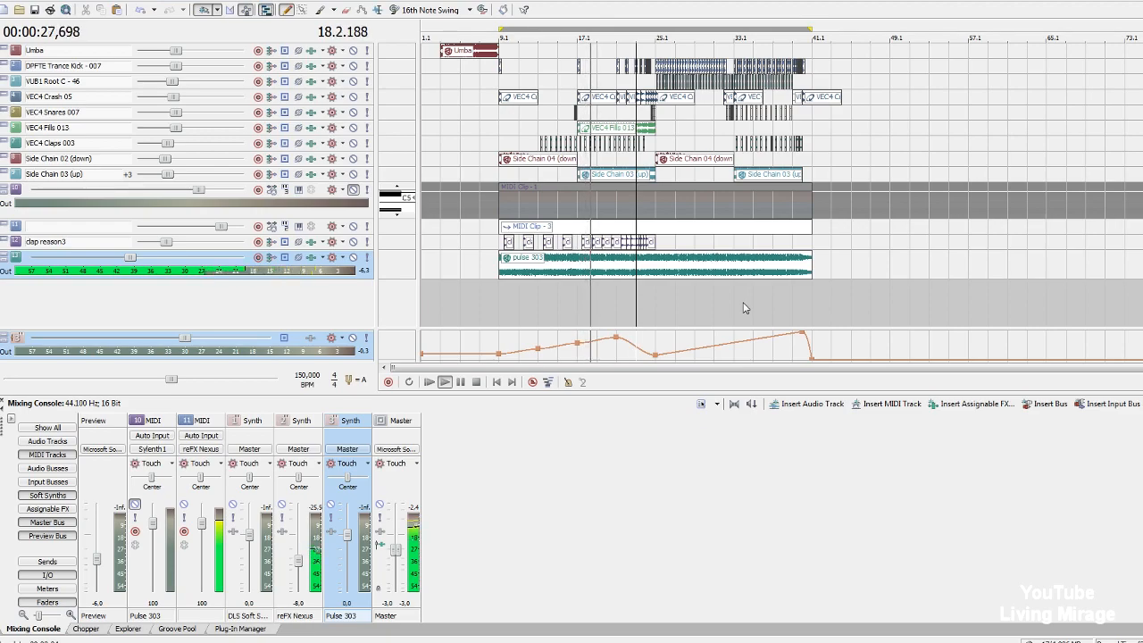
pyautogui.press('space')
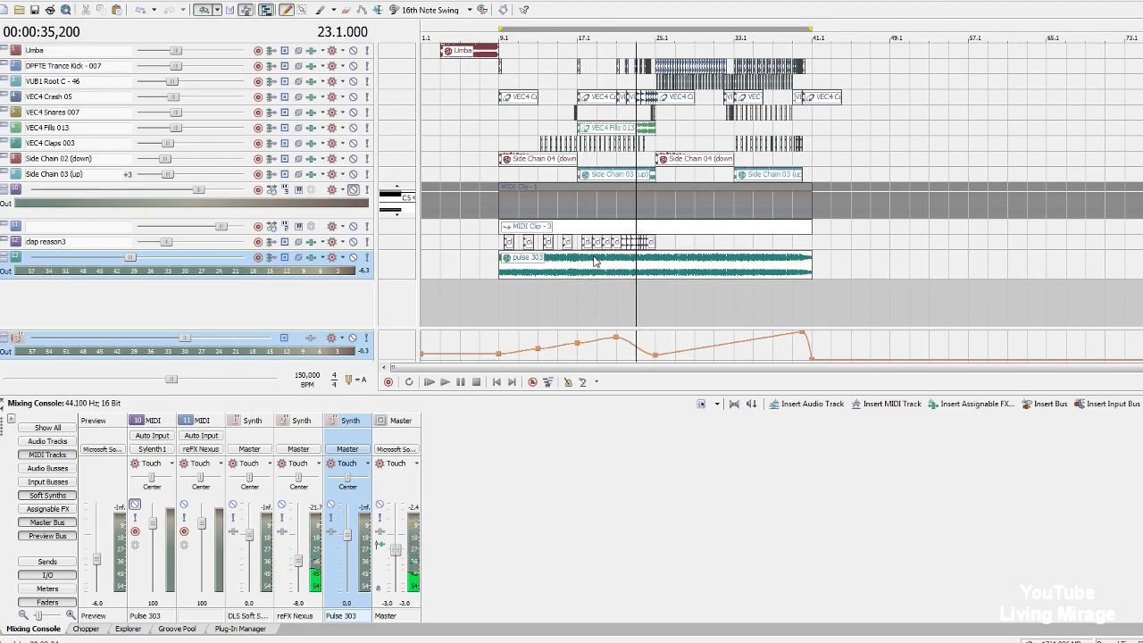
pyautogui.scroll(3, 771, 298)
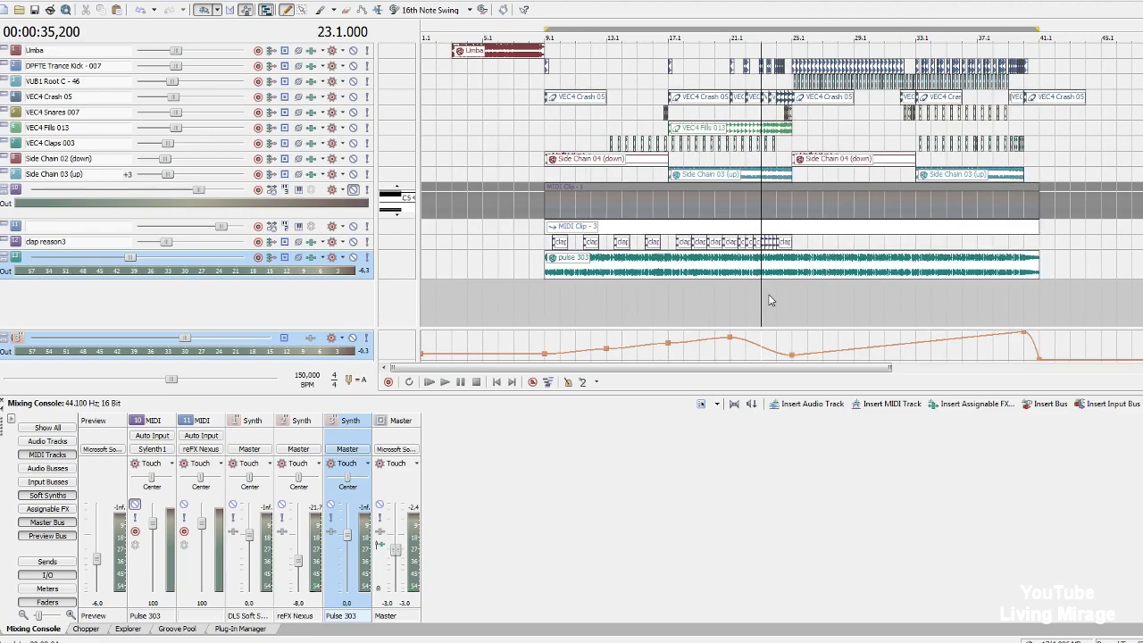
pyautogui.scroll(-3, 793, 293)
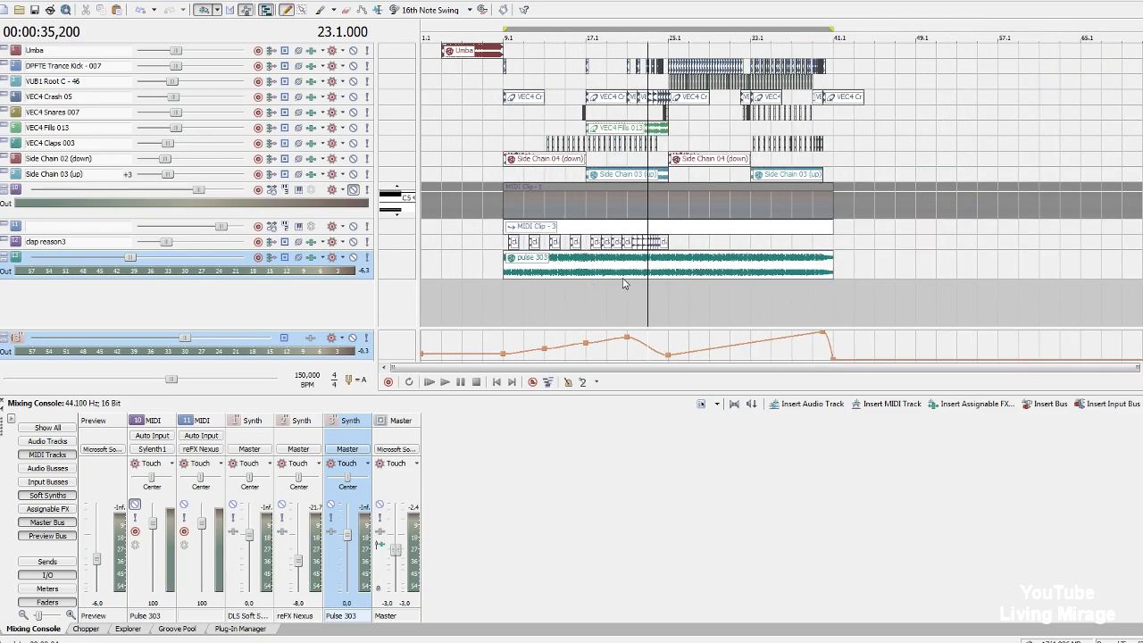
pyautogui.click(503, 337)
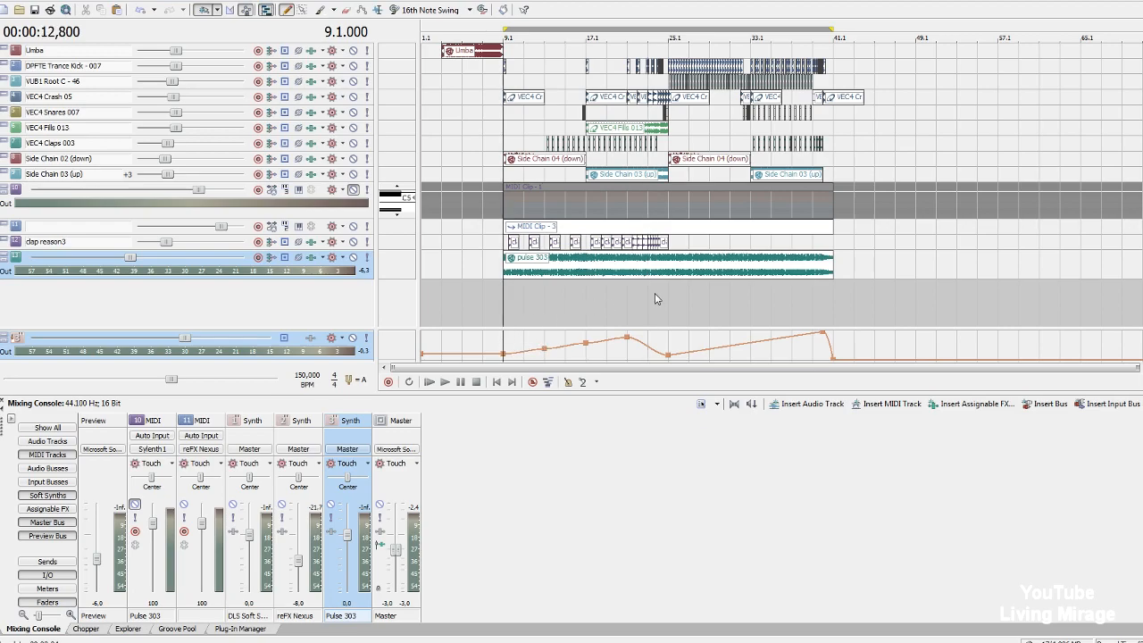
pyautogui.scroll(3, 667, 289)
pyautogui.scroll(-2, 667, 289)
pyautogui.scroll(-1, 662, 292)
pyautogui.click(627, 300)
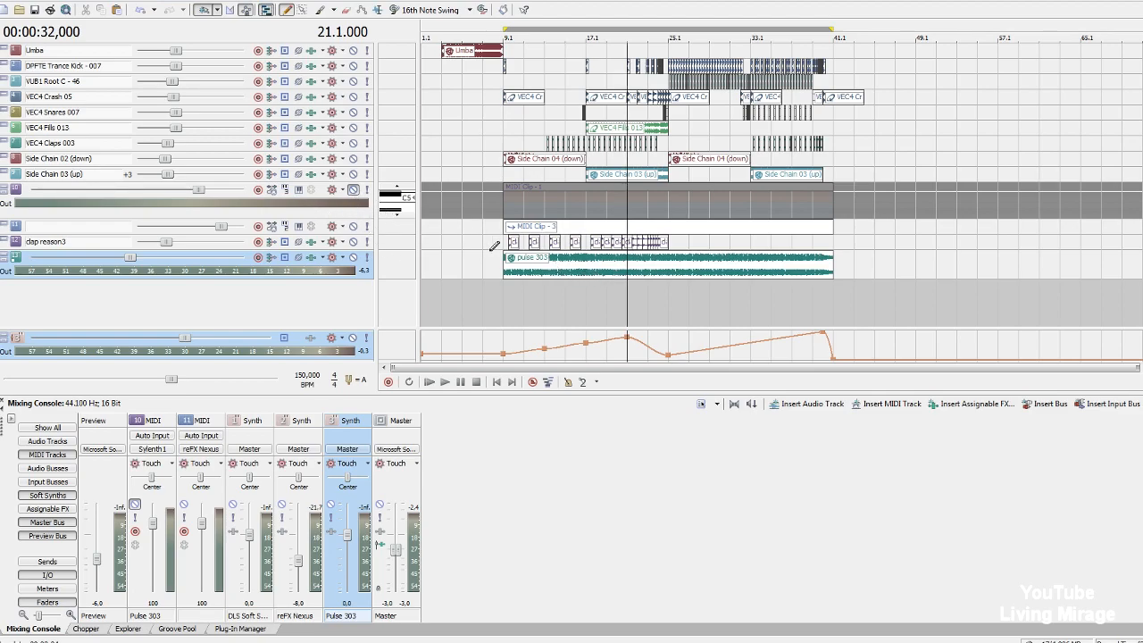
pyautogui.click(507, 318)
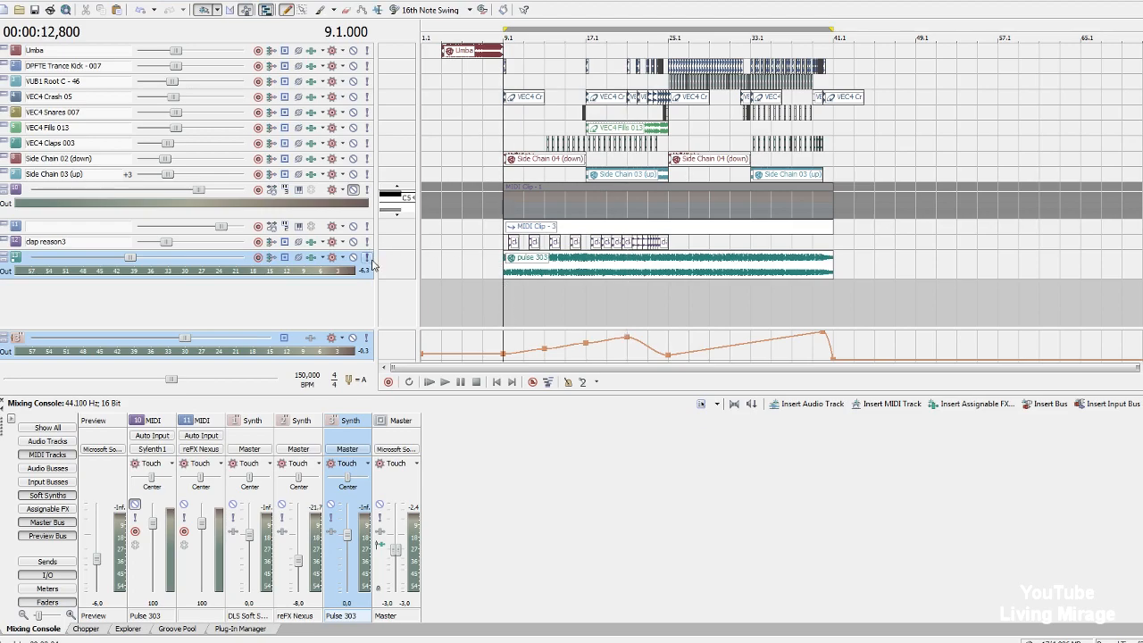
# Play the rendered pulse 303 audio track in solo from measure 25.1.
pyautogui.click(367, 259)
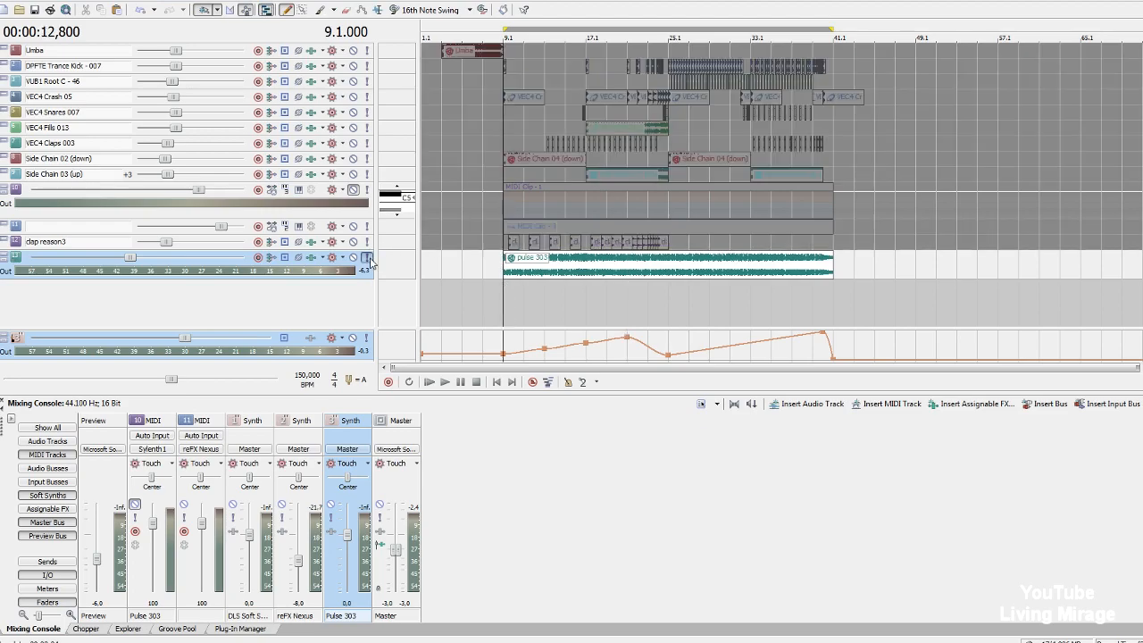
pyautogui.click(623, 301)
pyautogui.click(668, 301)
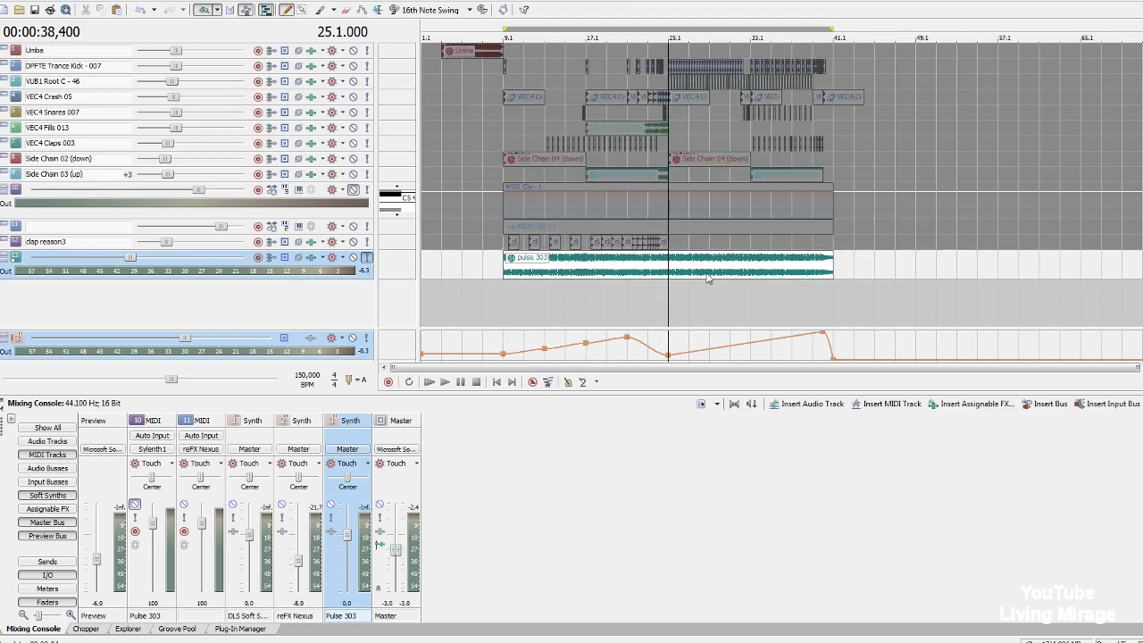
pyautogui.press('space')
pyautogui.press('space')
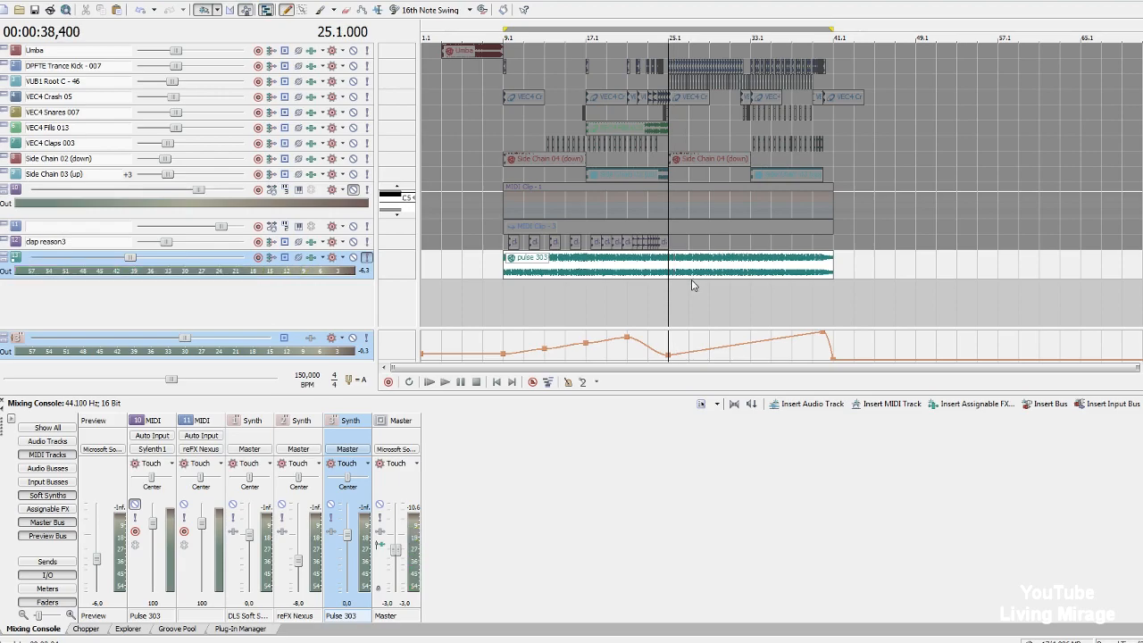
pyautogui.click(367, 259)
# Mute the rendered pulse 303 track, unmute the Pulse 303 MIDI track and enlarge it to show its notes.
pyautogui.click(353, 258)
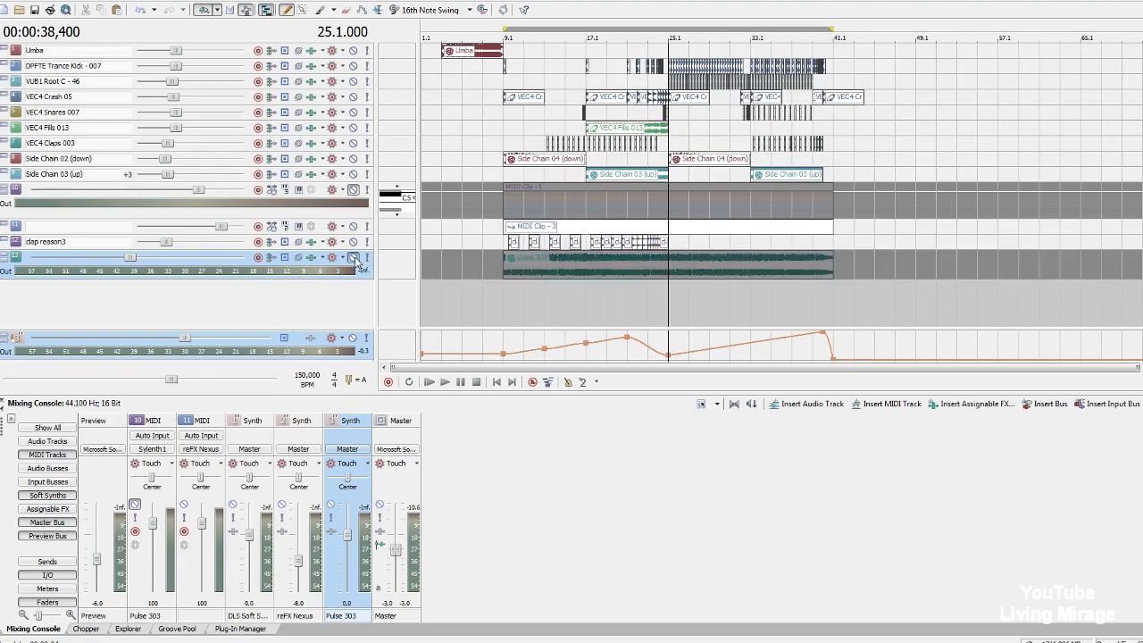
pyautogui.click(352, 190)
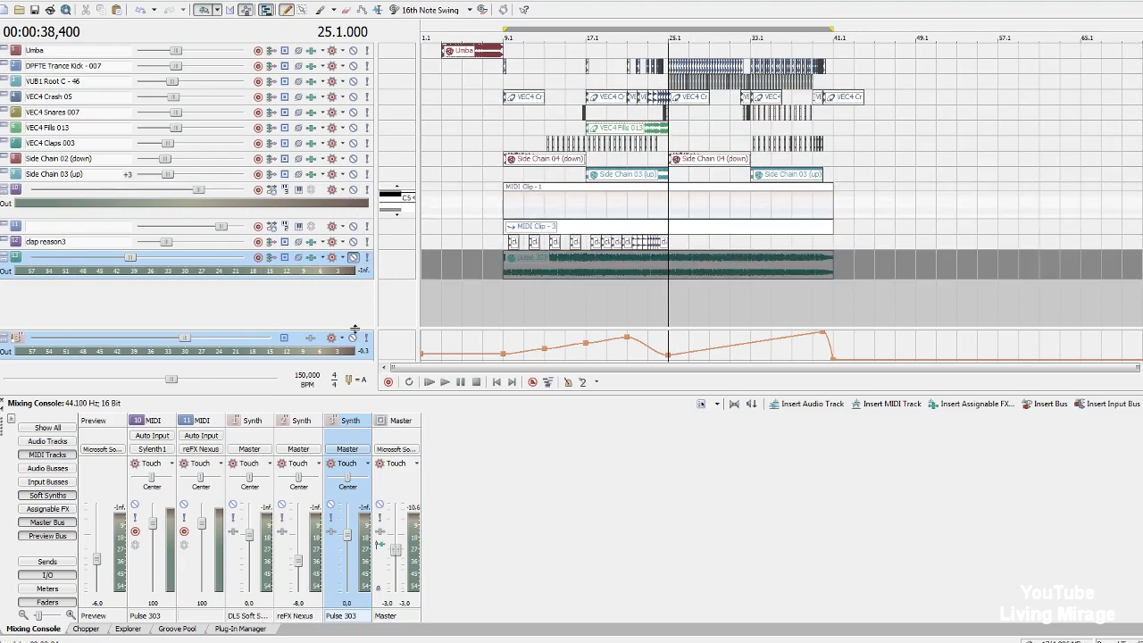
pyautogui.keyDown('ctrl'); pyautogui.scroll(3, 654, 285); pyautogui.keyUp('ctrl')
pyautogui.moveTo(361, 218); pyautogui.dragTo(361, 300)
pyautogui.keyDown('ctrl'); pyautogui.scroll(2, 893, 270); pyautogui.keyUp('ctrl')
pyautogui.keyDown('ctrl'); pyautogui.scroll(-2, 893, 271); pyautogui.keyUp('ctrl')
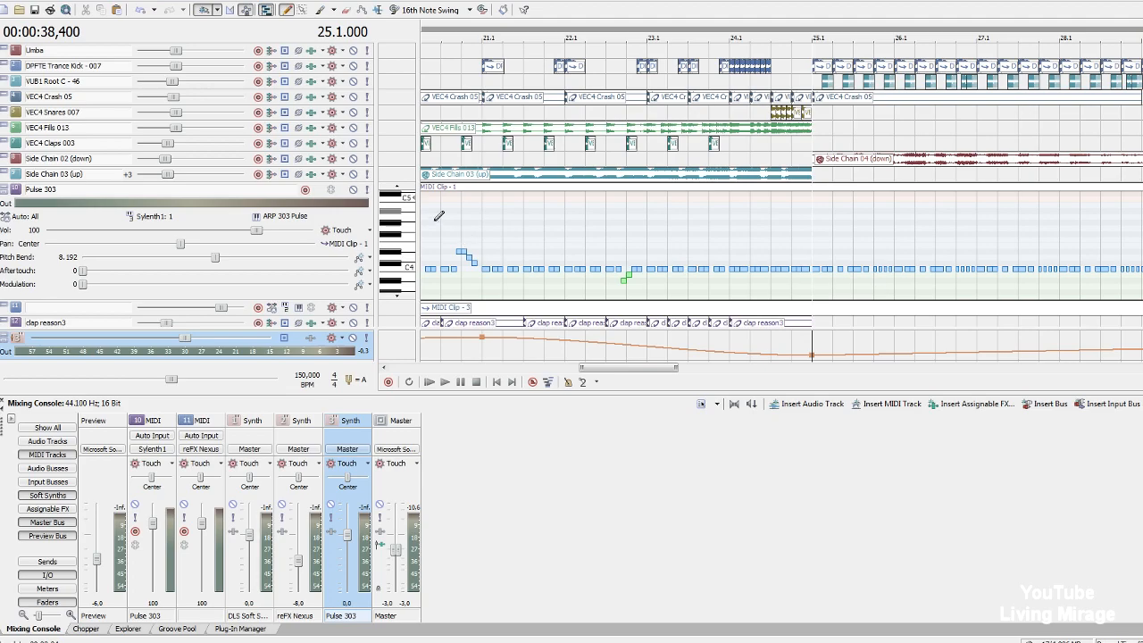
# Solo the Pulse 303 MIDI track and play its notes from measure 25.1.
pyautogui.click(368, 190)
pyautogui.press('space')
pyautogui.scroll(2, 938, 271)
pyautogui.press('space')
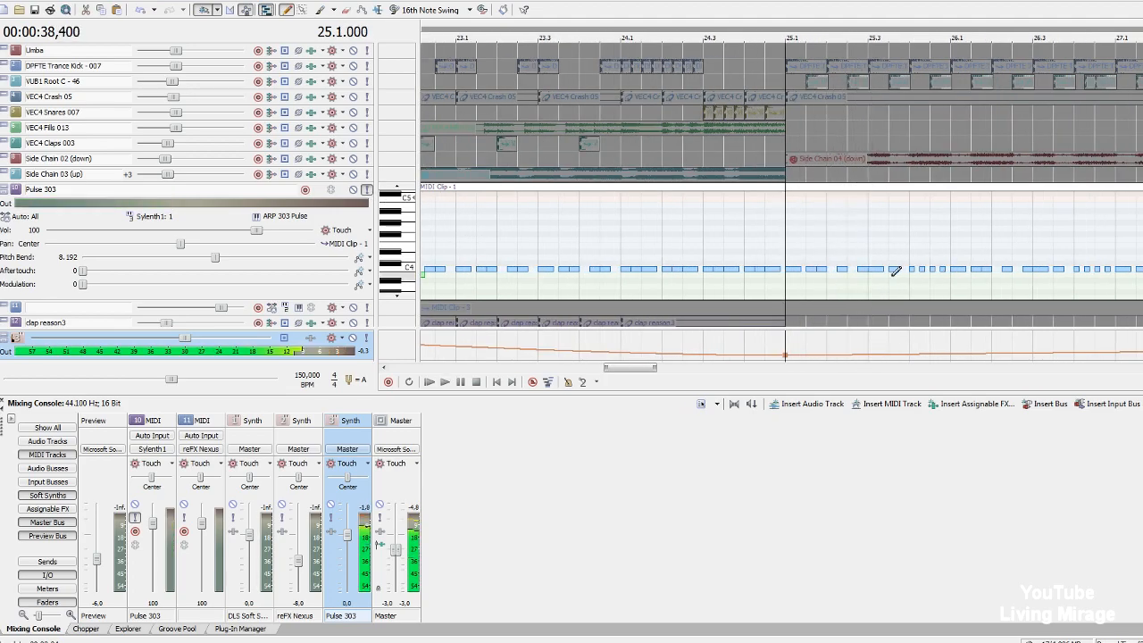
pyautogui.scroll(1, 952, 269)
pyautogui.press('space')
pyautogui.press('space')
# Raise the two notes just before beat 25.3 by two semitones and one semitone, and play the change.
pyautogui.moveTo(898, 268); pyautogui.dragTo(926, 264)
pyautogui.press('space')
pyautogui.press('space')
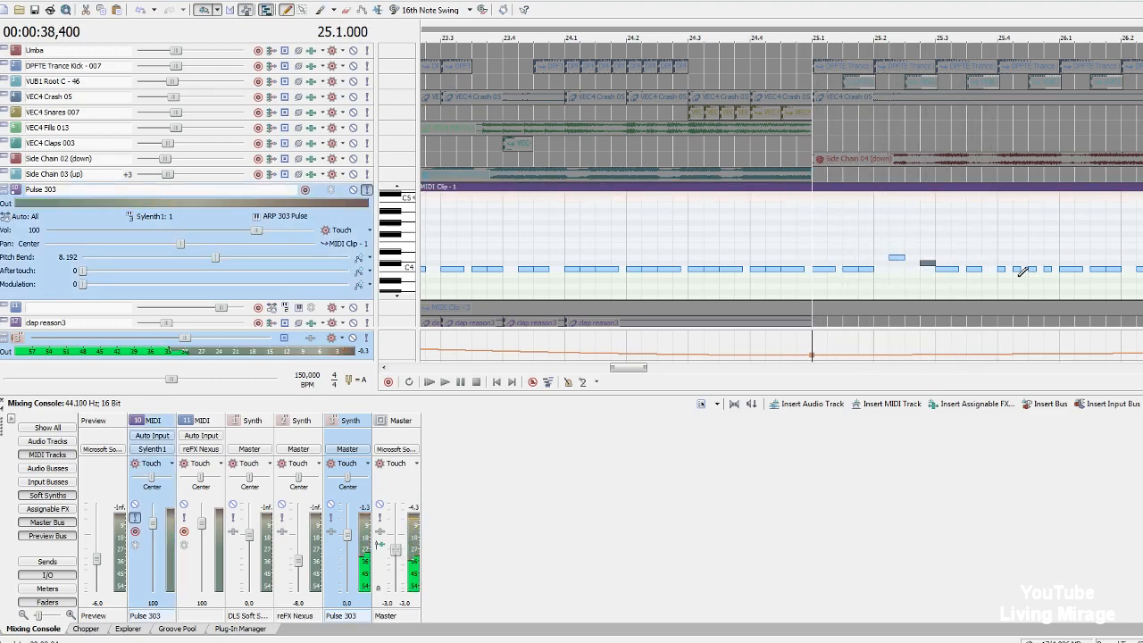
pyautogui.scroll(-1, 978, 279)
pyautogui.press('space')
pyautogui.scroll(1, 978, 279)
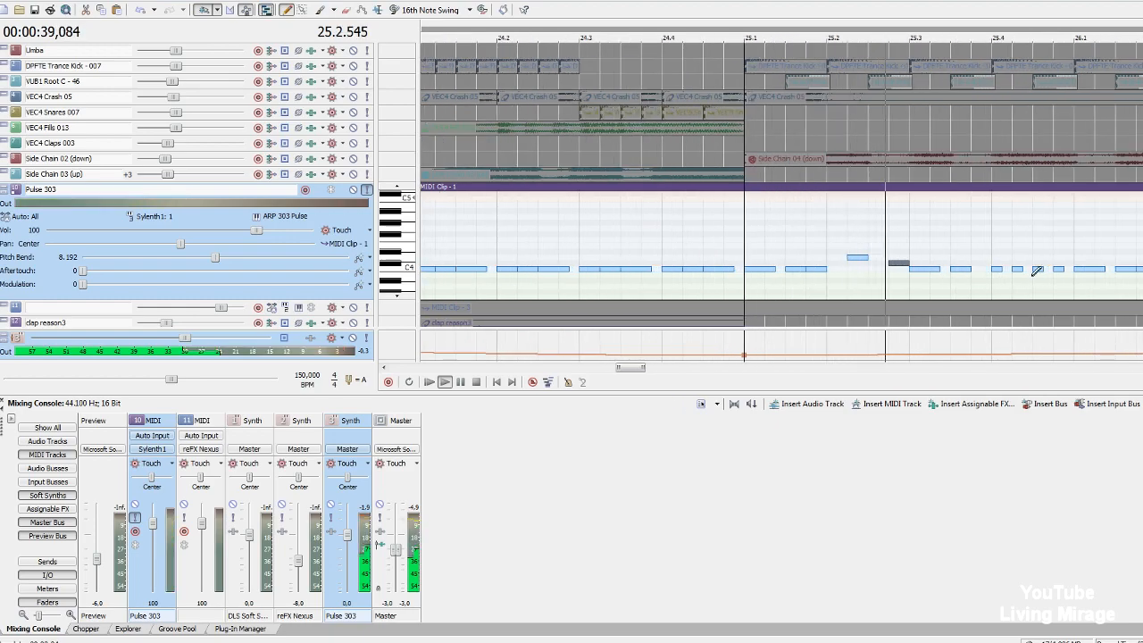
pyautogui.press('space')
# Raise the short notes at beat 25.4 into a descending figure above the main melody line and play from 25.1.
pyautogui.moveTo(997, 270); pyautogui.dragTo(1058, 263)
pyautogui.scroll(-1, 983, 281)
pyautogui.press('space')
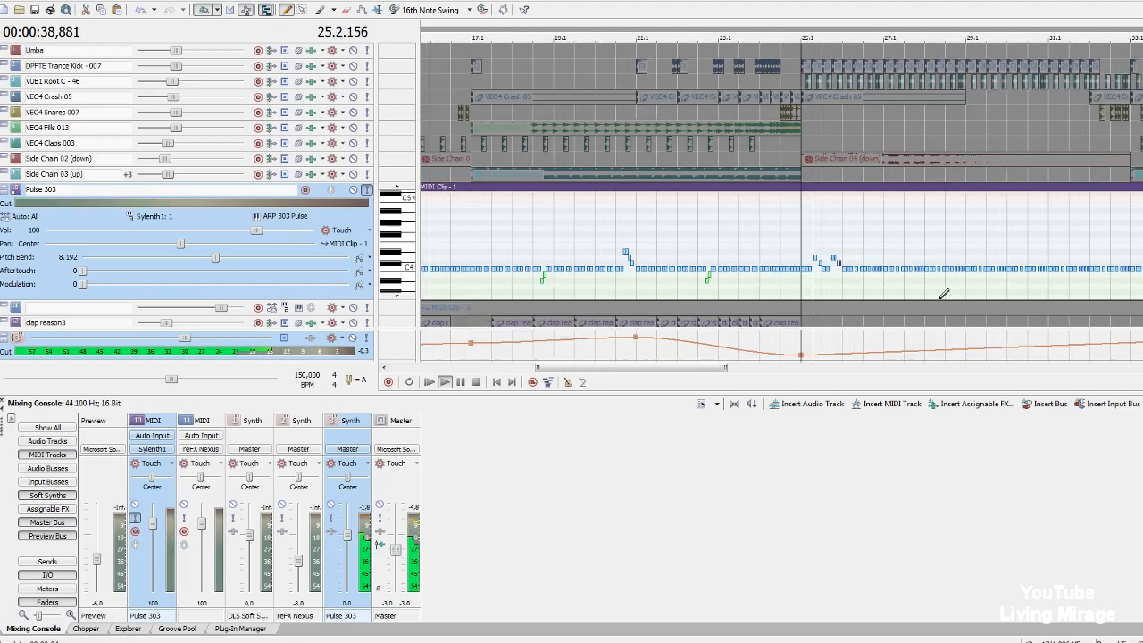
# Stop playback and raise the two notes around beat 26.2 by two semitones and one semitone above the main line.
pyautogui.scroll(1, 1002, 286)
pyautogui.press('space')
pyautogui.moveTo(853, 268); pyautogui.dragTo(859, 259)
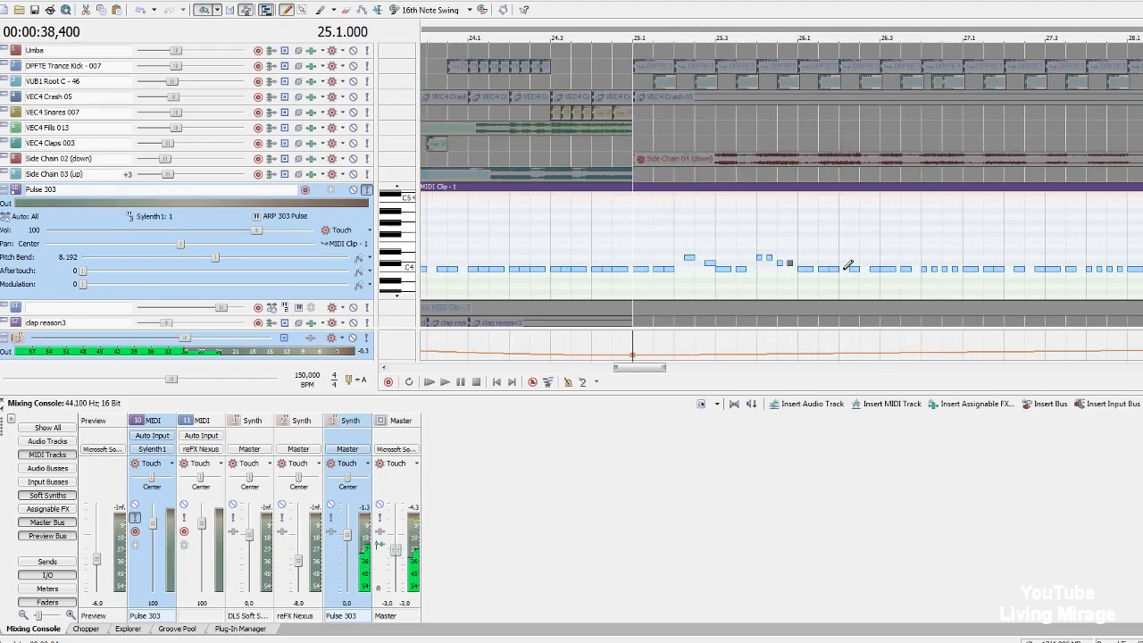
pyautogui.scroll(1, 958, 262)
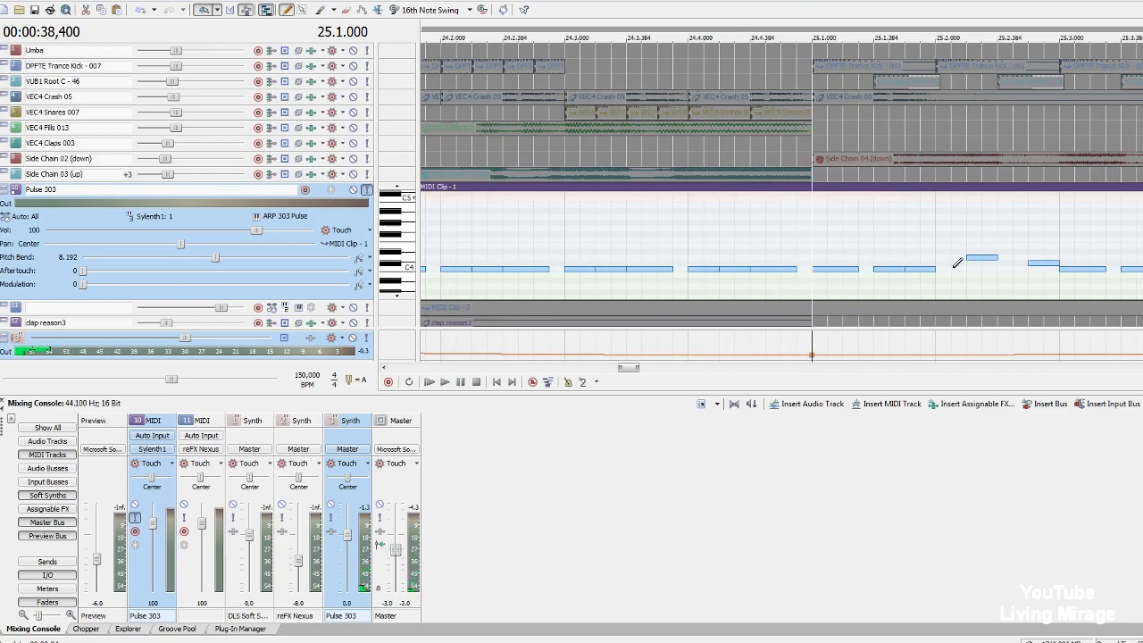
pyautogui.scroll(-1, 965, 354)
pyautogui.press('space')
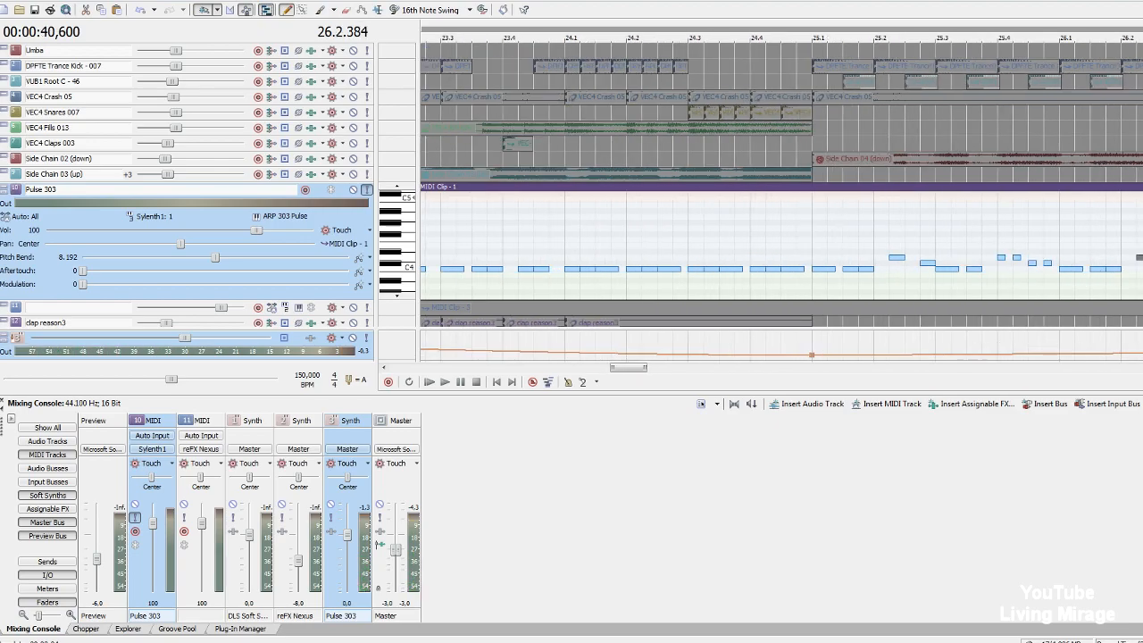
pyautogui.scroll(-2, 847, 344)
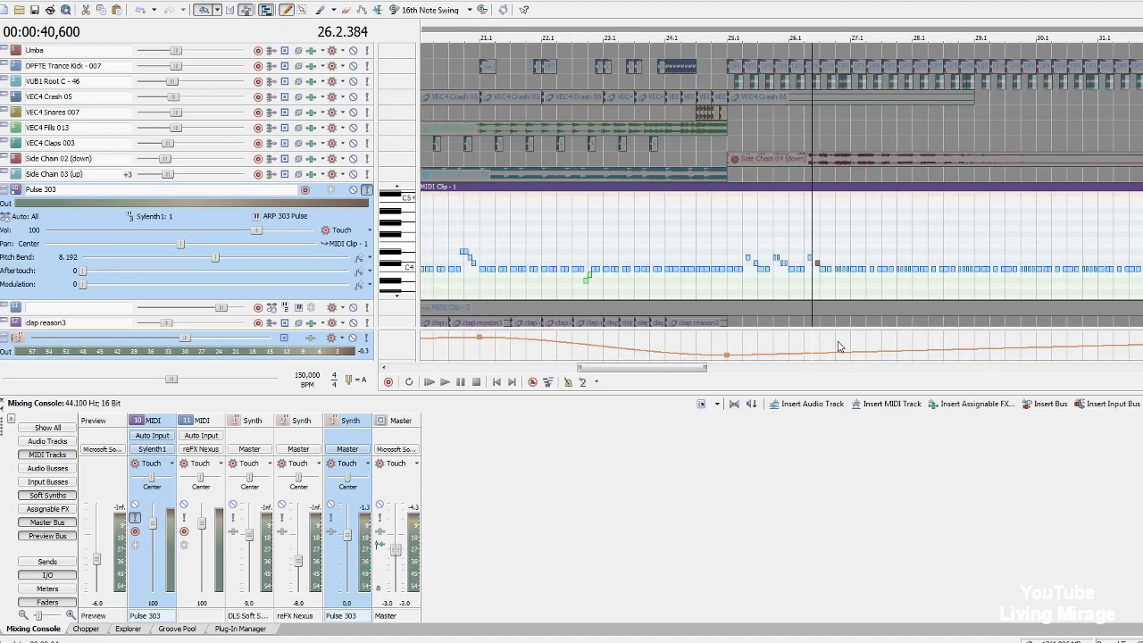
# Raise the short notes around beat 26.4 into a descending figure above the main line and play from 25.1.
pyautogui.scroll(3, 839, 347)
pyautogui.moveTo(838, 269); pyautogui.dragTo(837, 258)
pyautogui.click(818, 257)
pyautogui.moveTo(859, 269); pyautogui.dragTo(879, 265)
pyautogui.scroll(-1, 873, 279)
pyautogui.scroll(-3, 873, 279)
pyautogui.press('space')
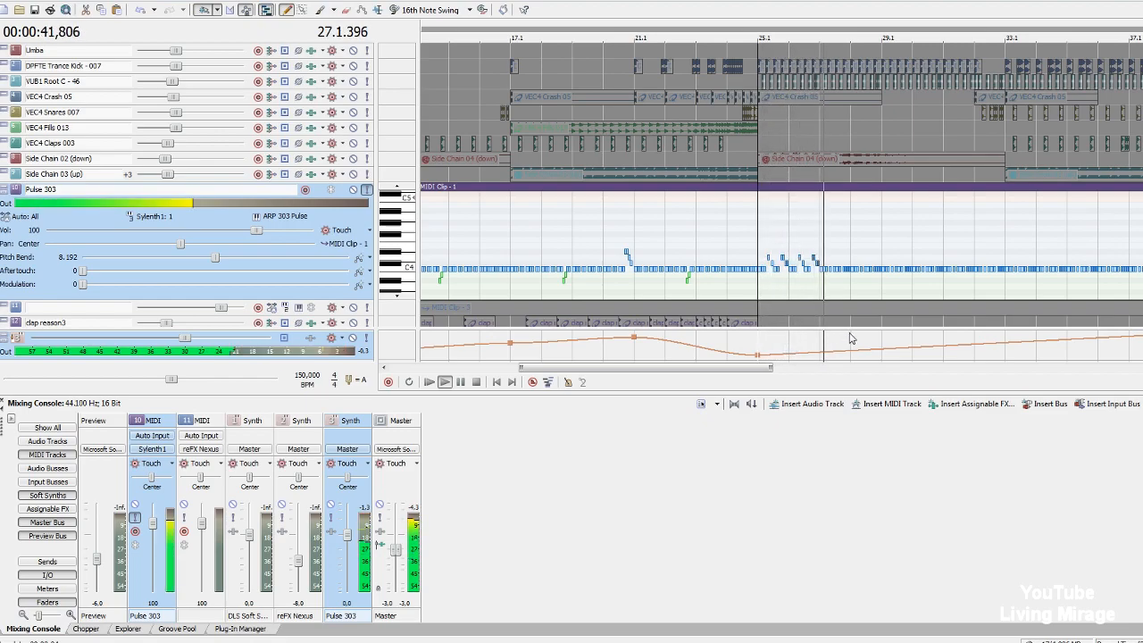
pyautogui.scroll(-1, 851, 339)
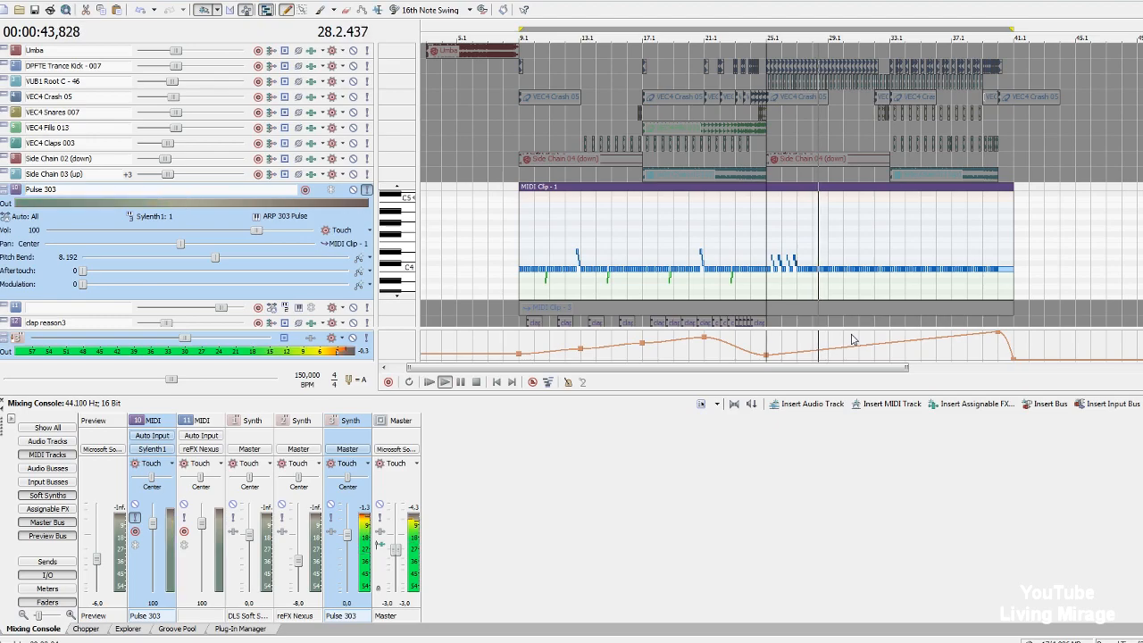
pyautogui.scroll(-1, 804, 337)
pyautogui.press('space')
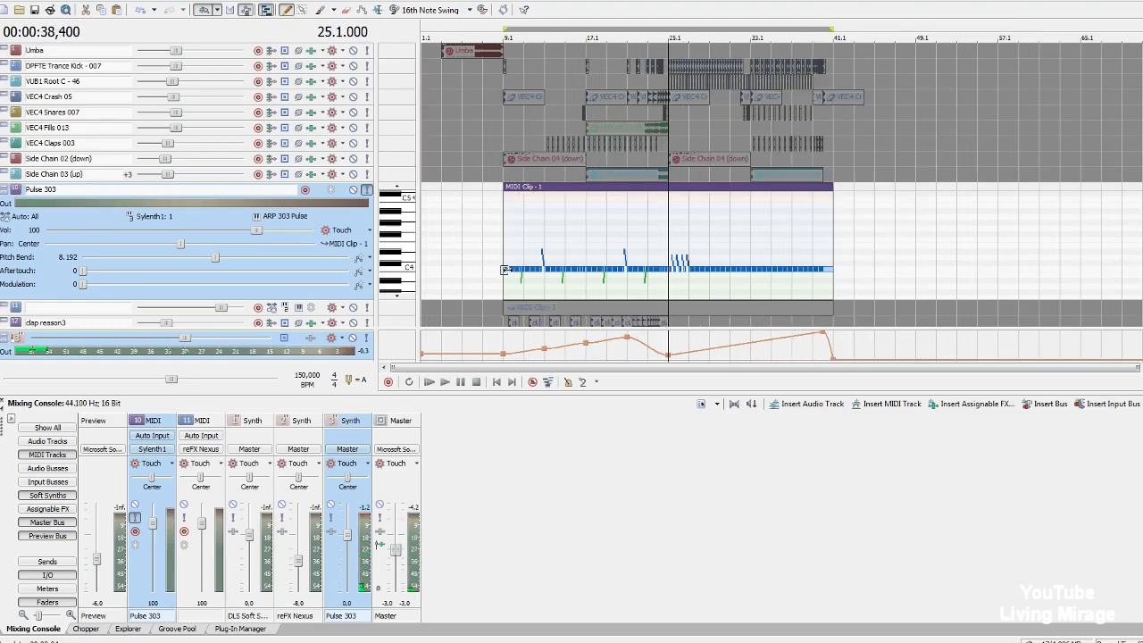
# Render the soloed melody from measure 9.1 to 41.1 to a new track, saving it as pulse 303b.wav in the pulse 303.wav folder.
pyautogui.click(379, 11)
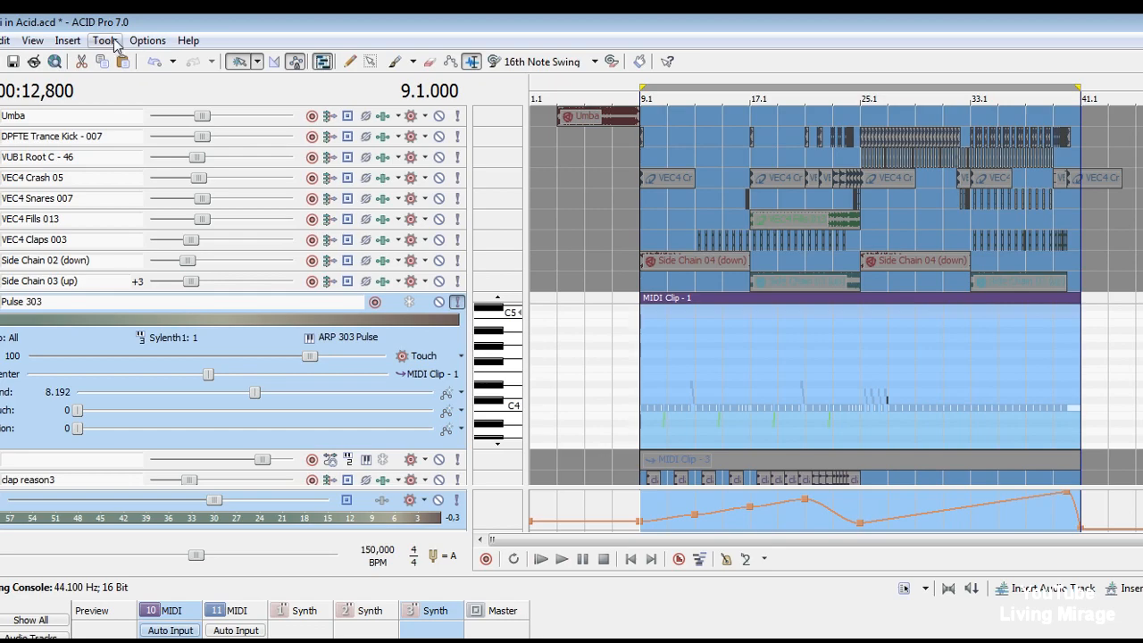
pyautogui.click(114, 43)
pyautogui.moveTo(135, 43)
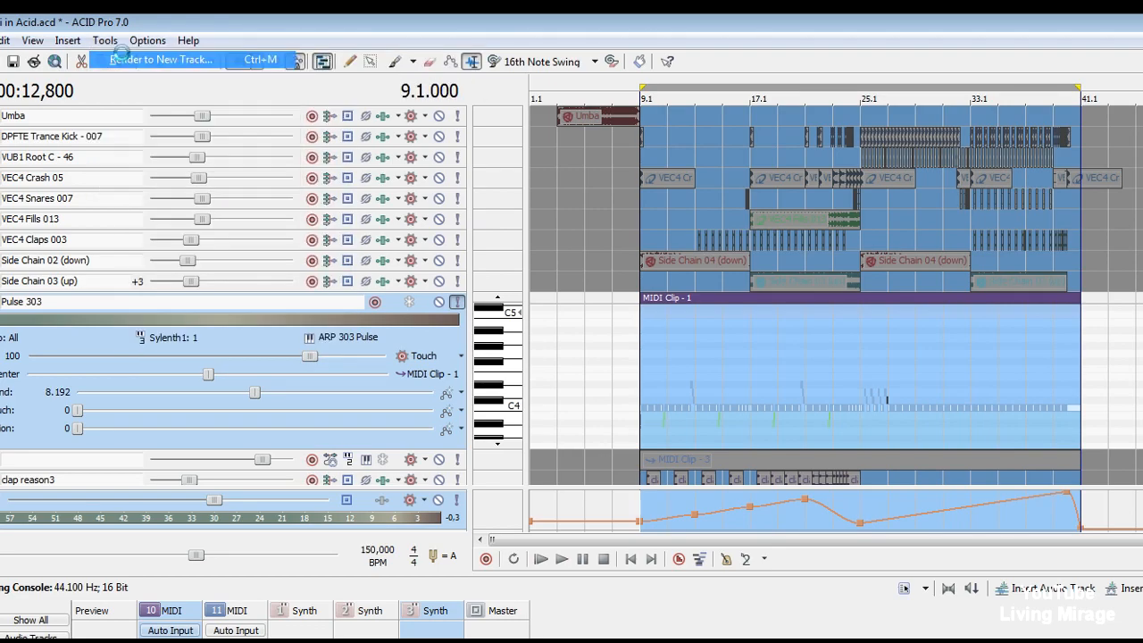
pyautogui.click(142, 58)
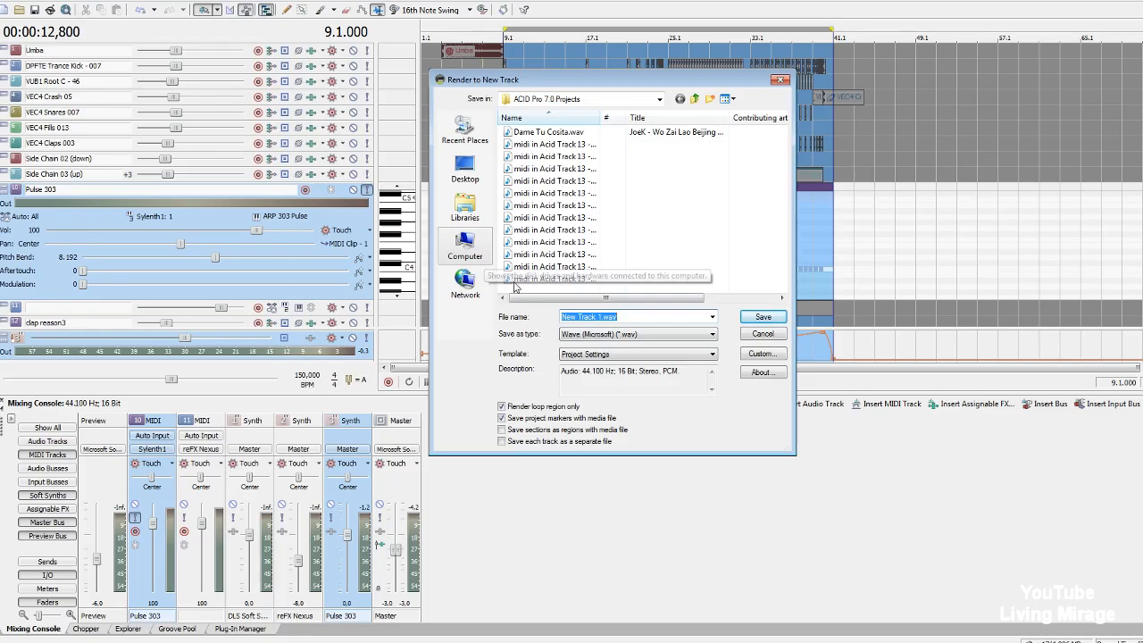
pyautogui.click(919, 471)
pyautogui.click(695, 335)
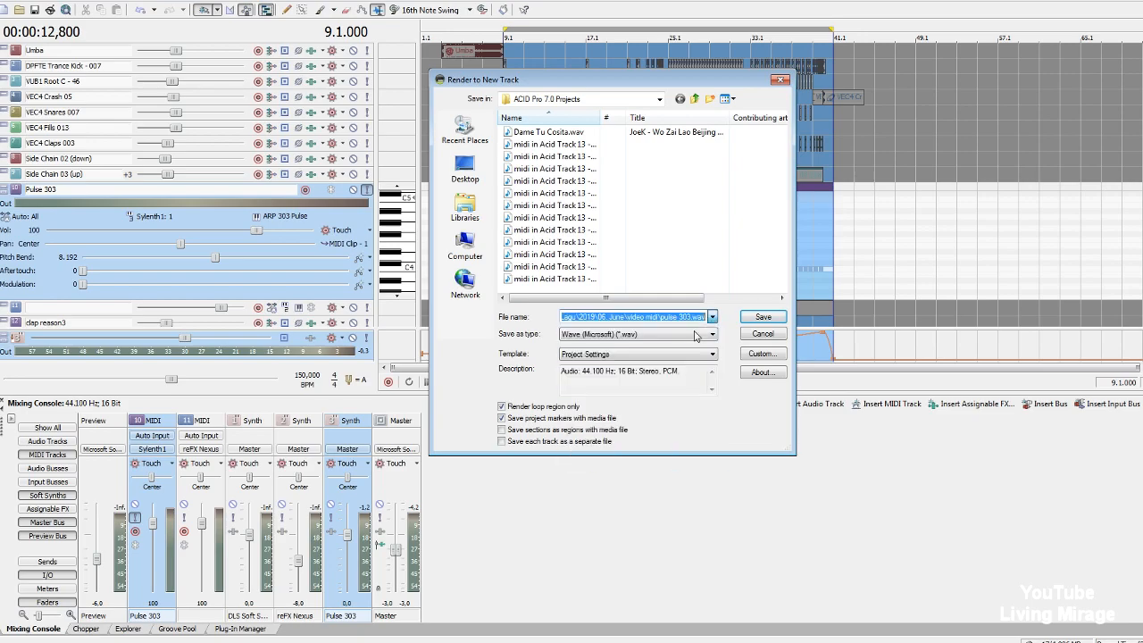
pyautogui.click(690, 317)
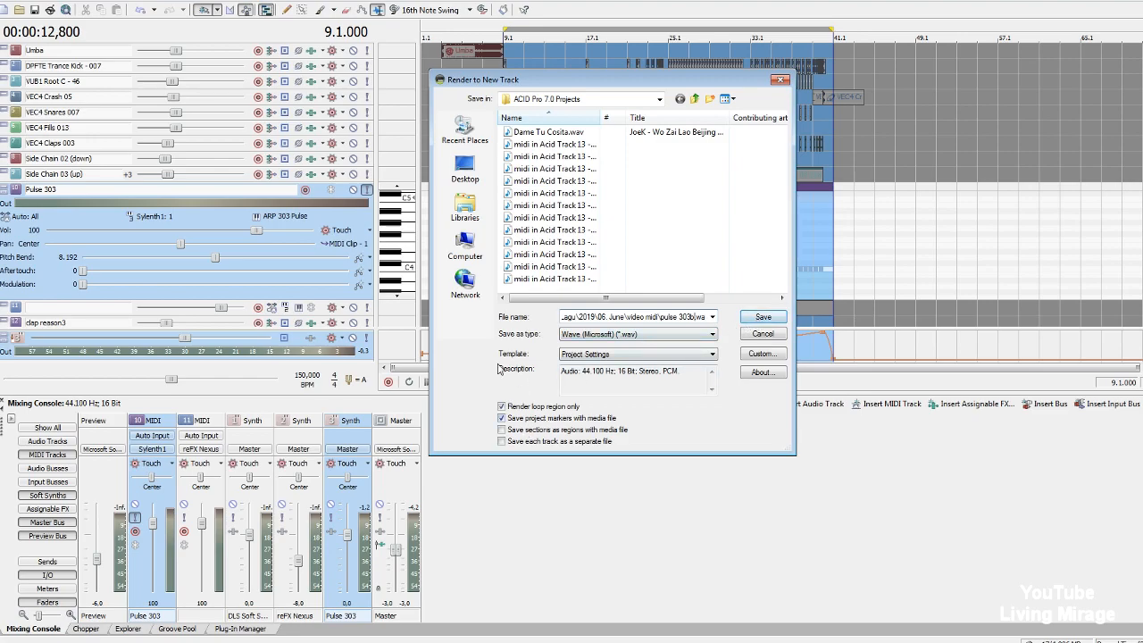
pyautogui.click(764, 318)
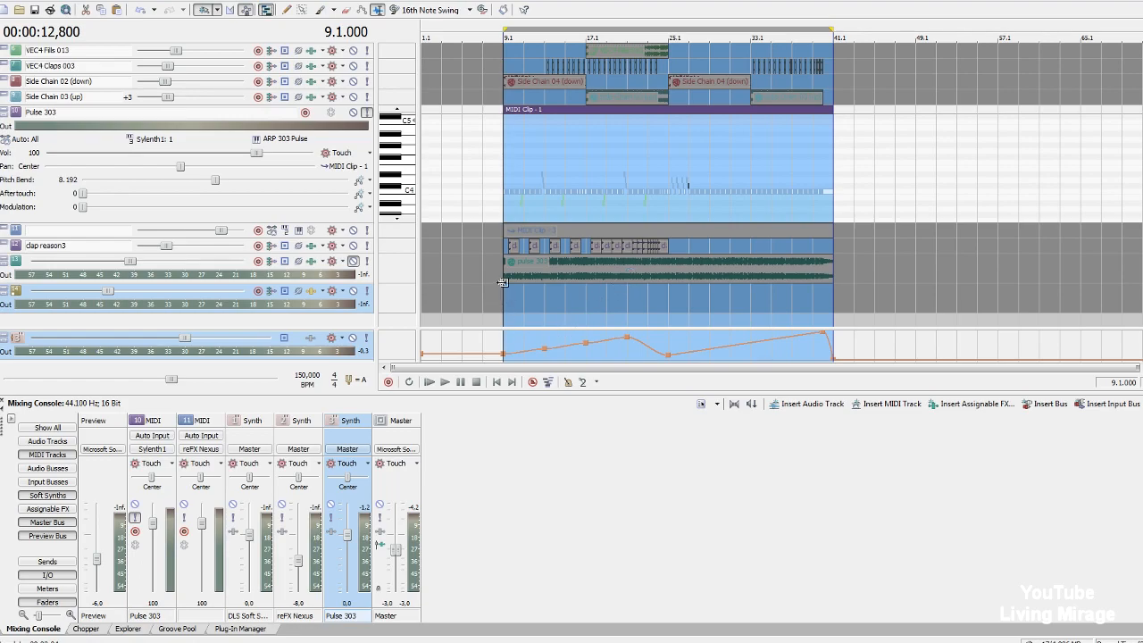
# Delete the old pulse 303 audio track and draw the pulse 303b event from 9.1 to 41.1.
pyautogui.click(511, 276)
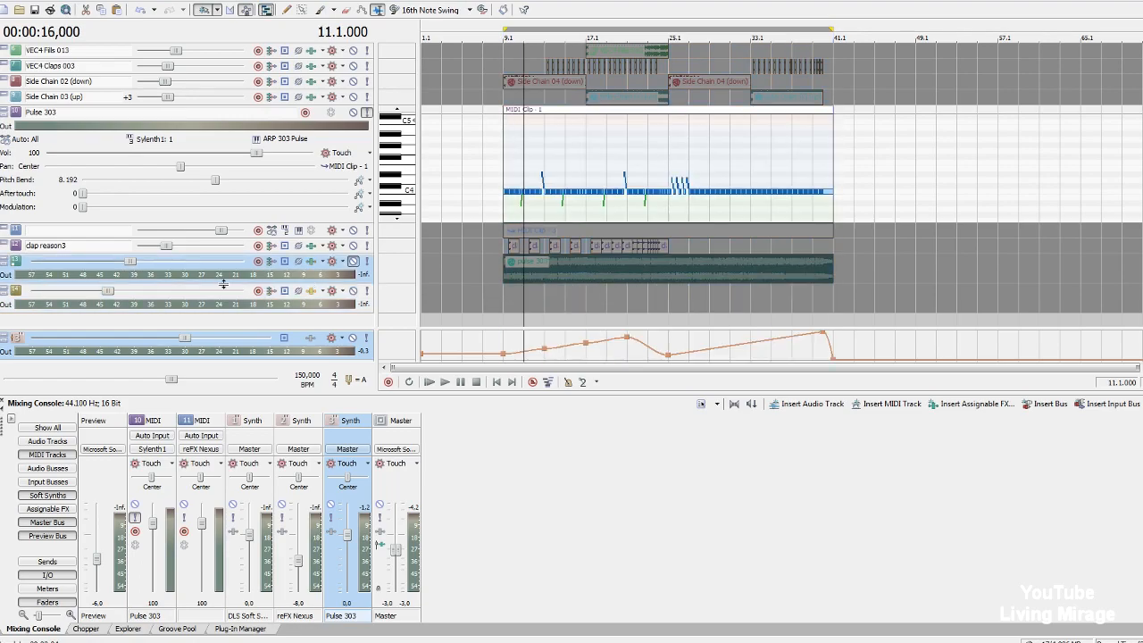
pyautogui.press('Delete')
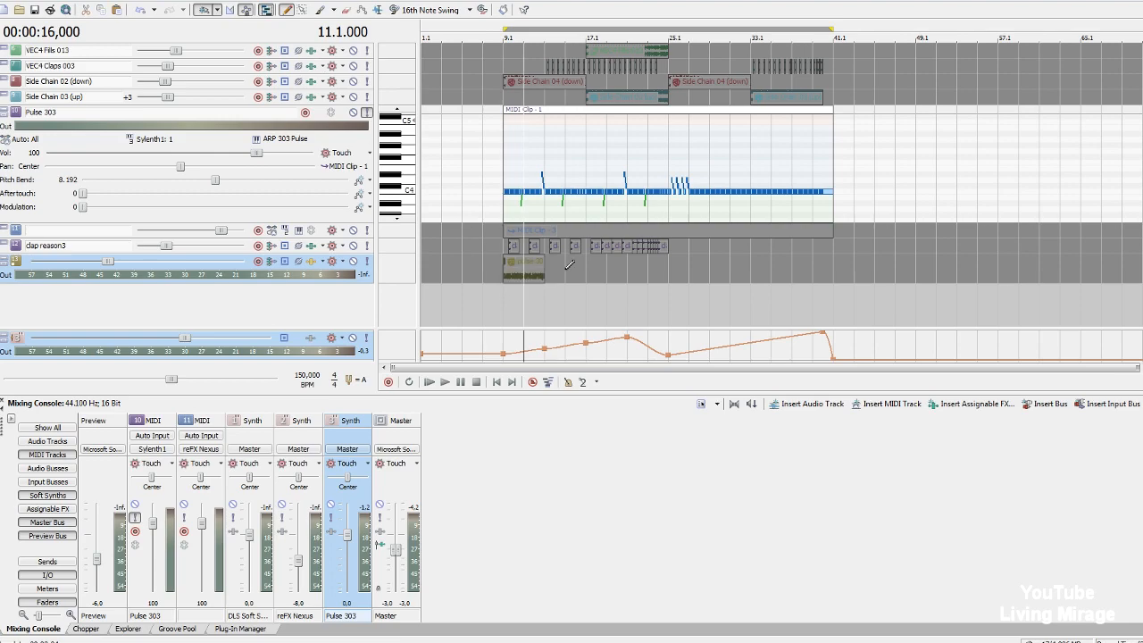
pyautogui.hotkey('ctrl', 'z')
# Unsolo and mute the Pulse 303 MIDI track, mute the unnamed MIDI track below it, and play from 9.1.
pyautogui.click(354, 114)
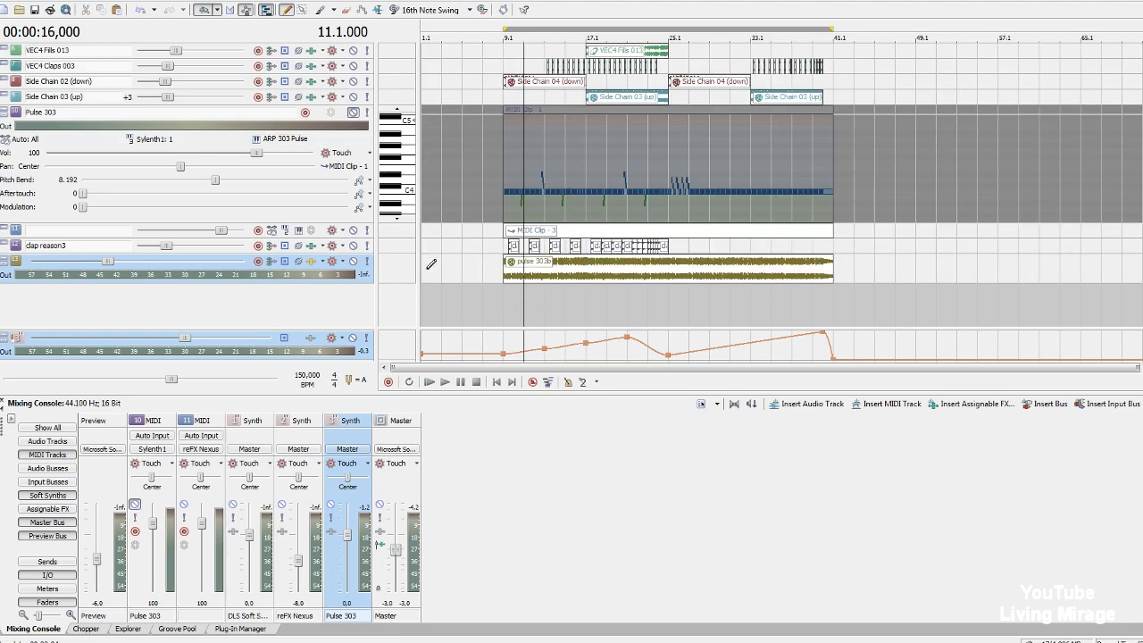
pyautogui.click(354, 230)
pyautogui.click(502, 349)
pyautogui.scroll(3, 684, 311)
pyautogui.press('space')
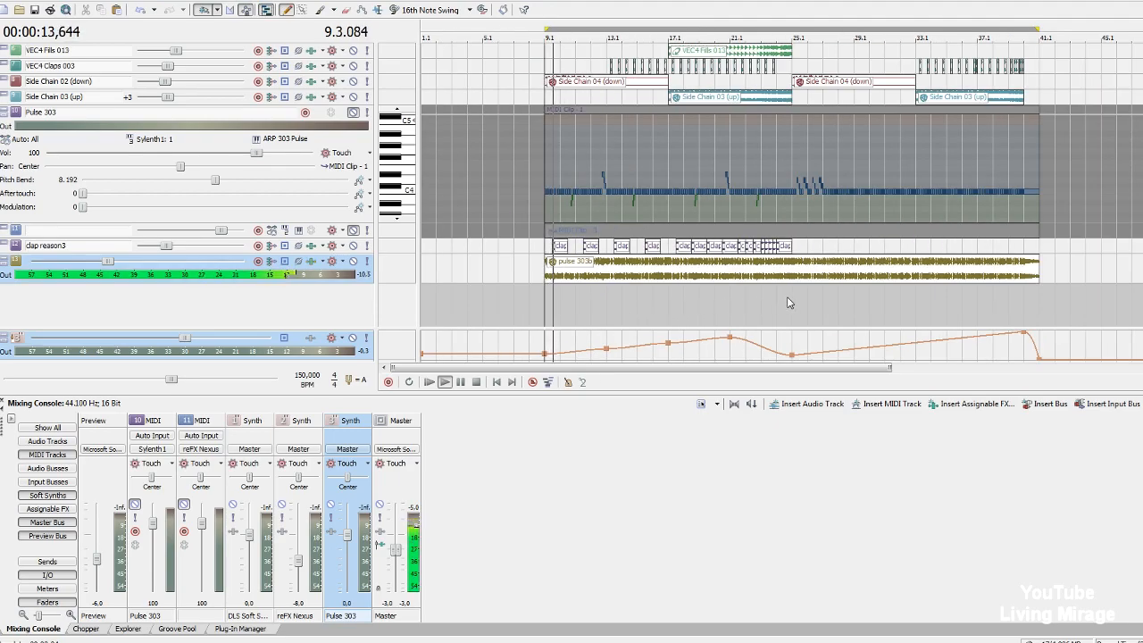
# Raise the pulse 303b track's volume while playing the arrangement around measure 25.1.
pyautogui.click(790, 298)
pyautogui.scroll(-2, 787, 304)
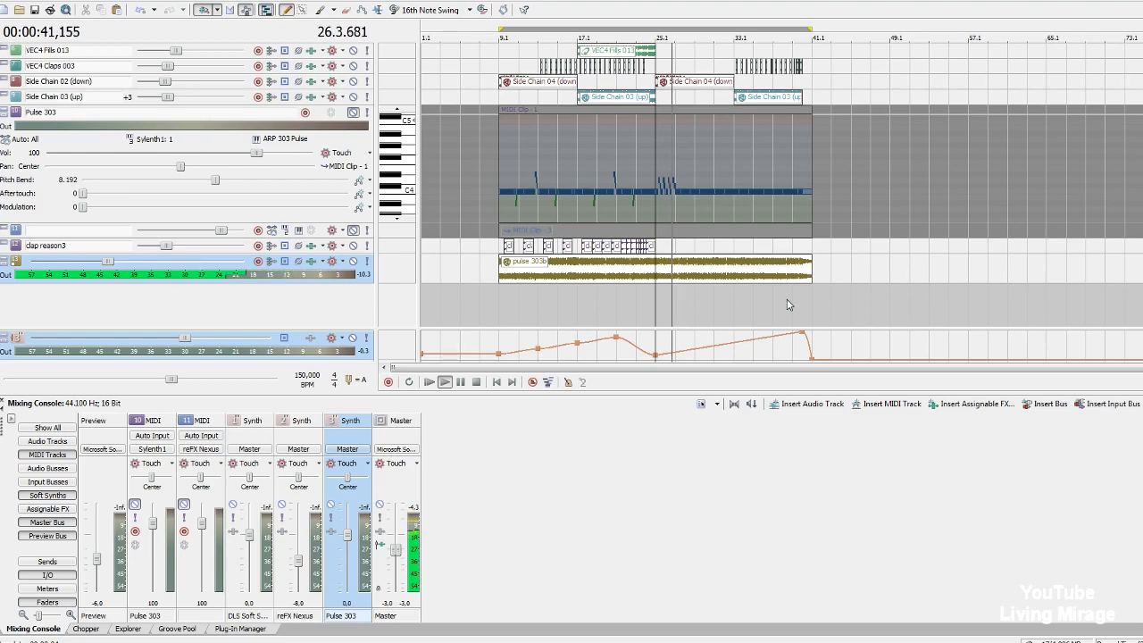
pyautogui.scroll(2, 184, 265)
pyautogui.scroll(6, 184, 266)
pyautogui.click(633, 312)
pyautogui.scroll(5, 213, 274)
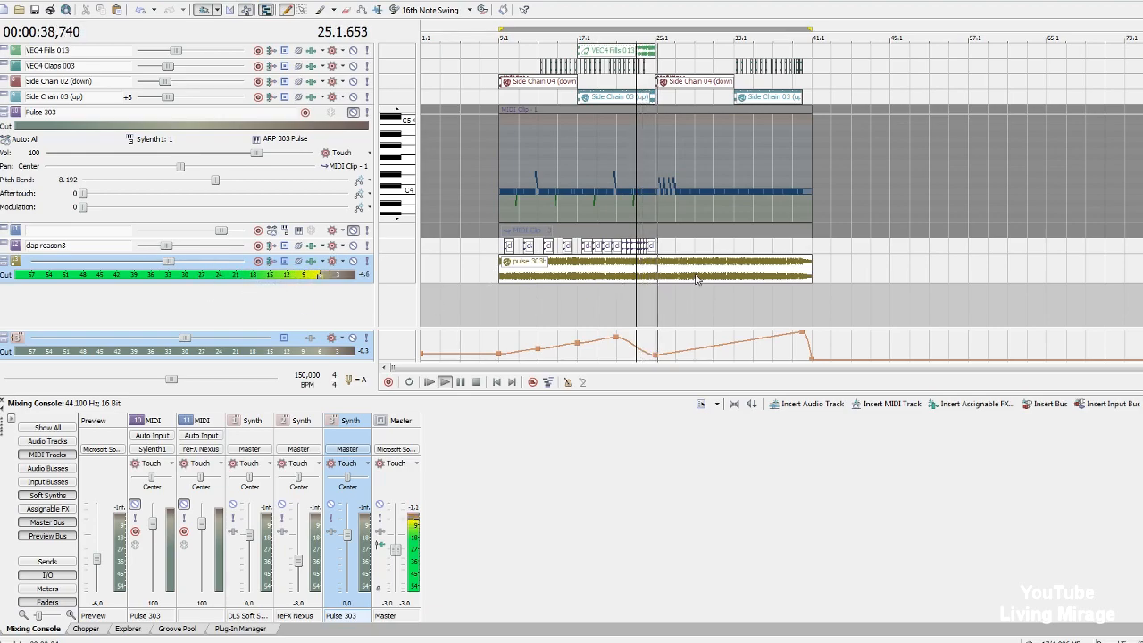
# Play the full mix from measure 29.1 to check the pulse 303b level, and stop playback.
pyautogui.click(689, 338)
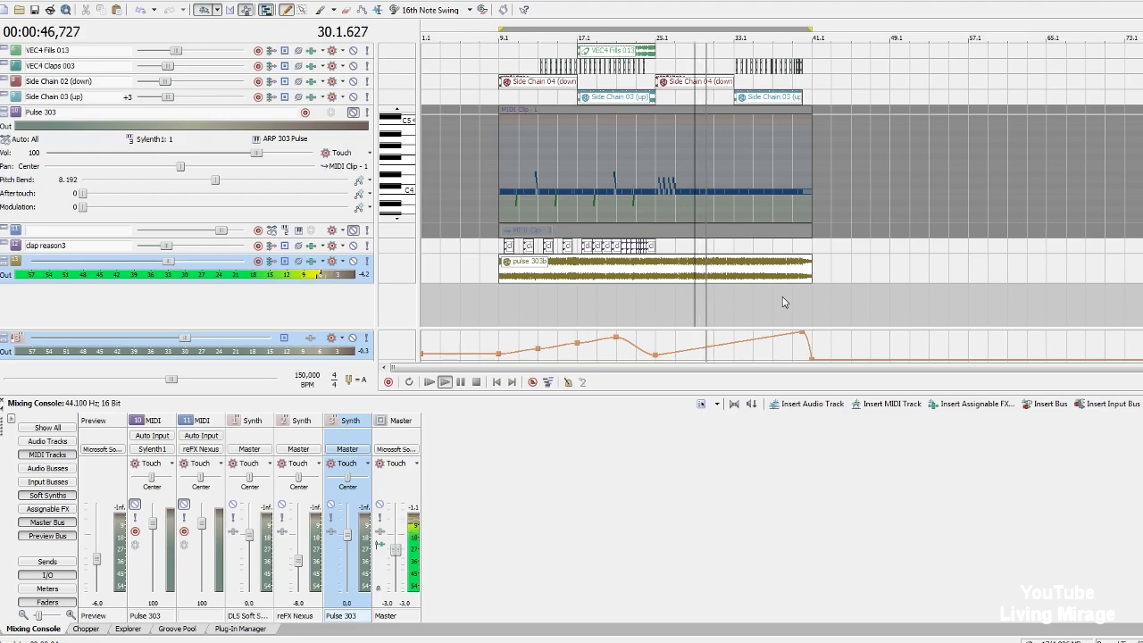
pyautogui.scroll(3, 782, 302)
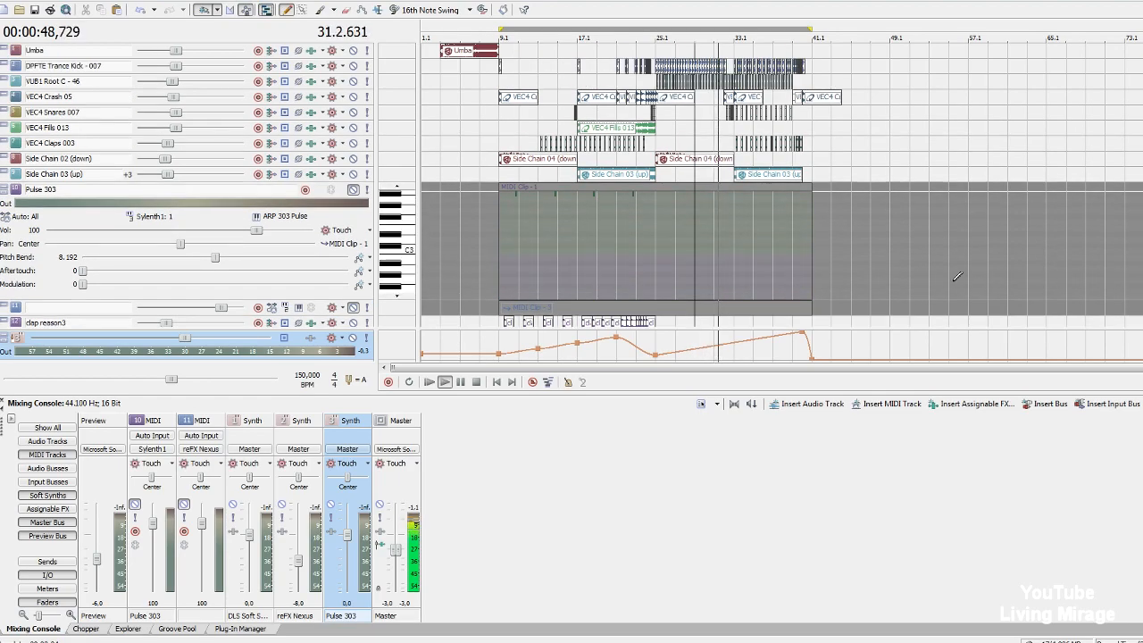
pyautogui.scroll(-4, 957, 277)
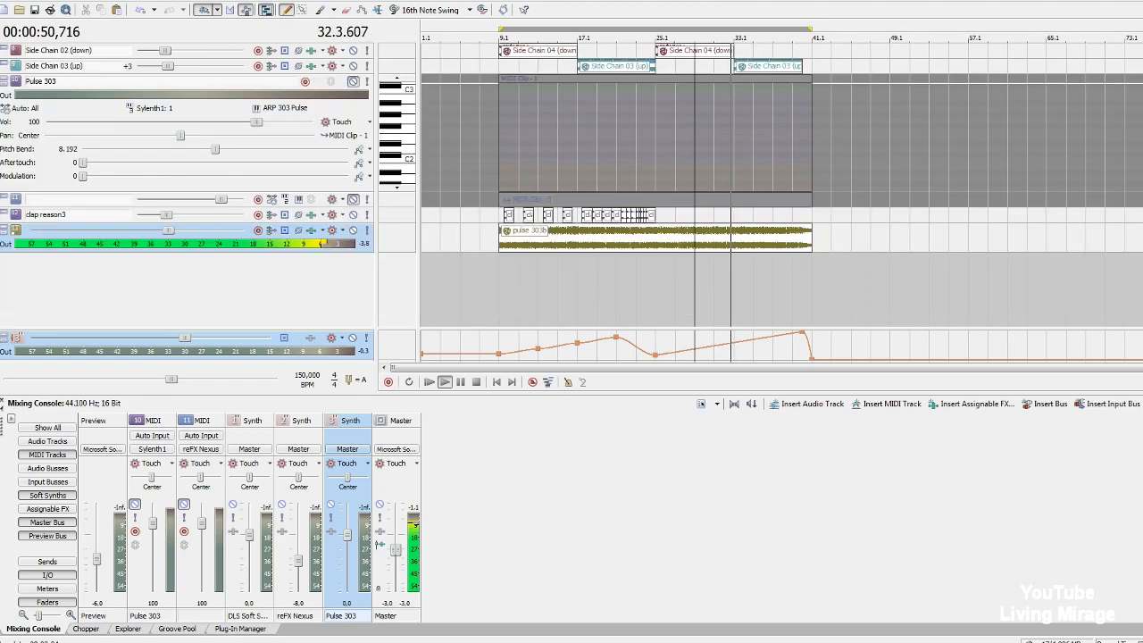
pyautogui.scroll(-1, 719, 275)
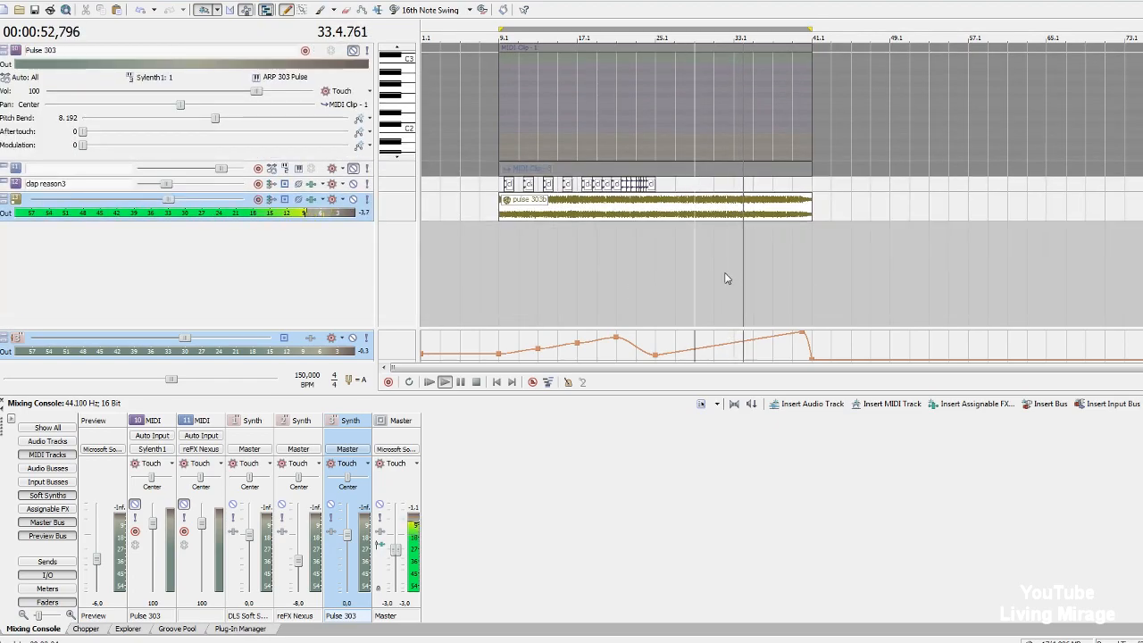
pyautogui.press('space')
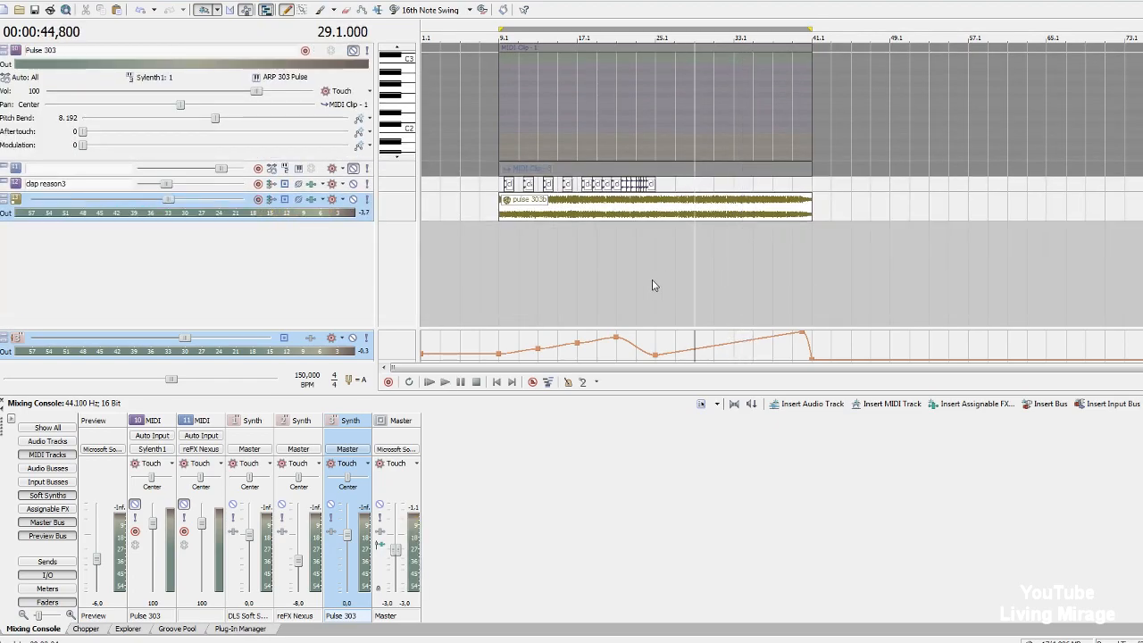
# Place the cursor at measure 3.1 and minimize all track heights so the whole arrangement shows.
pyautogui.click(444, 255)
pyautogui.scroll(5, 493, 261)
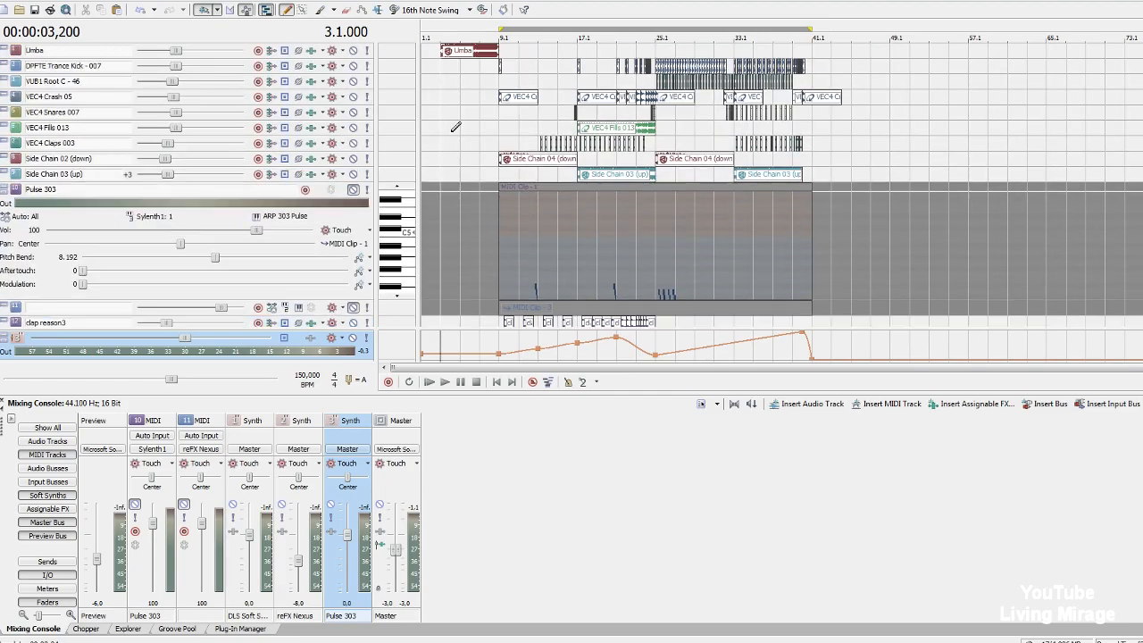
pyautogui.click(451, 141)
pyautogui.scroll(3, 452, 141)
pyautogui.press('`')
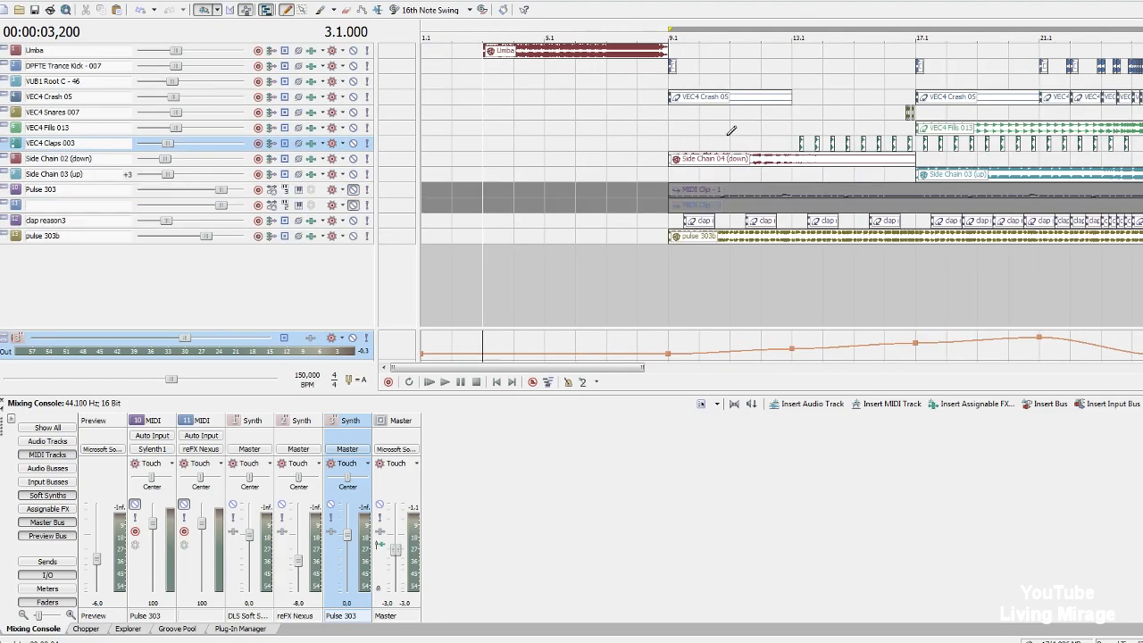
pyautogui.scroll(-3, 732, 129)
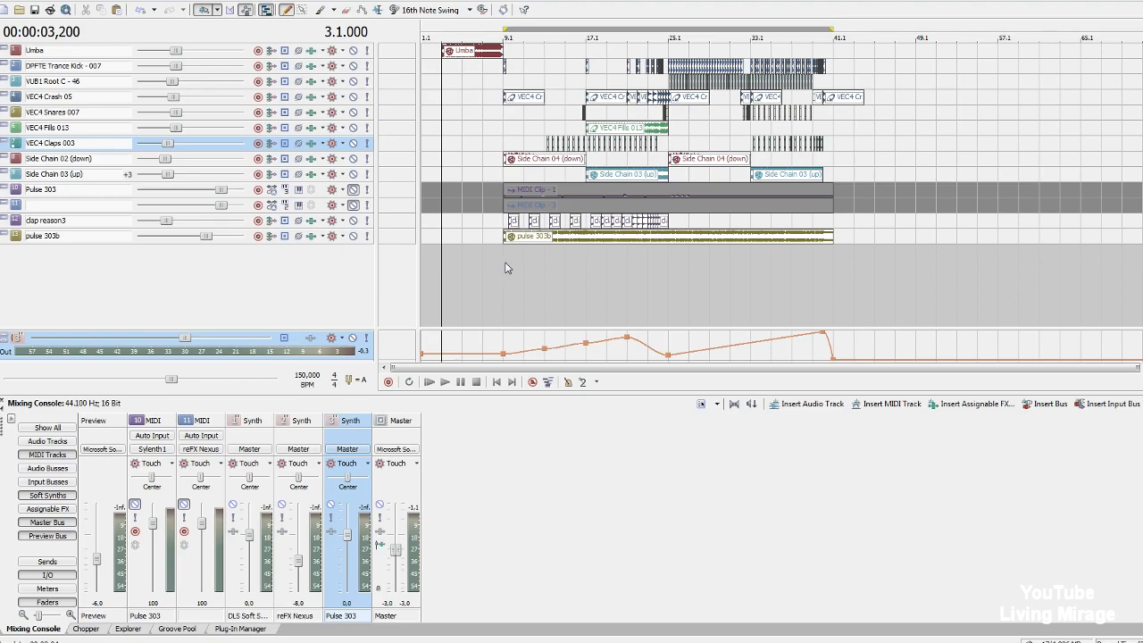
# Add the SoundShifter Pitch Stereo plug-in from Favorites to the pulse 303b track's effects chain, after Track EQ.
pyautogui.click(509, 239)
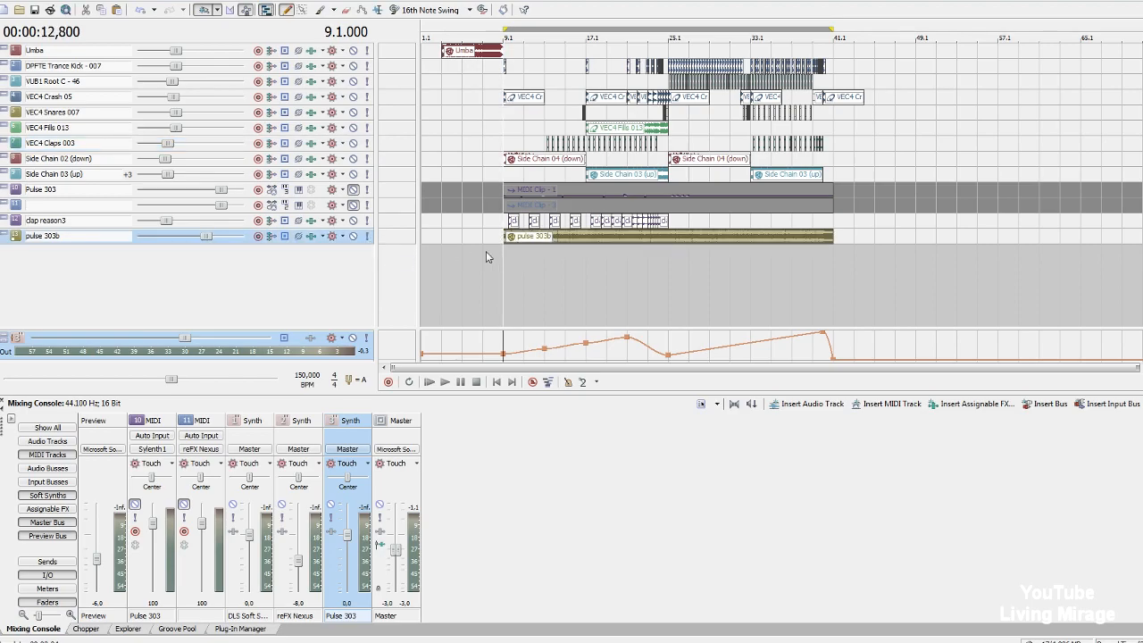
pyautogui.click(367, 236)
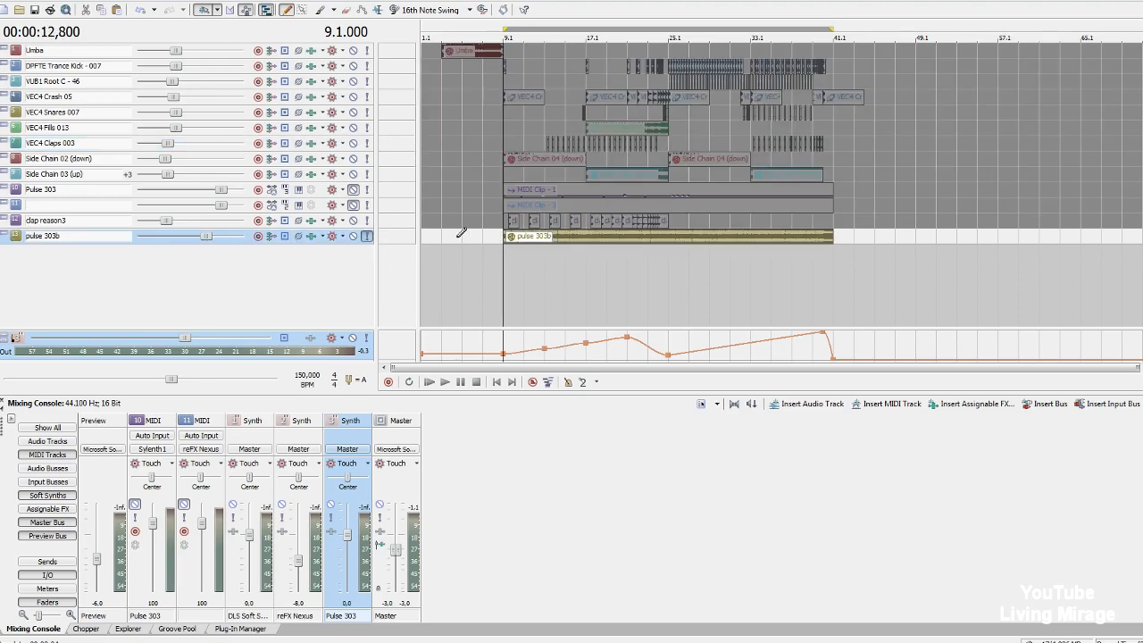
pyautogui.click(366, 237)
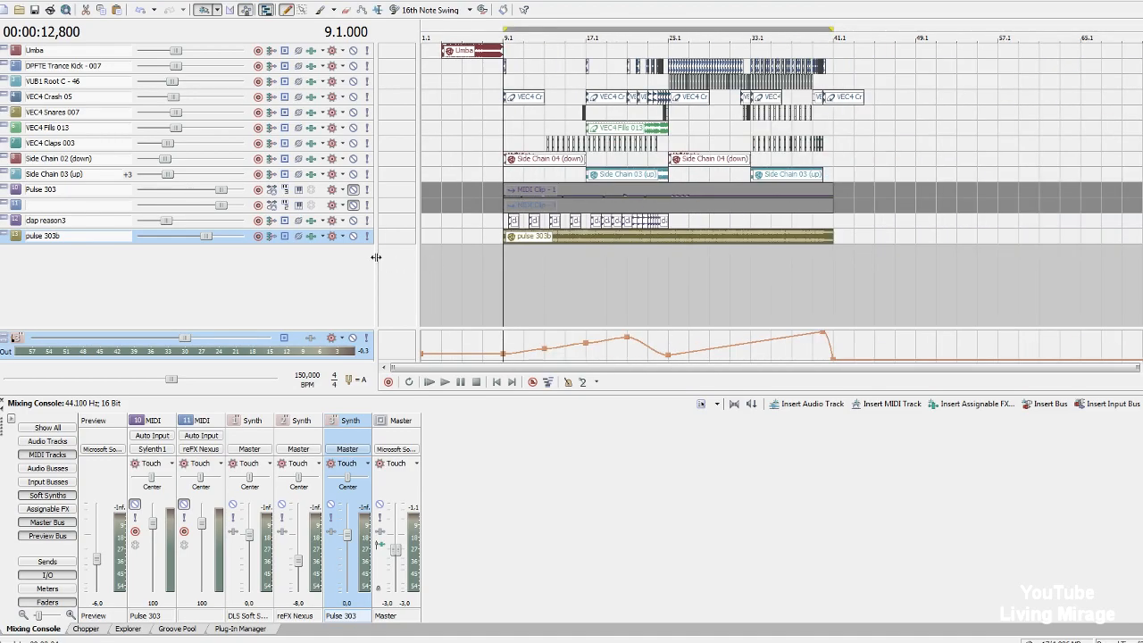
pyautogui.click(312, 237)
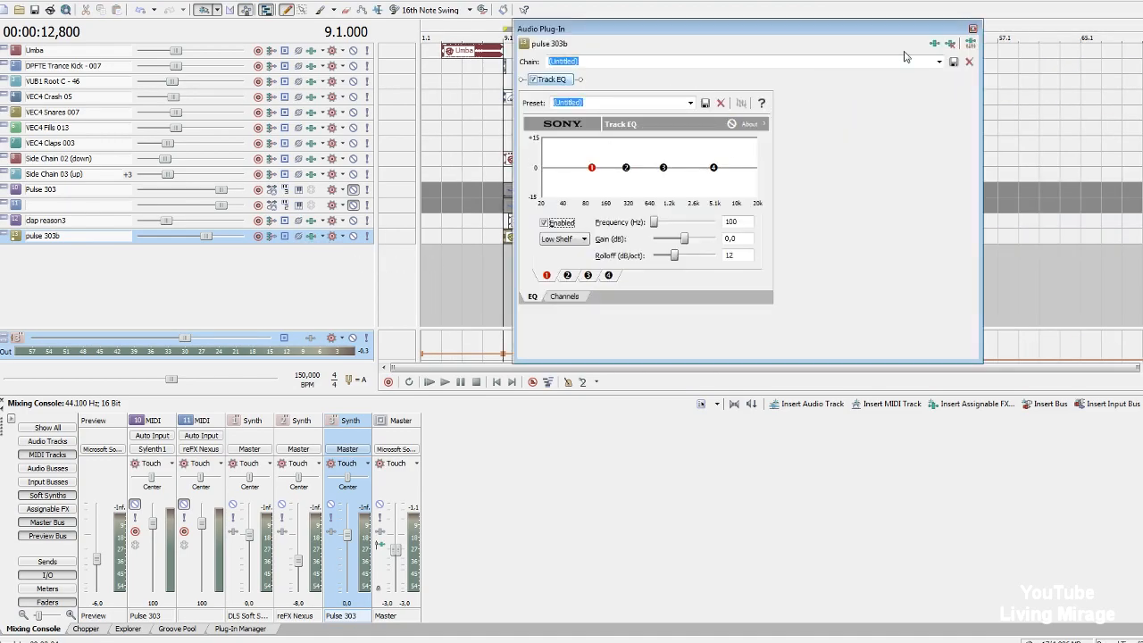
pyautogui.click(935, 44)
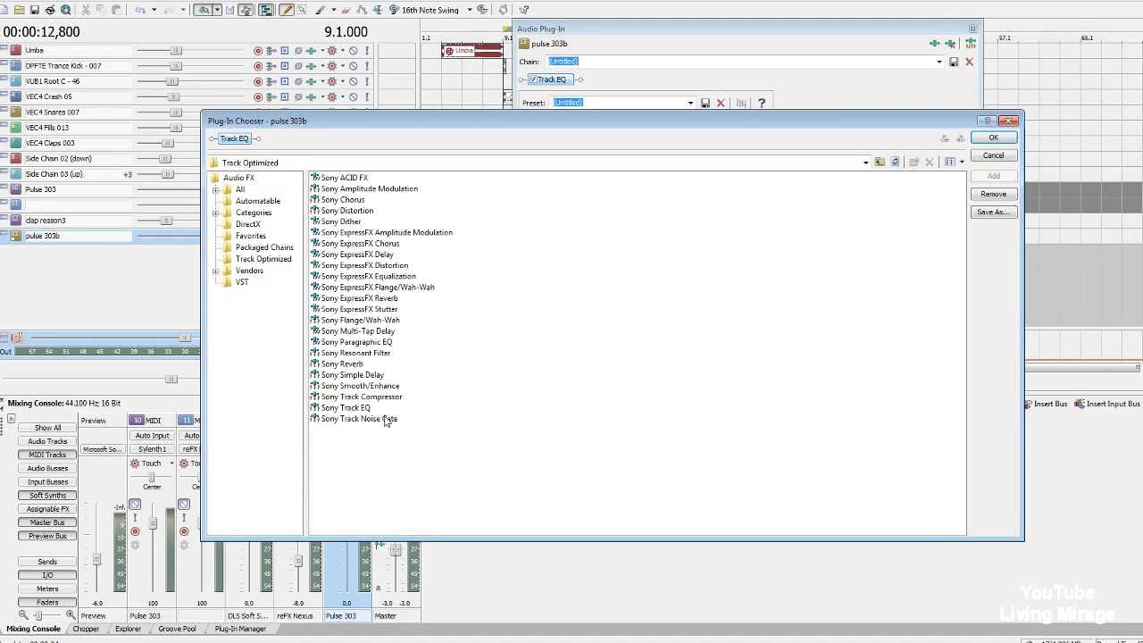
pyautogui.click(251, 235)
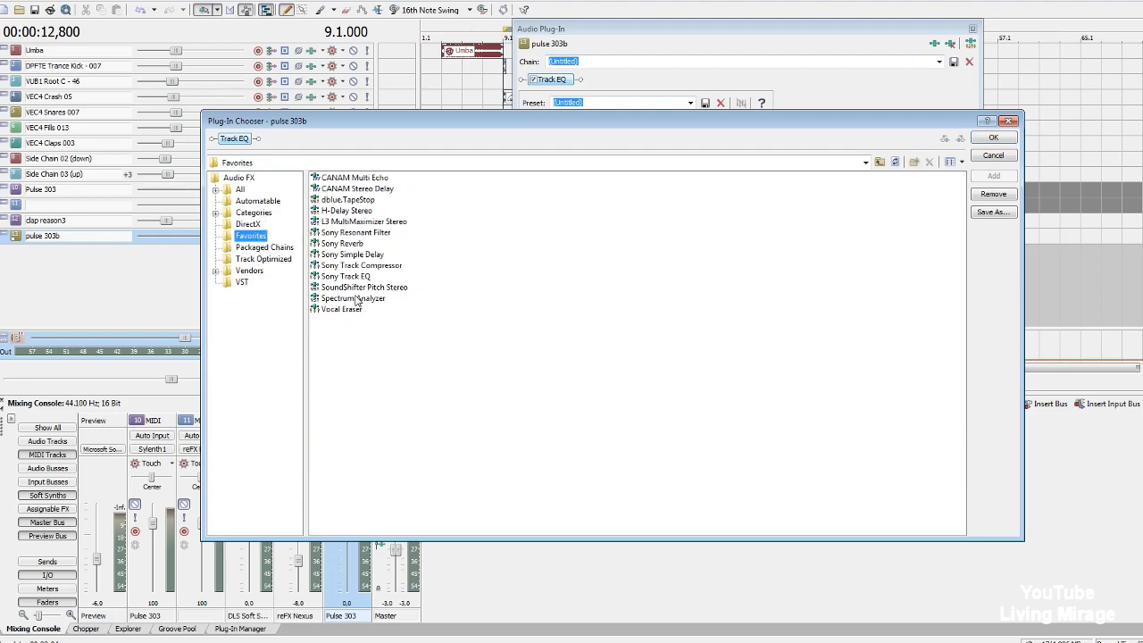
pyautogui.click(363, 288)
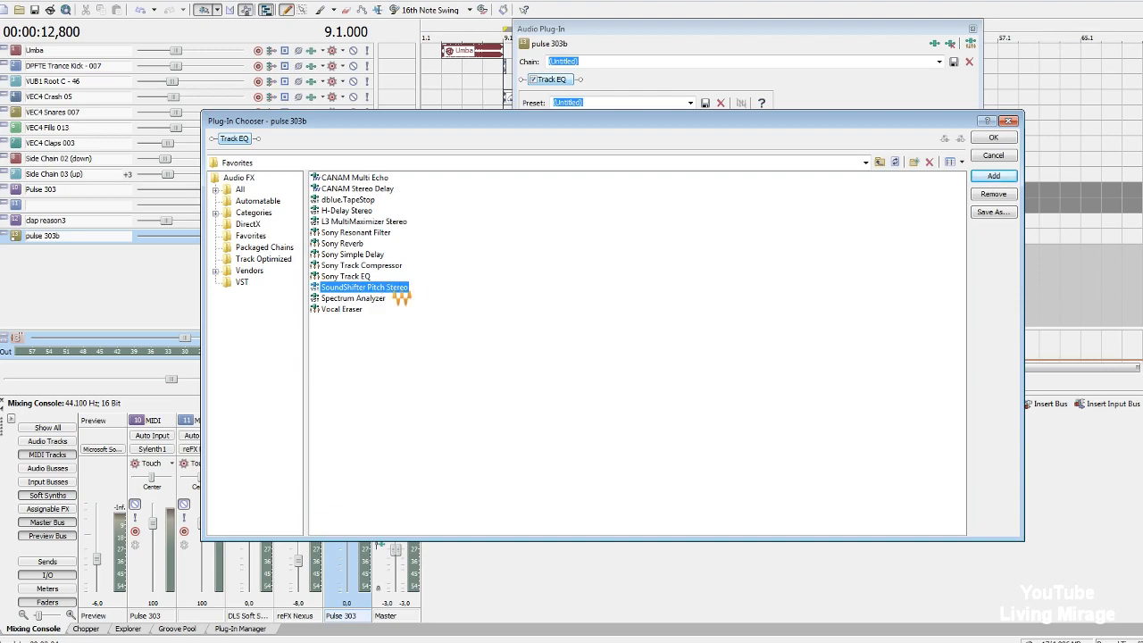
pyautogui.doubleClick(393, 288)
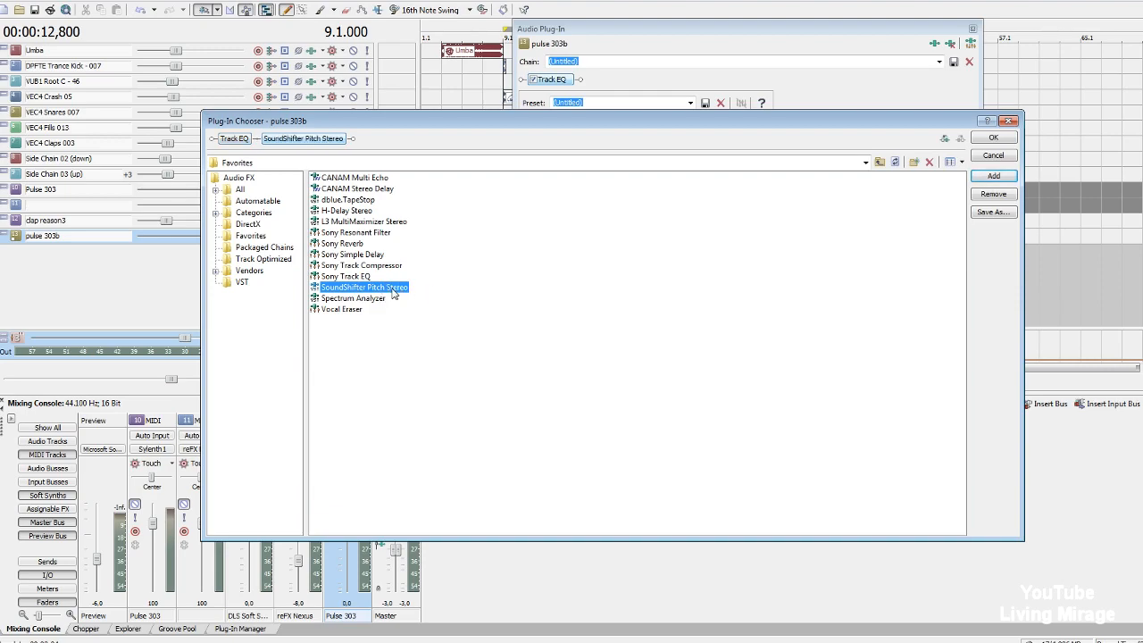
pyautogui.click(1011, 138)
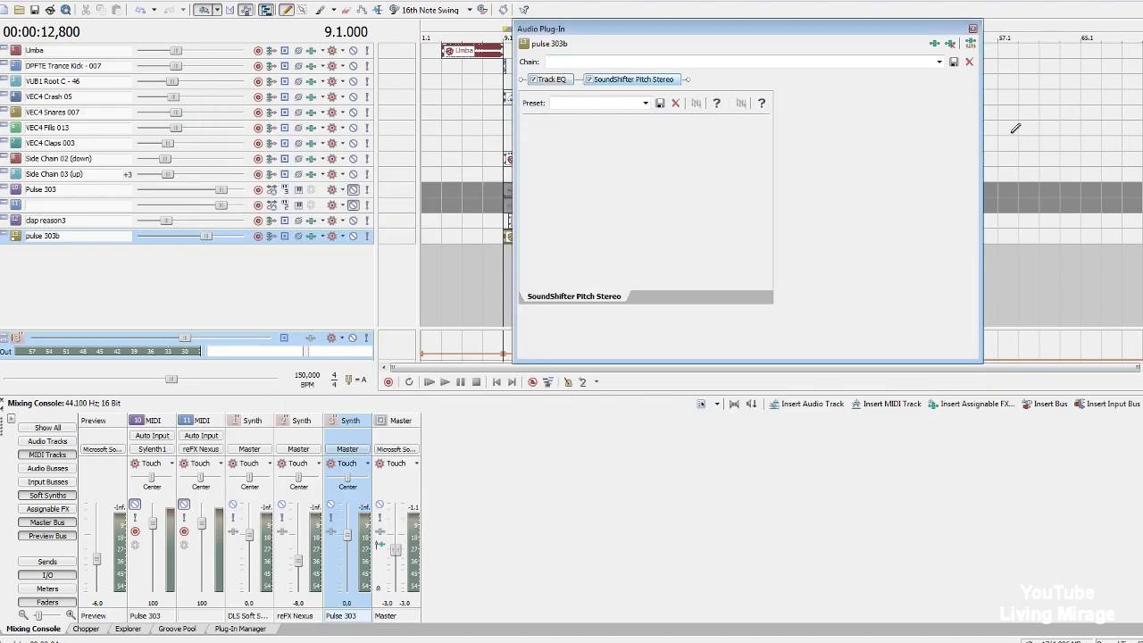
# Enable envelope automation of SoundShifter Pitch Stereo's Pitch parameter on the pulse 303b track, and close the plug-in window.
pyautogui.click(970, 44)
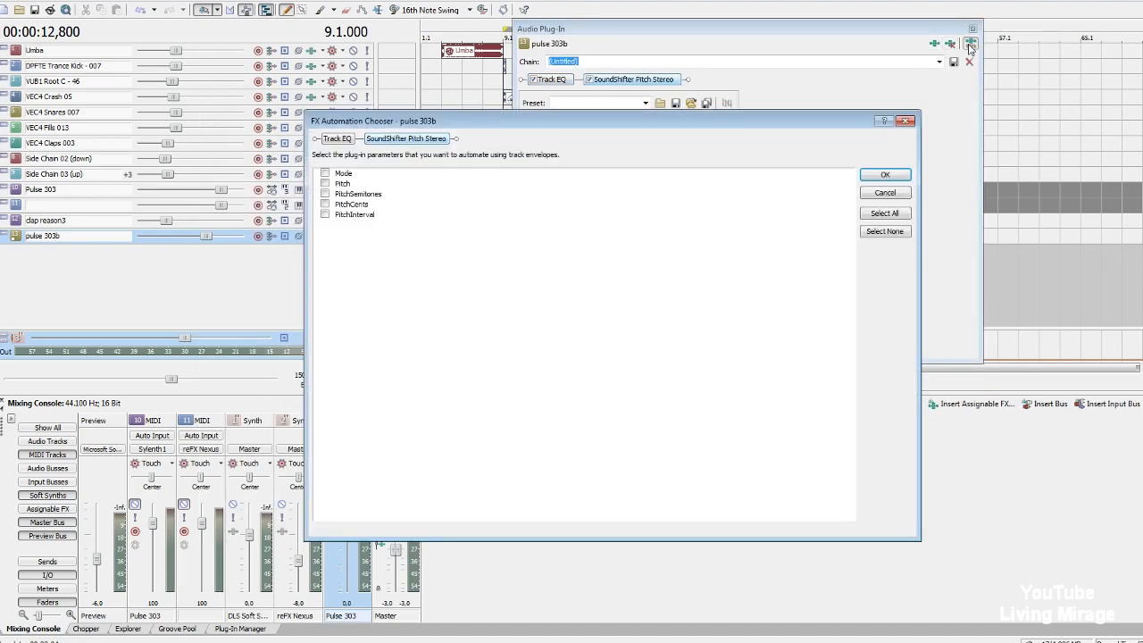
pyautogui.click(325, 184)
pyautogui.click(885, 175)
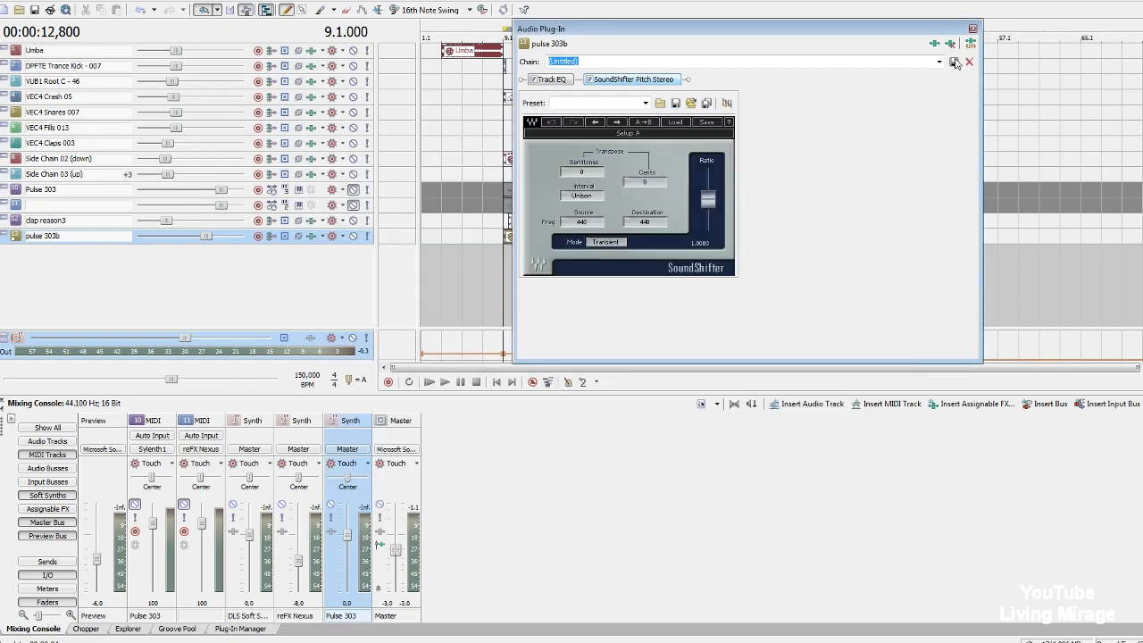
pyautogui.click(972, 30)
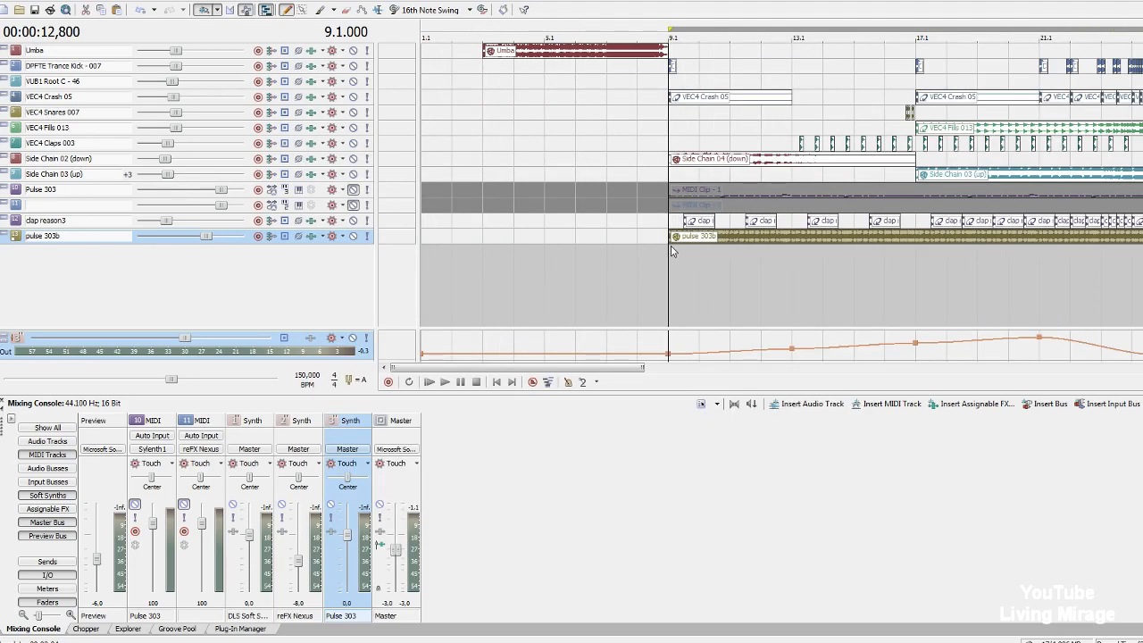
# Enlarge the pulse 303b track and make its pitch envelope climb from 9.1 to 100% at 25.1.
pyautogui.moveTo(347, 259); pyautogui.dragTo(347, 301)
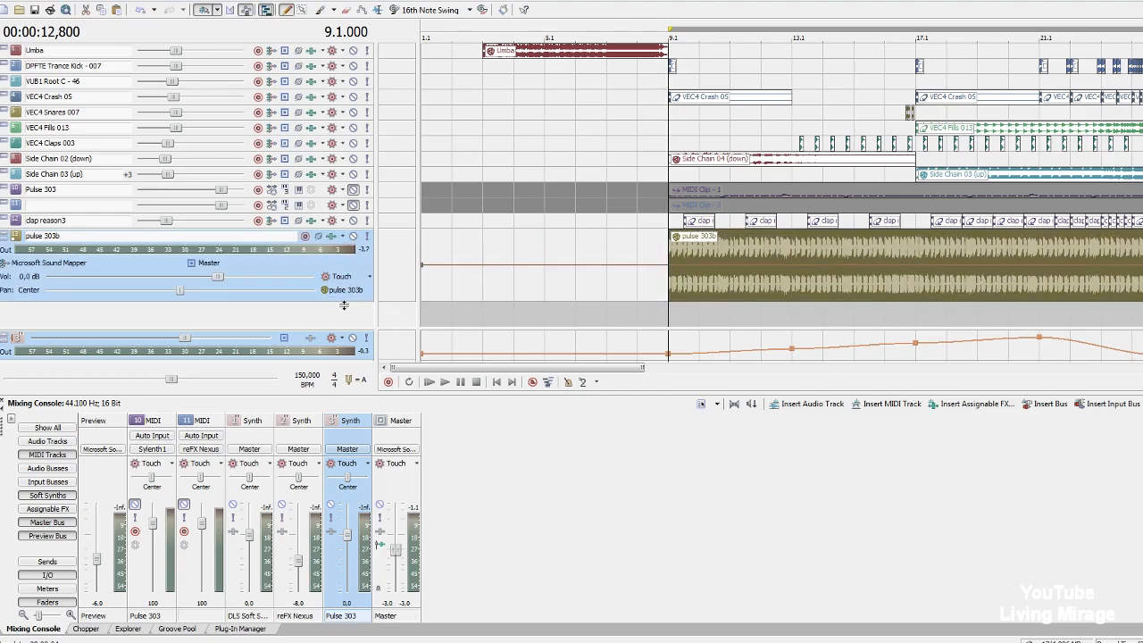
pyautogui.scroll(-3, 687, 288)
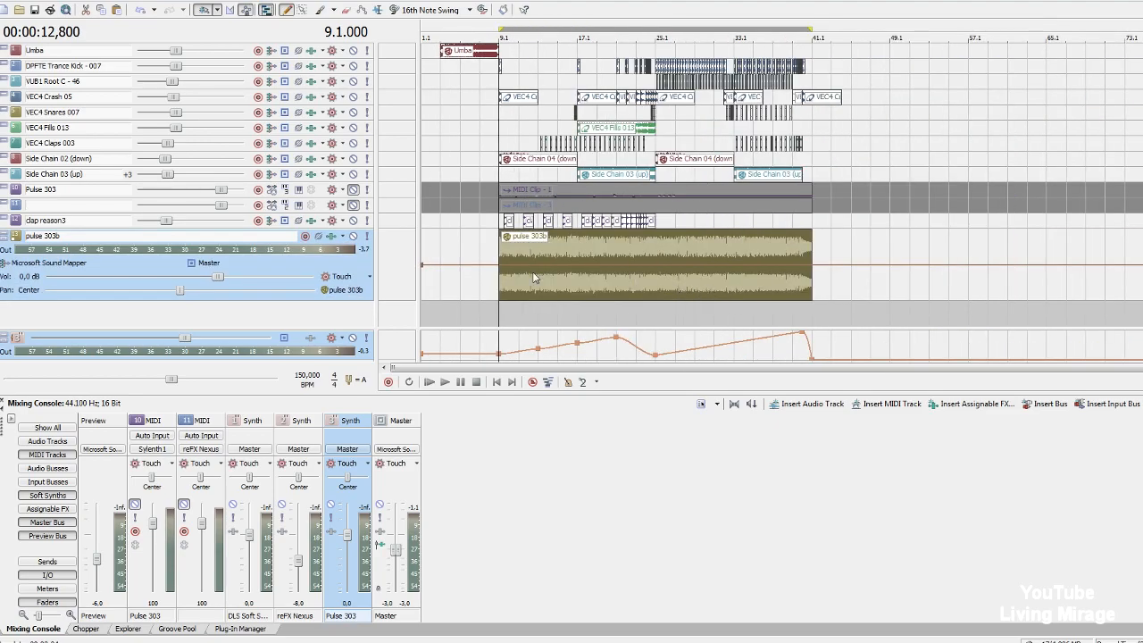
pyautogui.scroll(3, 534, 279)
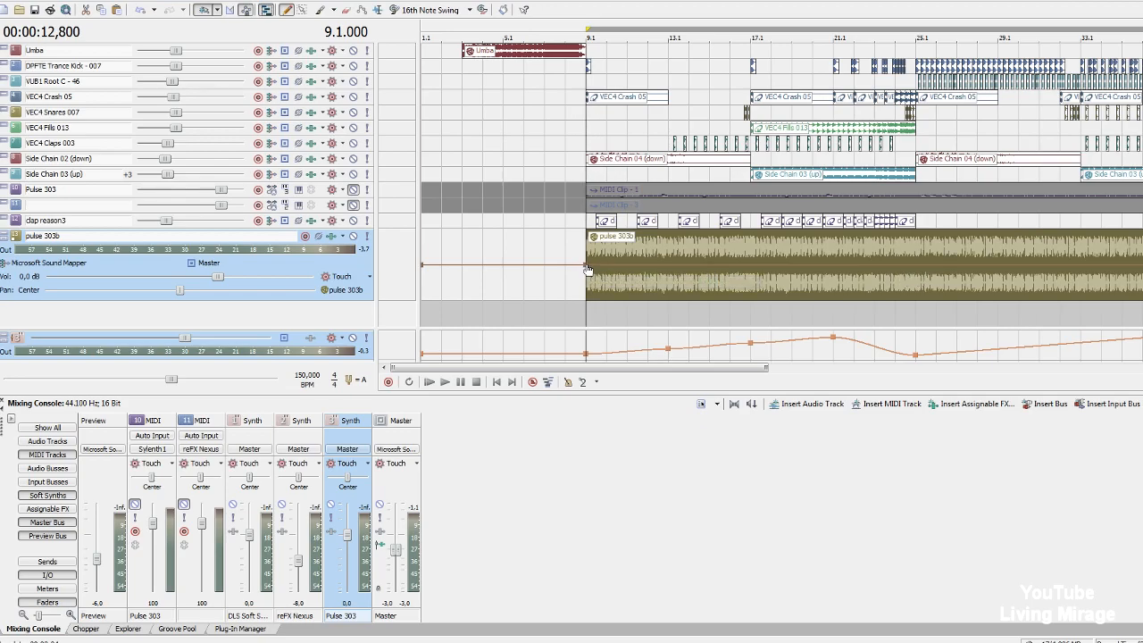
pyautogui.moveTo(918, 264); pyautogui.dragTo(919, 234)
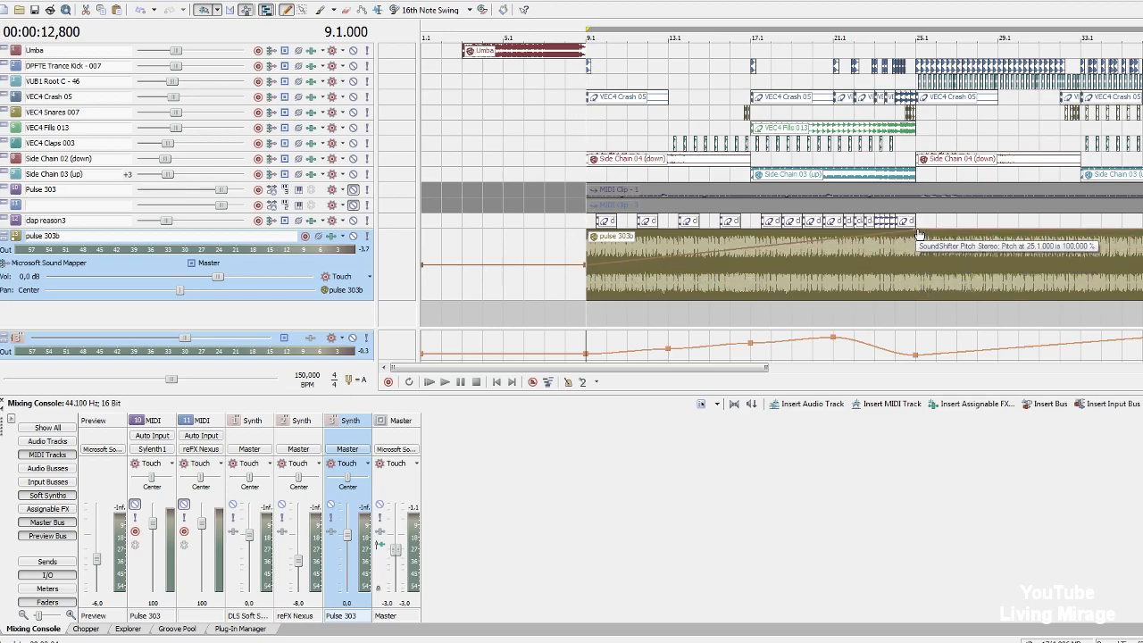
# While playing from 9.1, drop the pitch envelope to its middle level at 25.1 and make it climb to the maximum shortly before 41.1.
pyautogui.press('space')
pyautogui.scroll(-2, 741, 310)
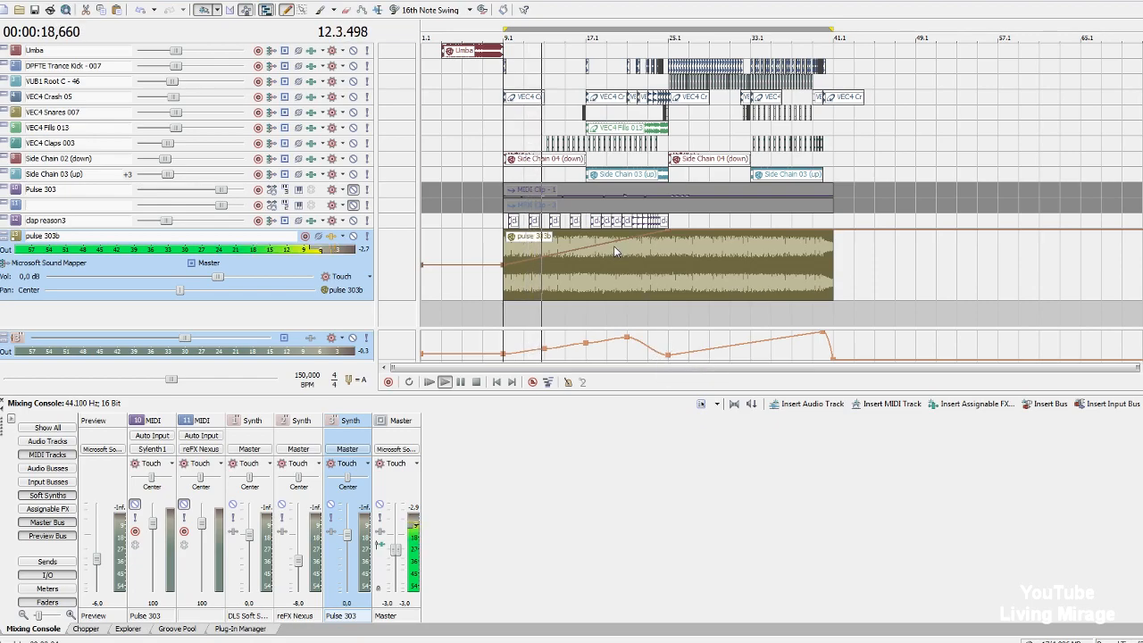
pyautogui.moveTo(672, 237); pyautogui.dragTo(668, 300)
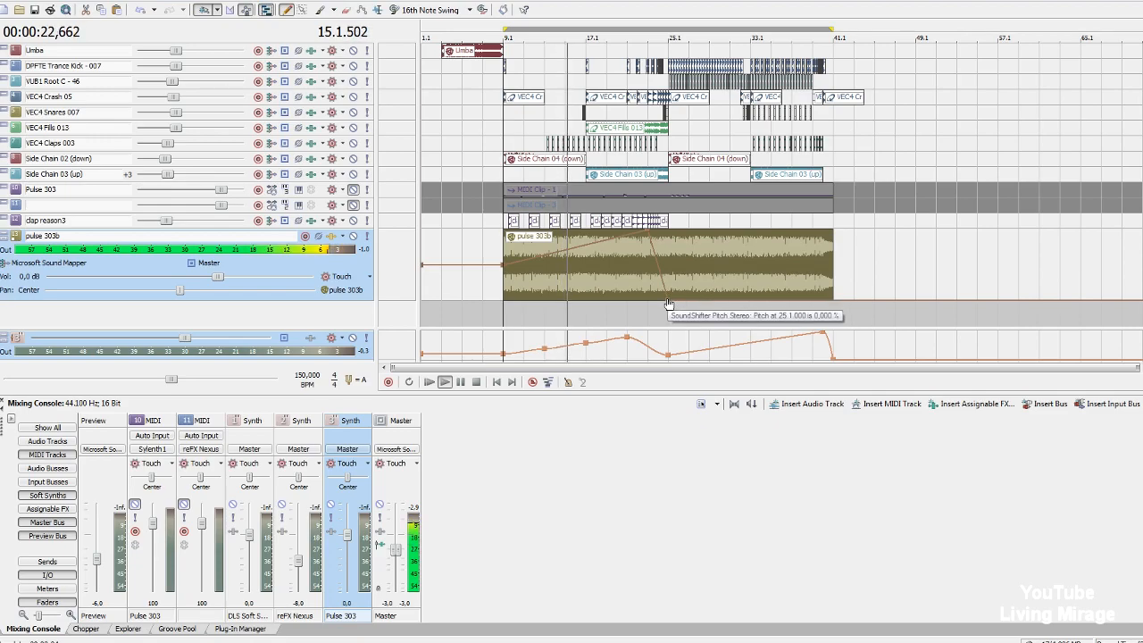
pyautogui.moveTo(669, 300); pyautogui.dragTo(813, 257)
pyautogui.scroll(2, 811, 259)
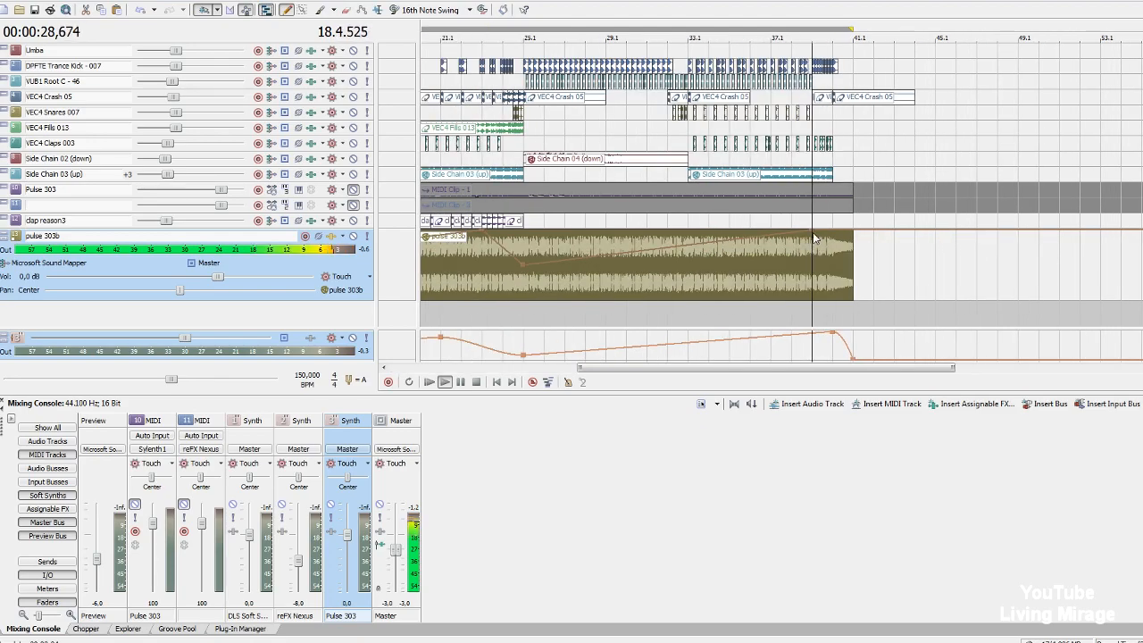
# Drop the pitch envelope to 0% at 41.1 and return it to the middle level just after the pulse 303b clip's end.
pyautogui.moveTo(870, 237); pyautogui.dragTo(853, 322)
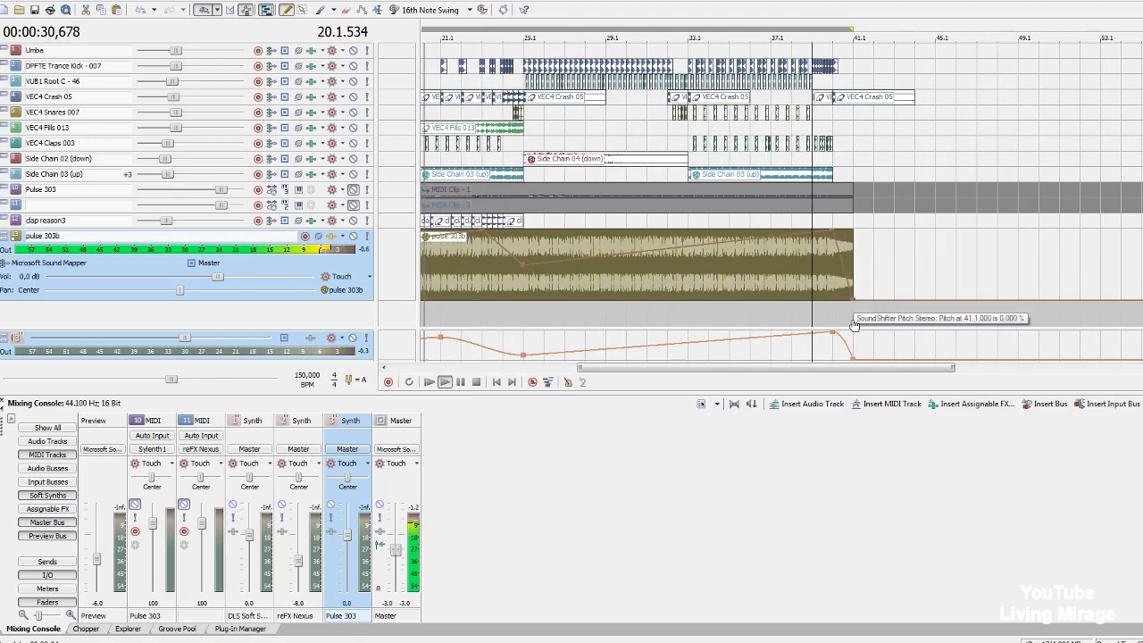
pyautogui.scroll(-2, 852, 317)
pyautogui.moveTo(828, 304); pyautogui.dragTo(826, 265)
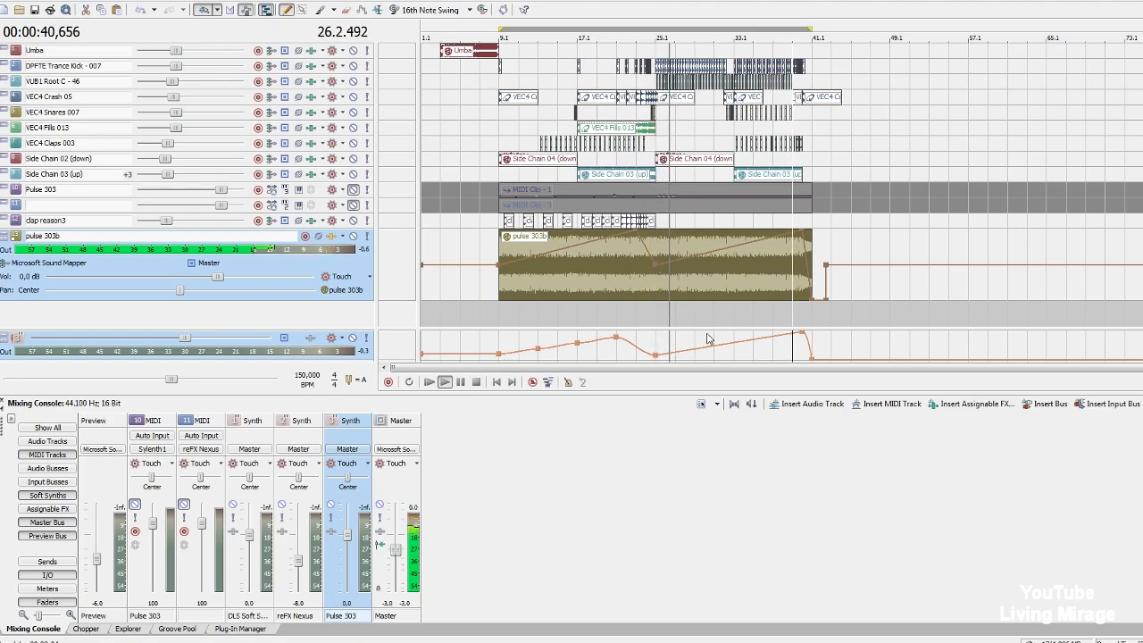
# Restart playback from 39.1 to hear the pitch drop at the ending, stop, and place the cursor at 7.1.
pyautogui.press('space')
pyautogui.press('space')
pyautogui.press('space')
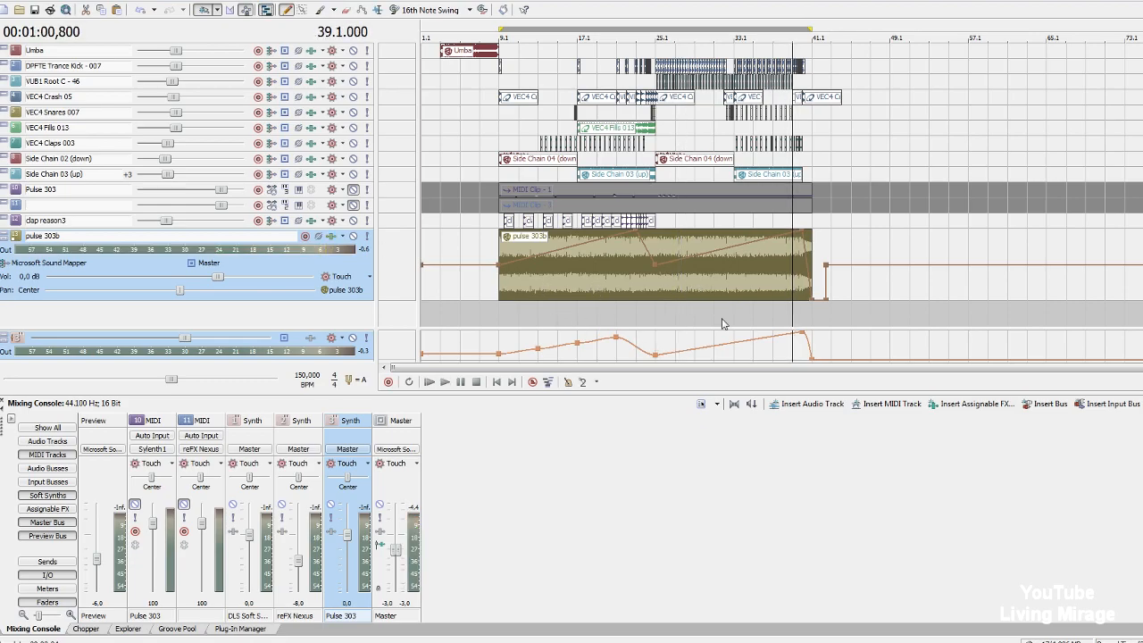
pyautogui.click(480, 313)
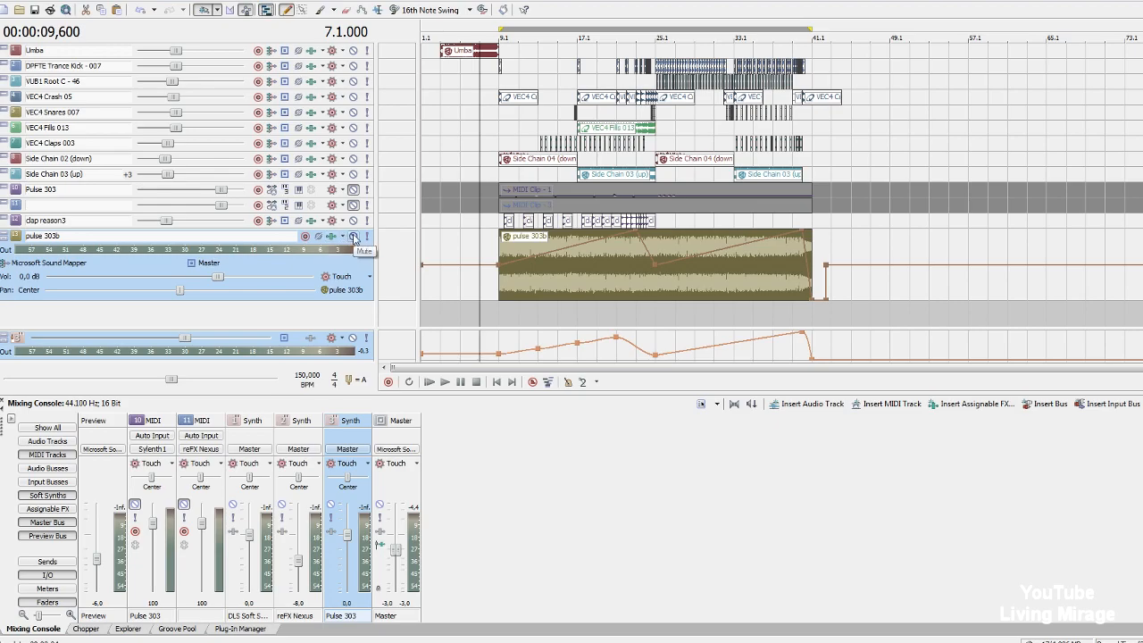
# Unmute the Pulse 303 MIDI track, place the cursor at 9.1, and switch the track's solo on and off.
pyautogui.click(831, 228)
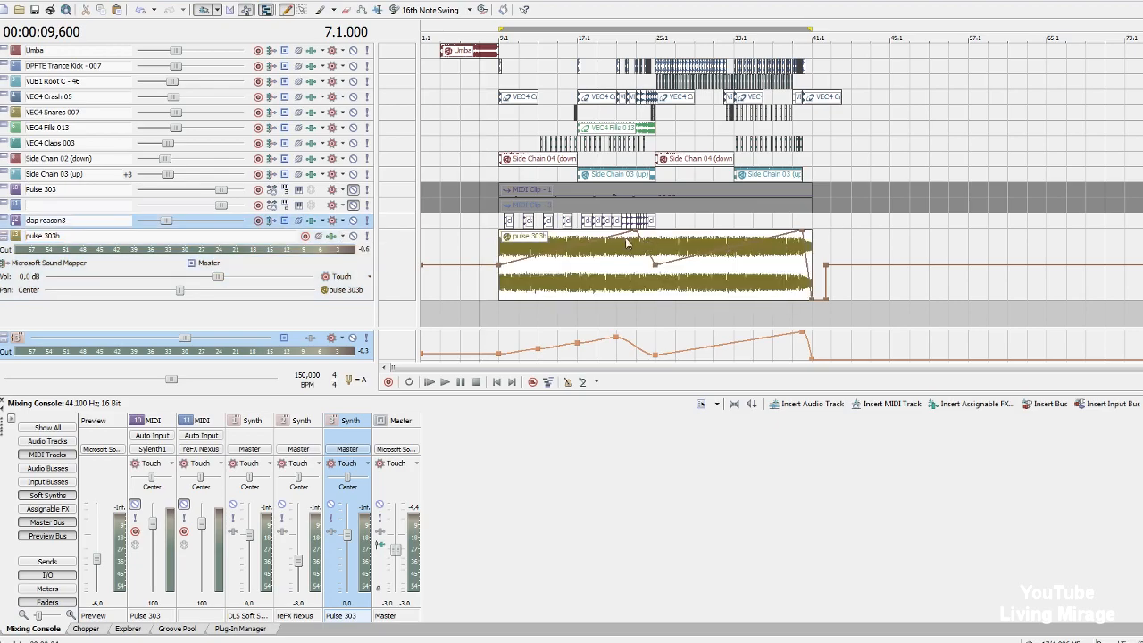
pyautogui.click(354, 190)
pyautogui.click(456, 194)
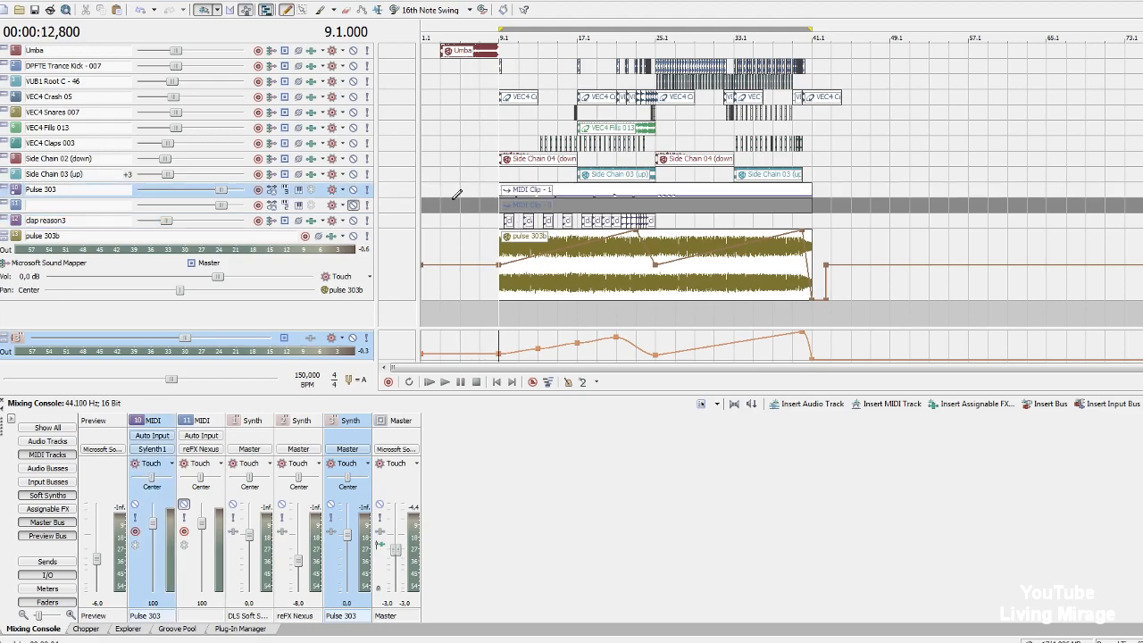
pyautogui.click(367, 190)
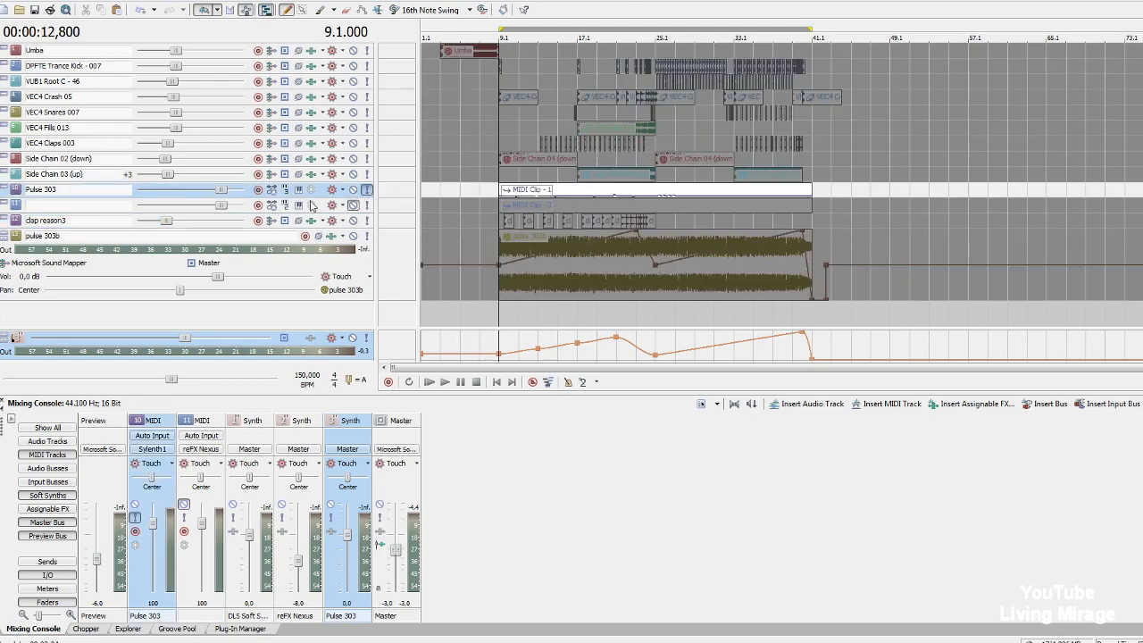
pyautogui.click(367, 190)
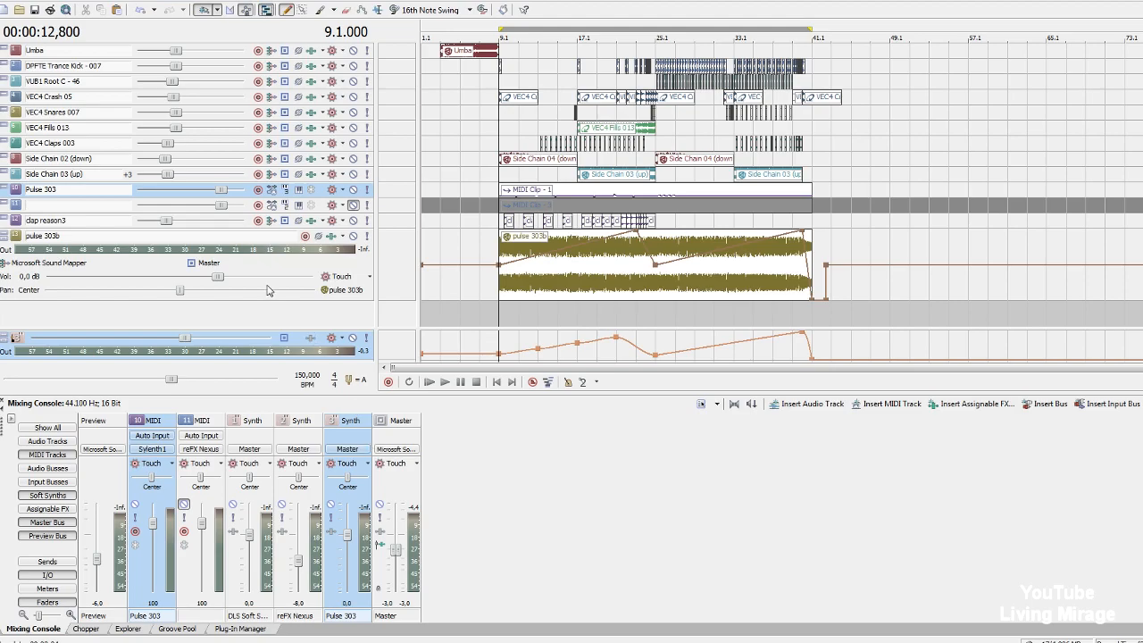
# Route the Pulse 303 MIDI track to reFX Nexus, and restore its output to Soft Synth 3 (Pulse 303).
pyautogui.click(286, 191)
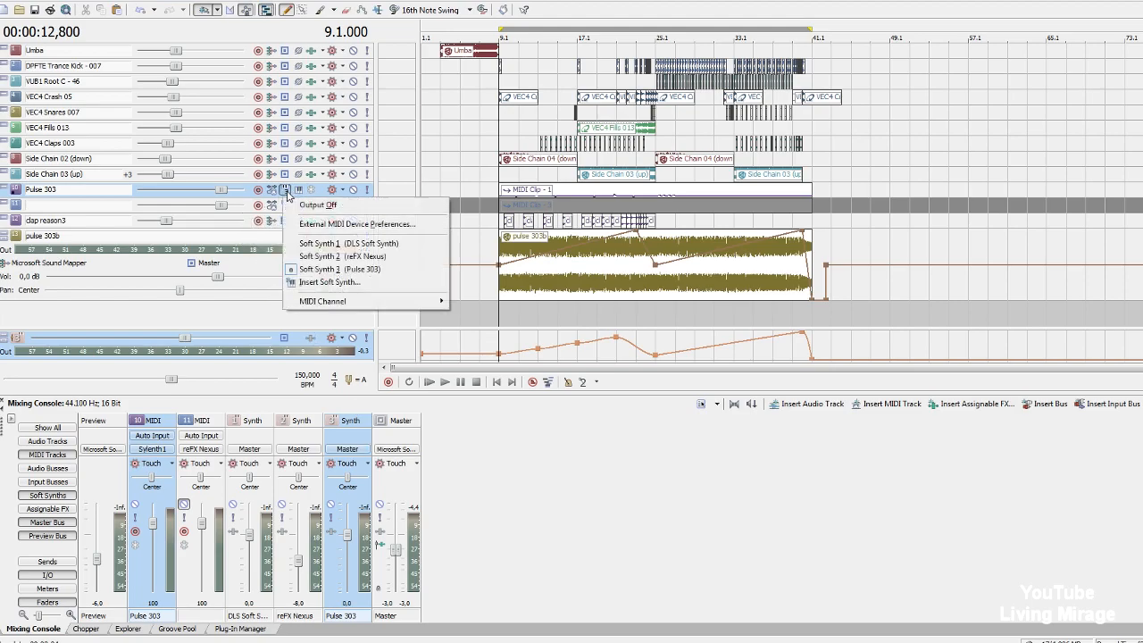
pyautogui.click(361, 257)
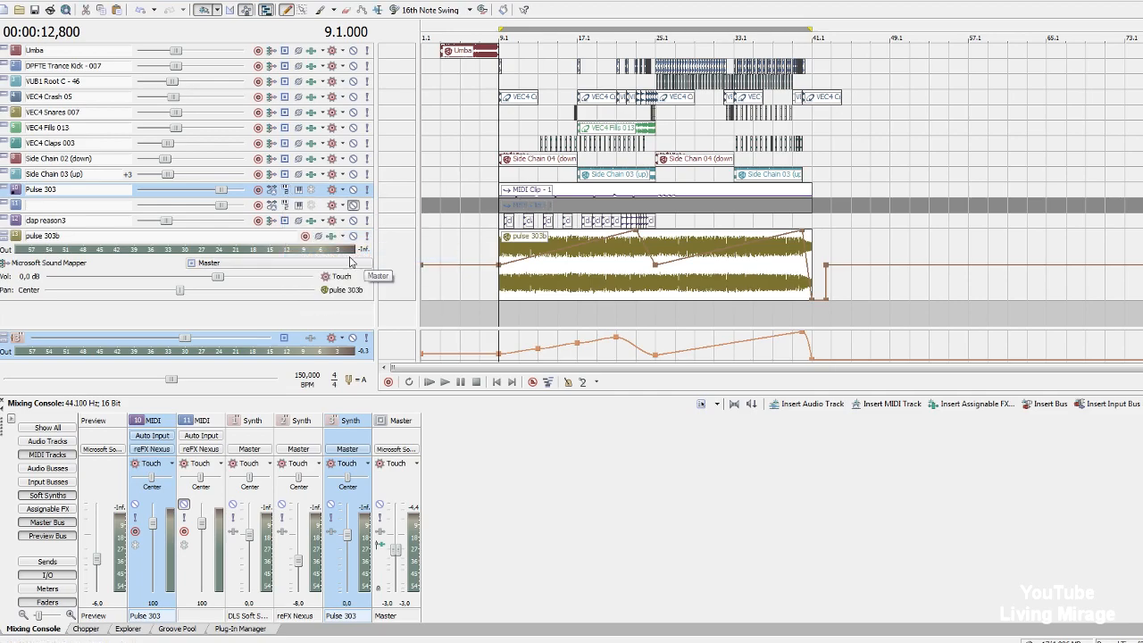
pyautogui.scroll(3, 654, 206)
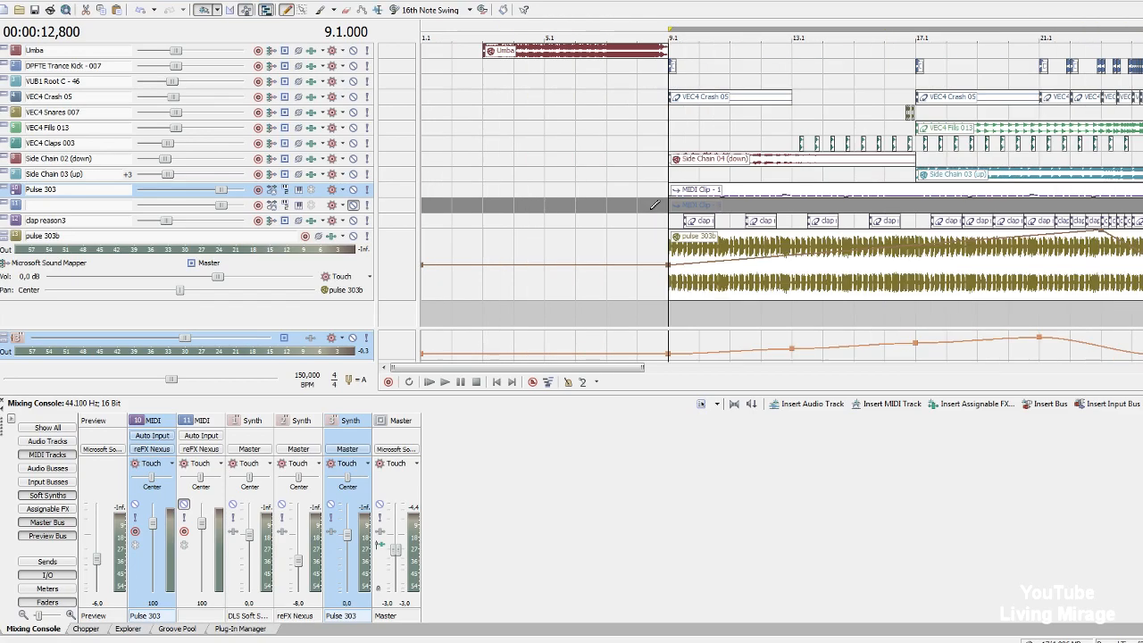
pyautogui.click(295, 191)
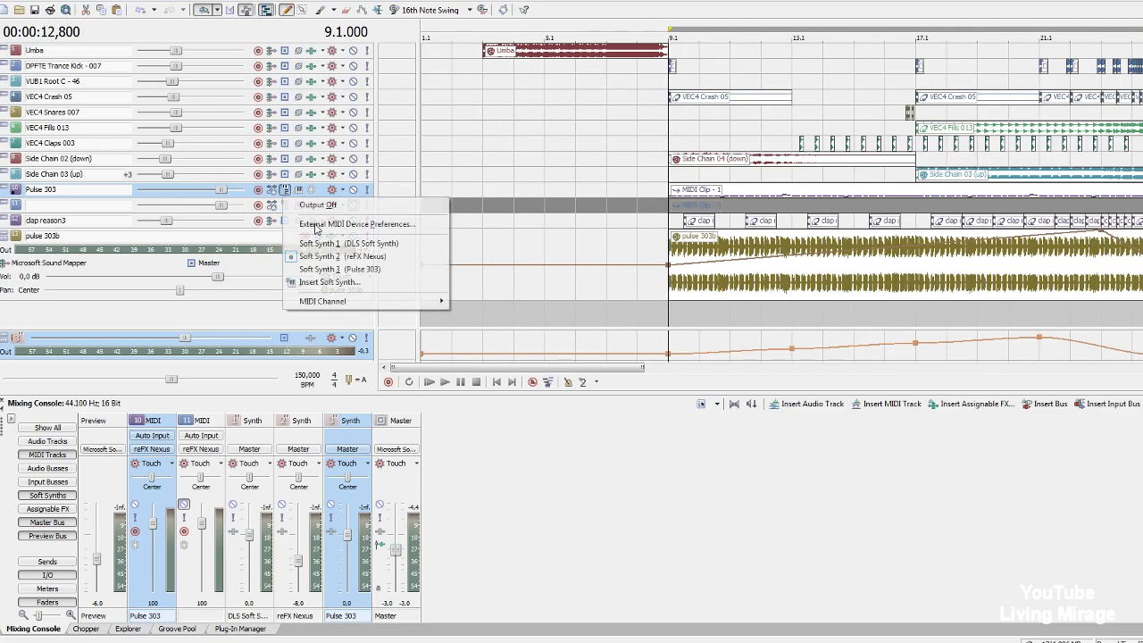
pyautogui.click(366, 258)
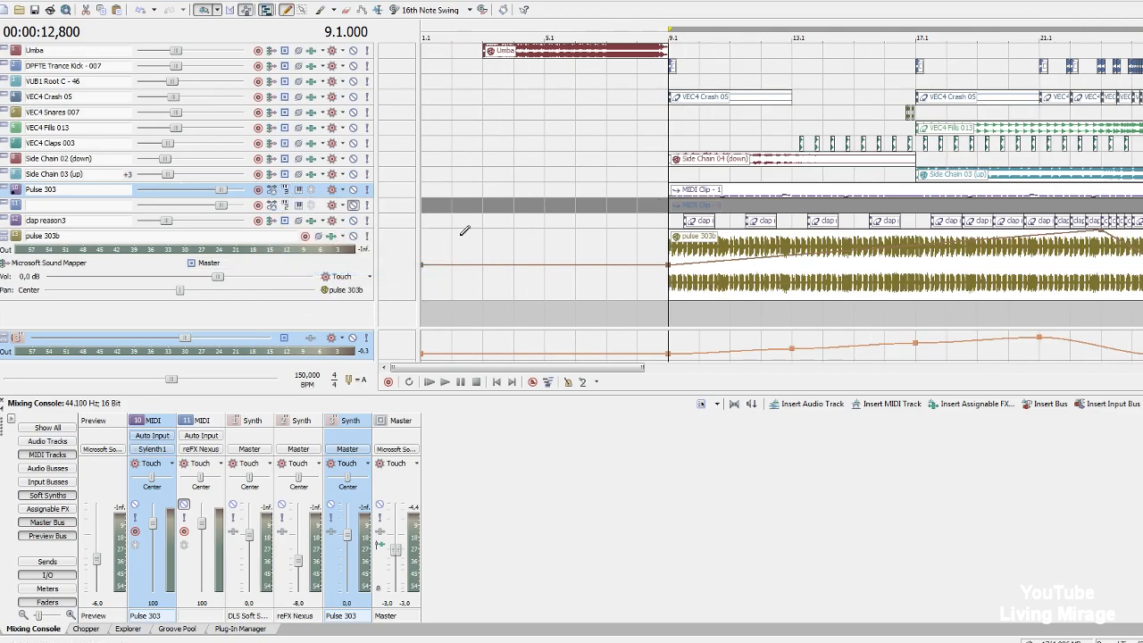
# Check the unnamed MIDI track's soft synth output and enlarge the track to examine its notes across the arrangement.
pyautogui.click(663, 206)
pyautogui.click(284, 205)
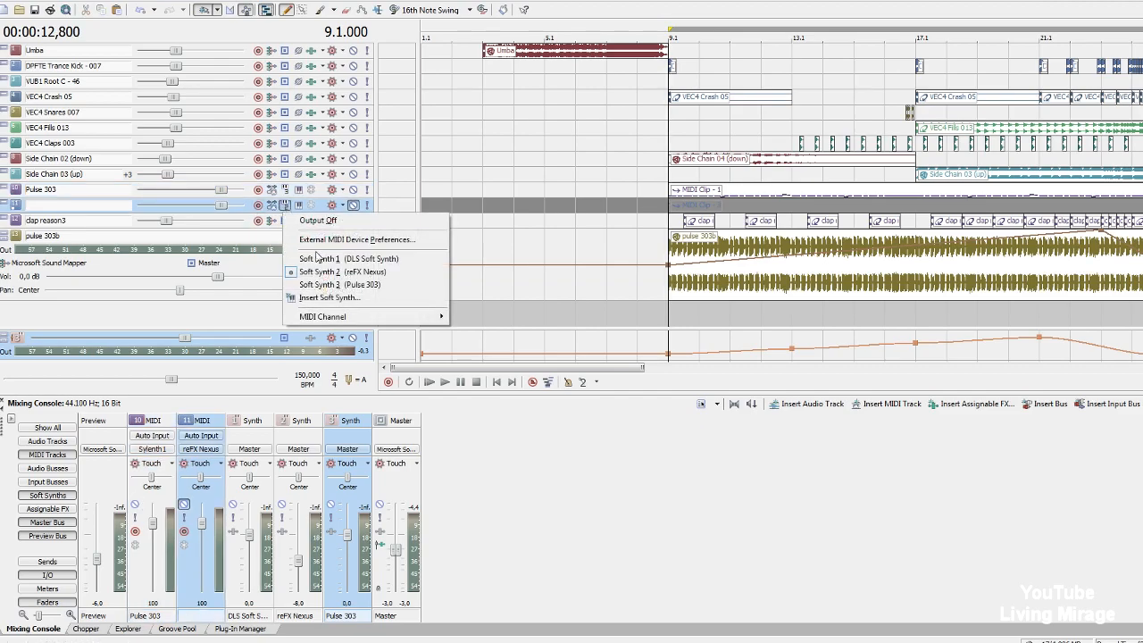
pyautogui.click(663, 212)
pyautogui.moveTo(354, 211); pyautogui.dragTo(357, 293)
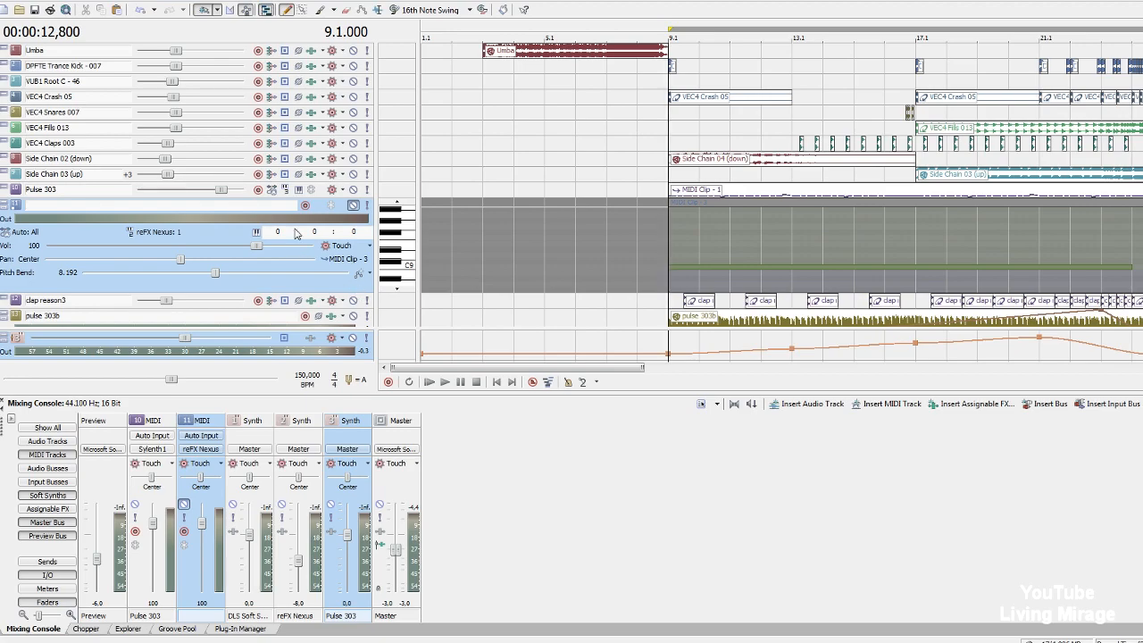
pyautogui.scroll(-3, 600, 256)
pyautogui.scroll(-2, 356, 194)
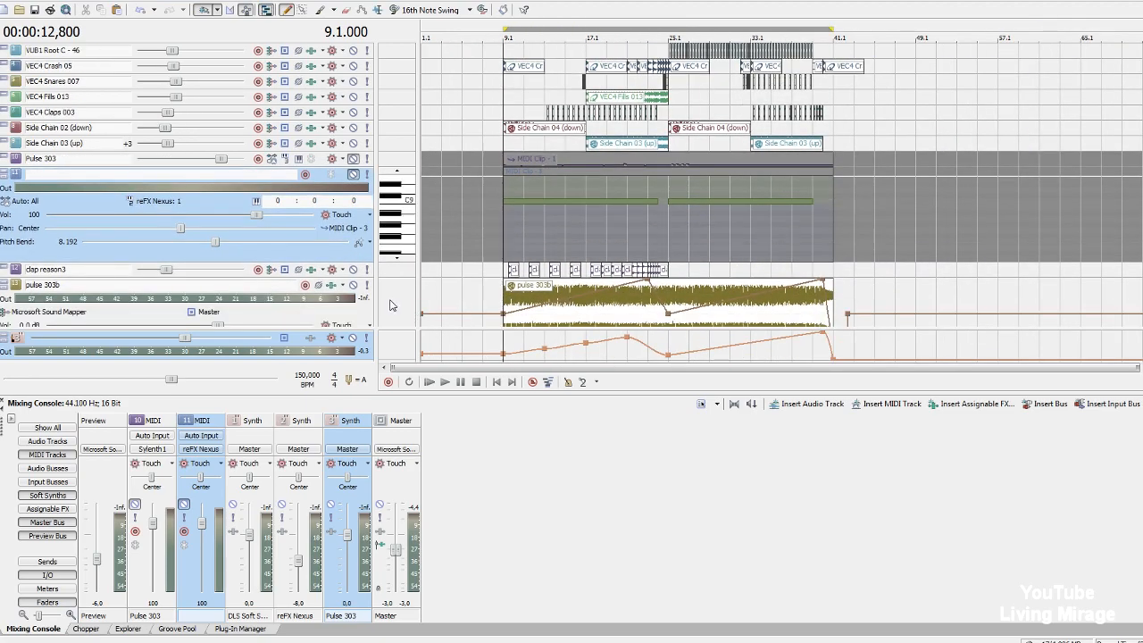
# Unmute the unnamed MIDI track and play the arrangement from 9.1 with its reFX Nexus settings open.
pyautogui.click(354, 175)
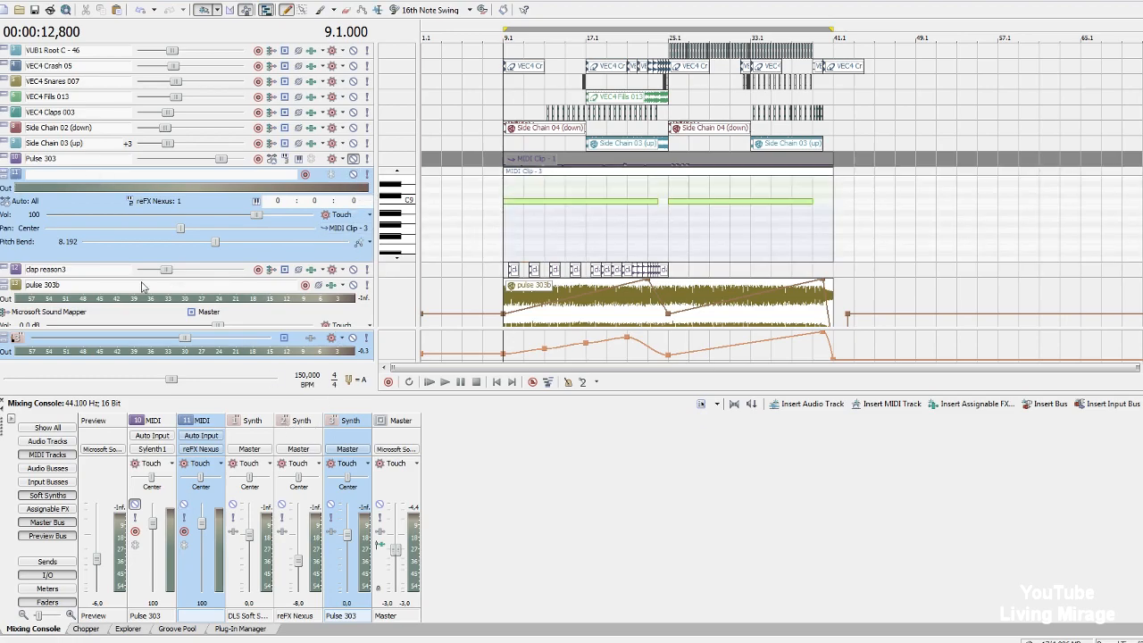
pyautogui.click(289, 426)
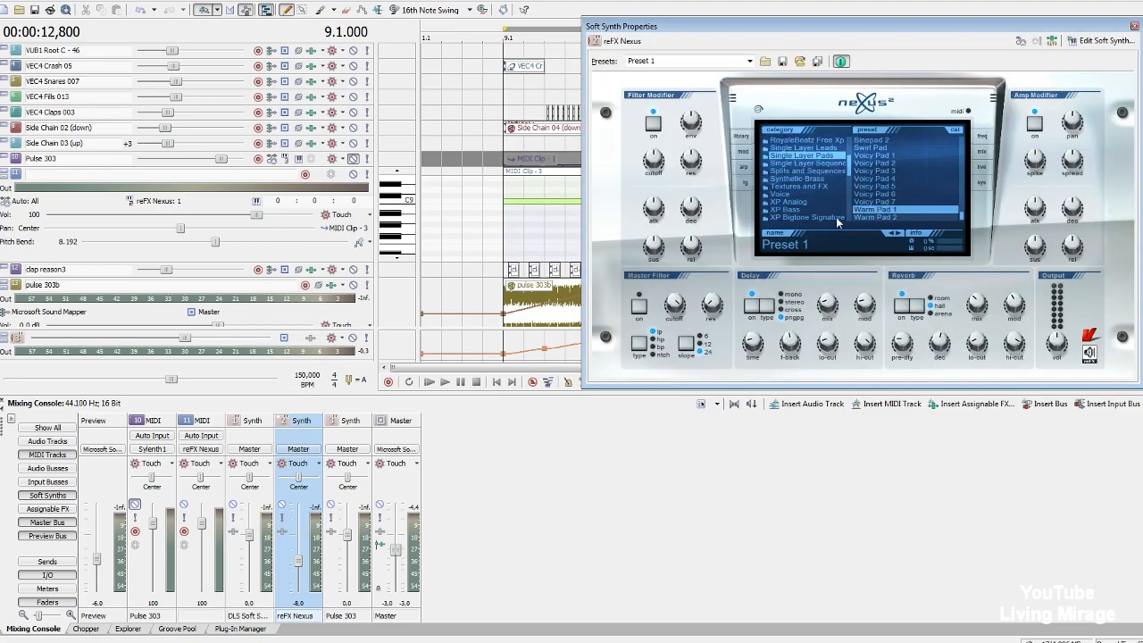
pyautogui.click(505, 342)
pyautogui.scroll(1, 505, 340)
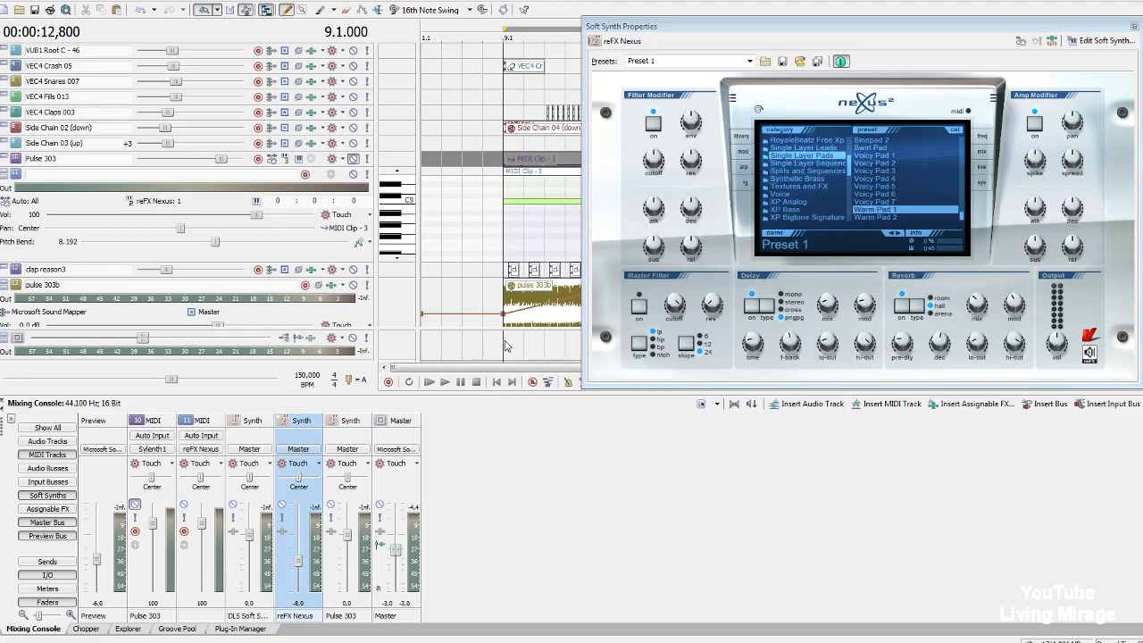
pyautogui.press('space')
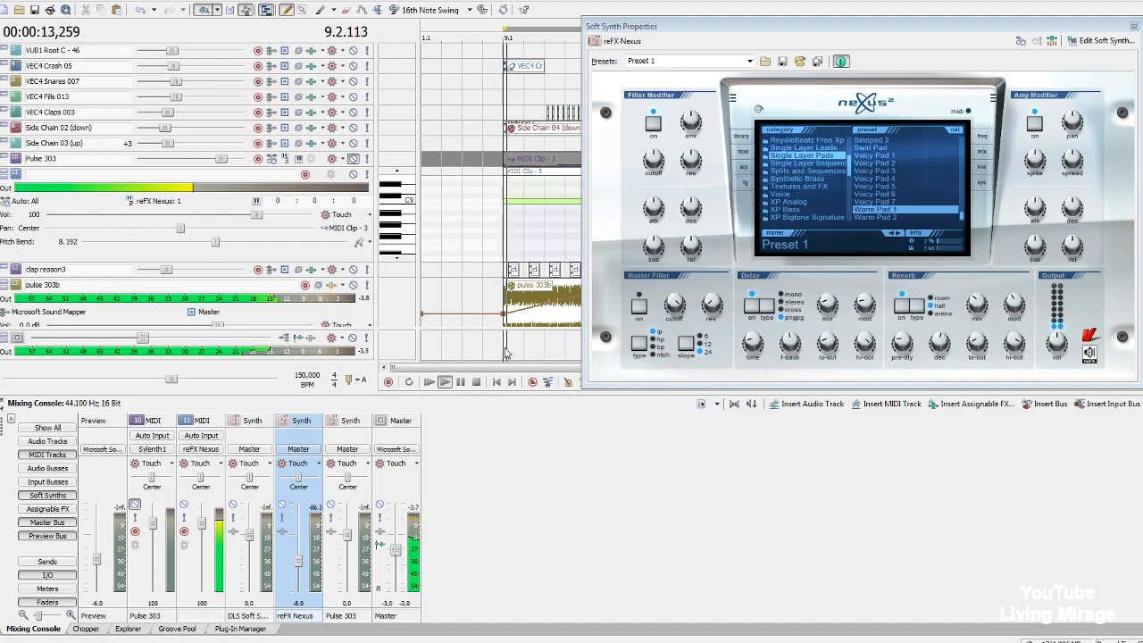
# Mute the pulse 303b track, examine the reFX Nexus volume automation, and close the synth's settings.
pyautogui.click(354, 285)
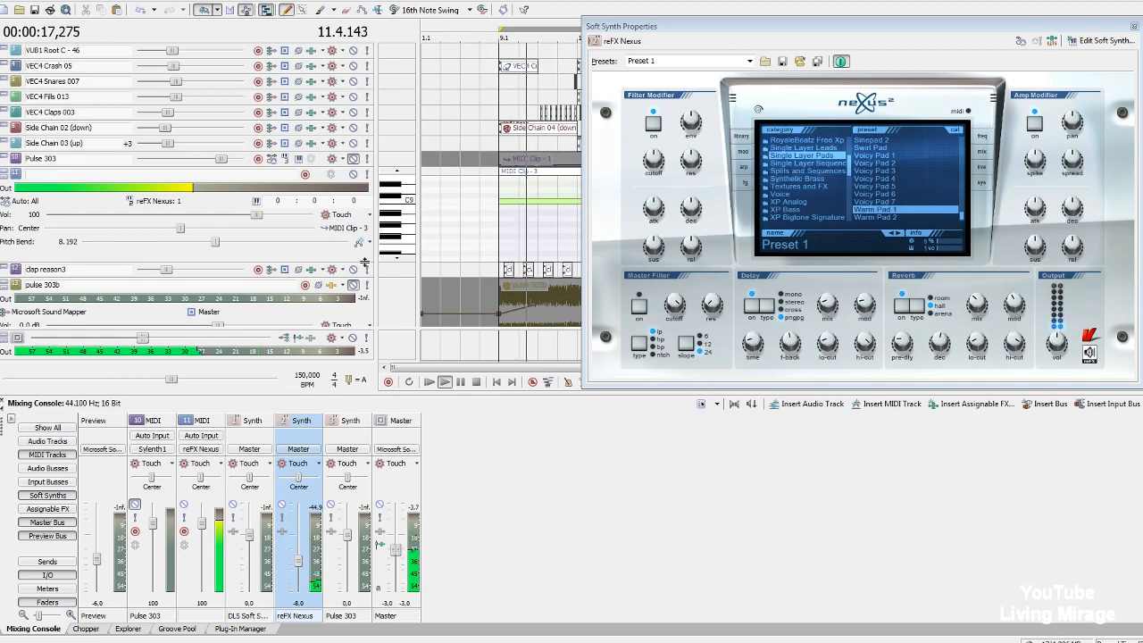
pyautogui.scroll(-2, 497, 358)
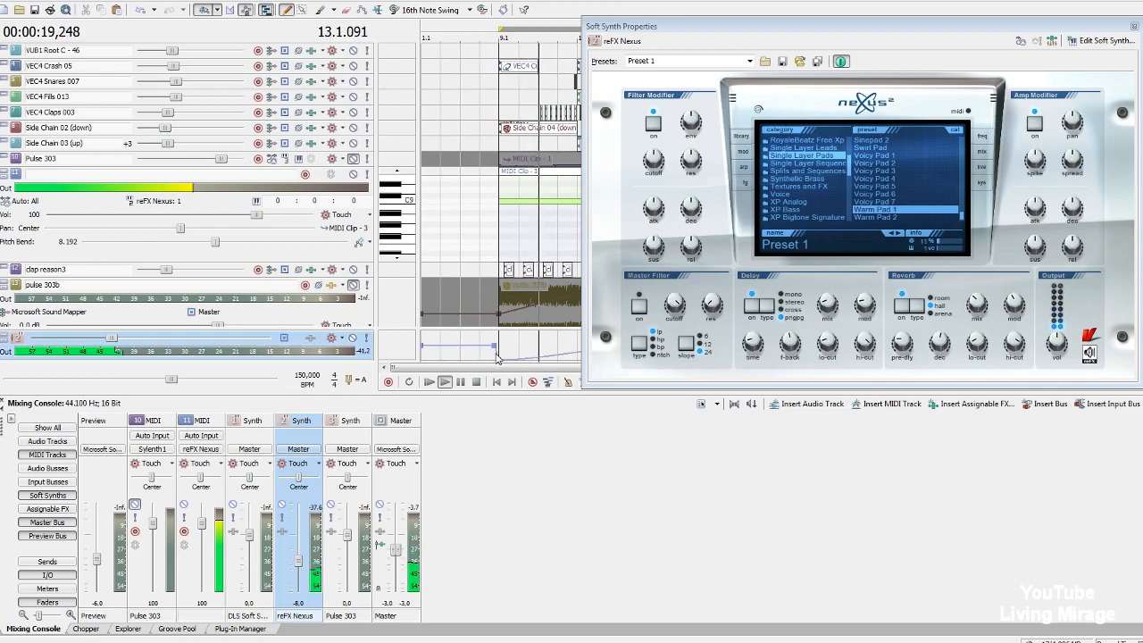
pyautogui.scroll(1, 497, 358)
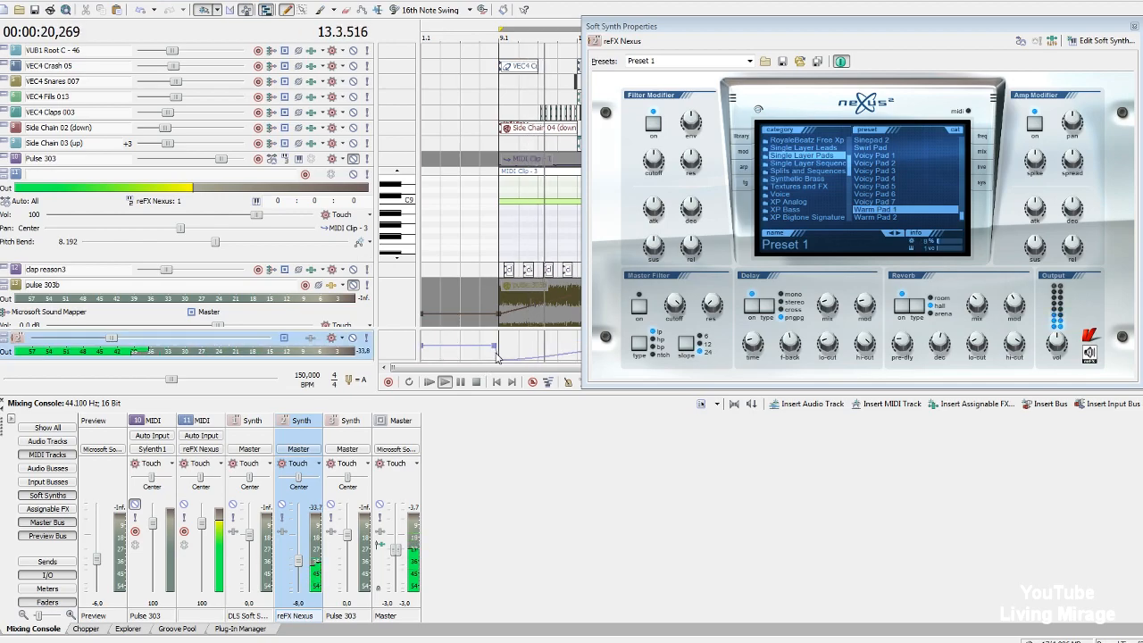
pyautogui.click(1134, 27)
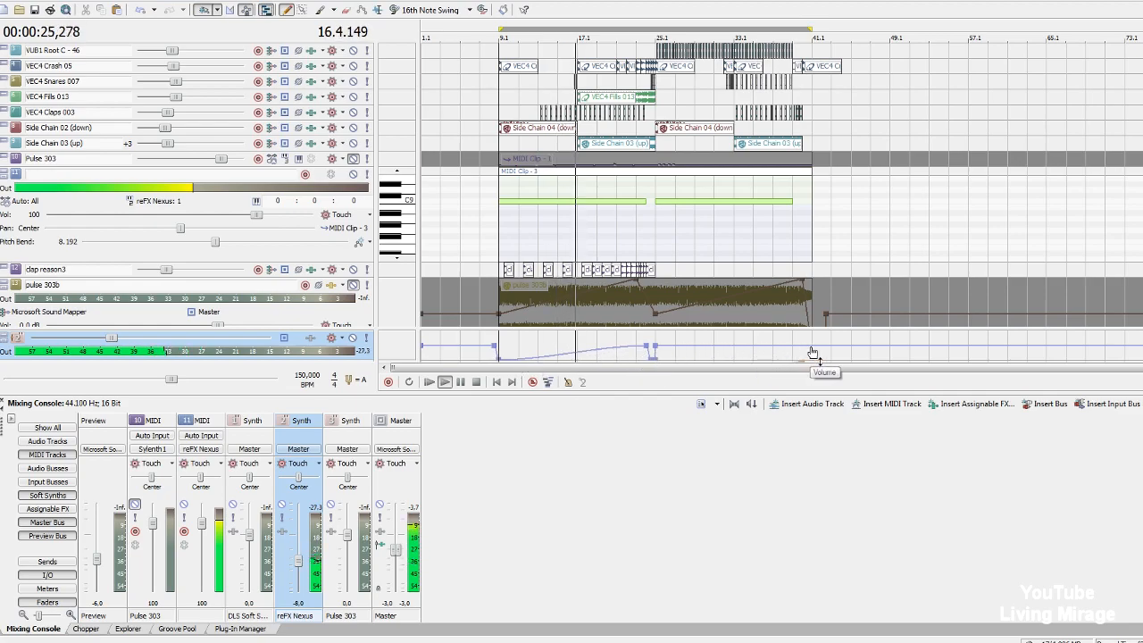
# Listen to the unnamed MIDI track soloed and back in the mix, stop playback, and unmute pulse 303b.
pyautogui.click(367, 175)
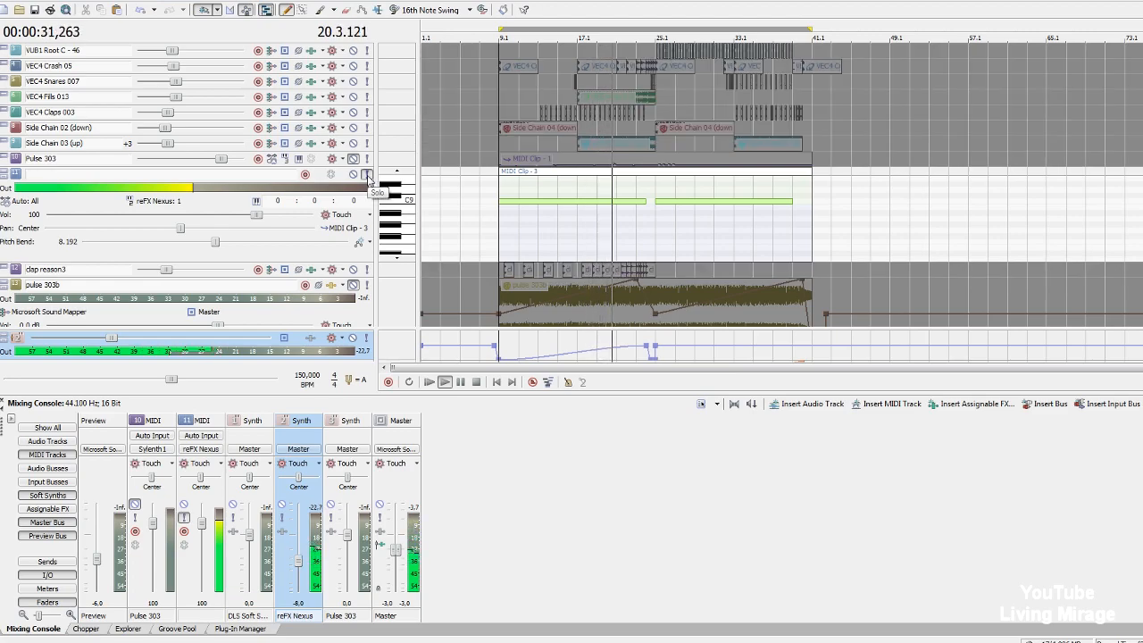
pyautogui.click(367, 174)
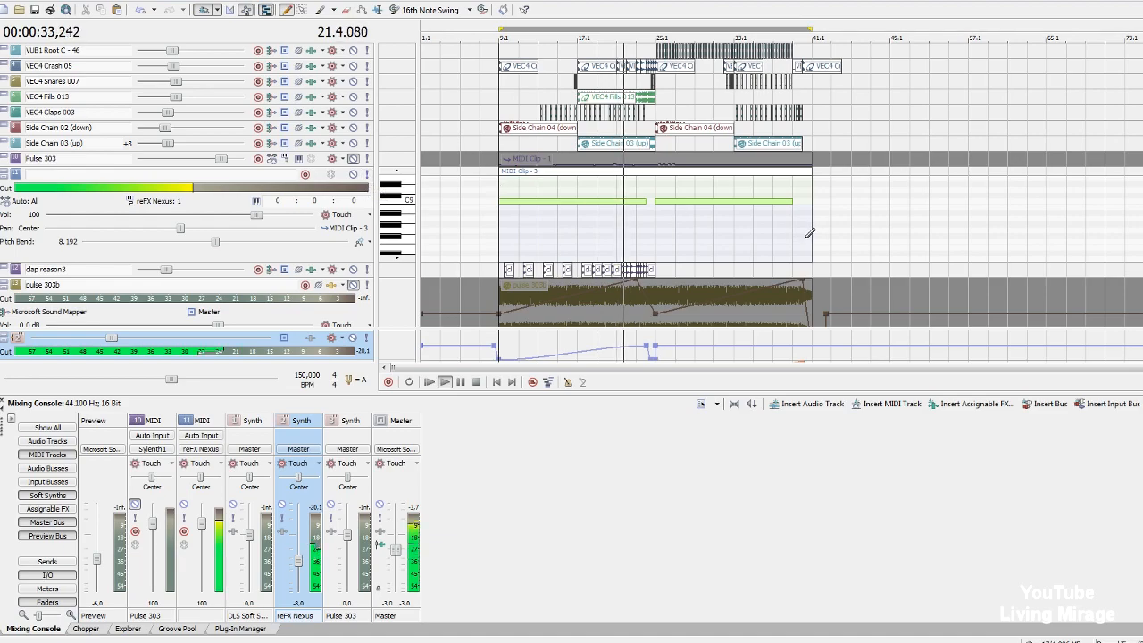
pyautogui.press('space')
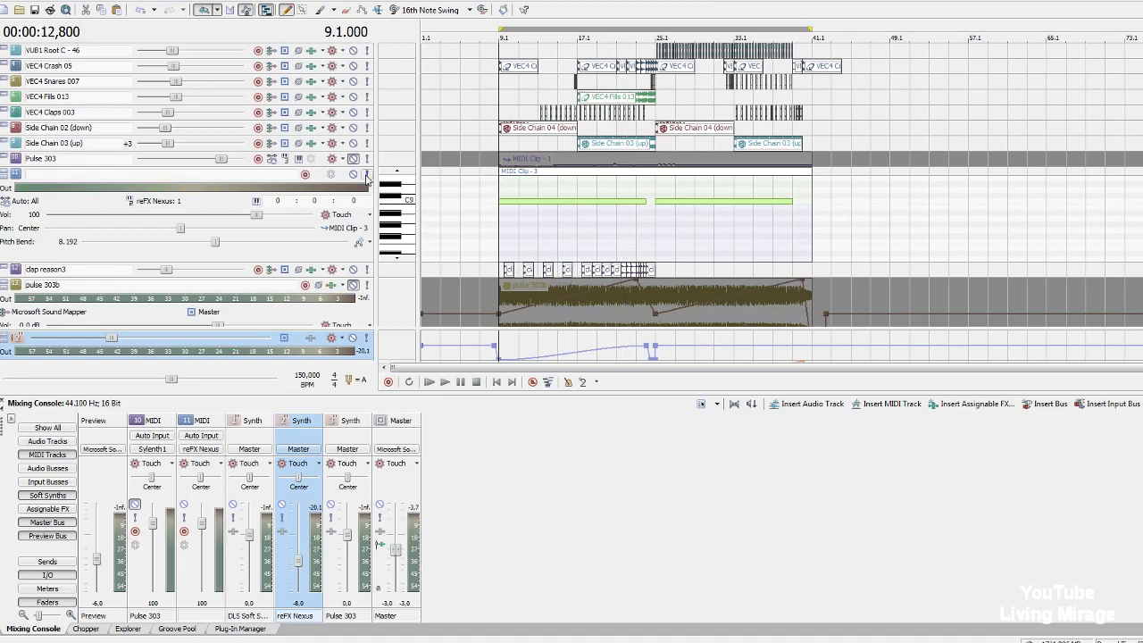
pyautogui.click(354, 285)
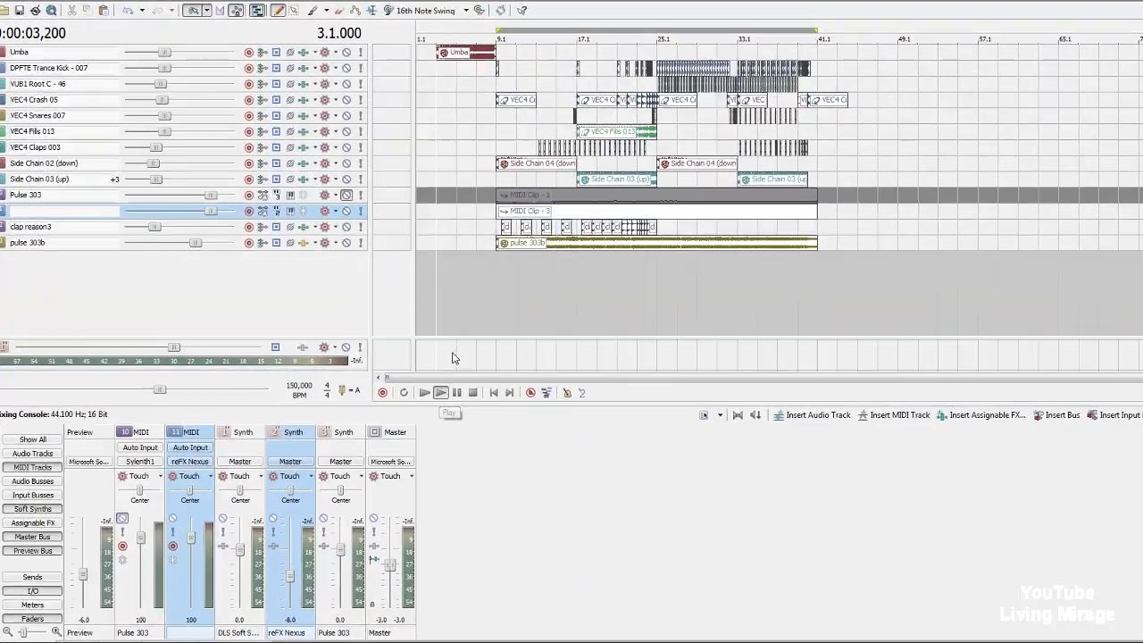
# Play the arrangement from 3.1 and enlarge the Umba track to examine its waveform.
pyautogui.press('space')
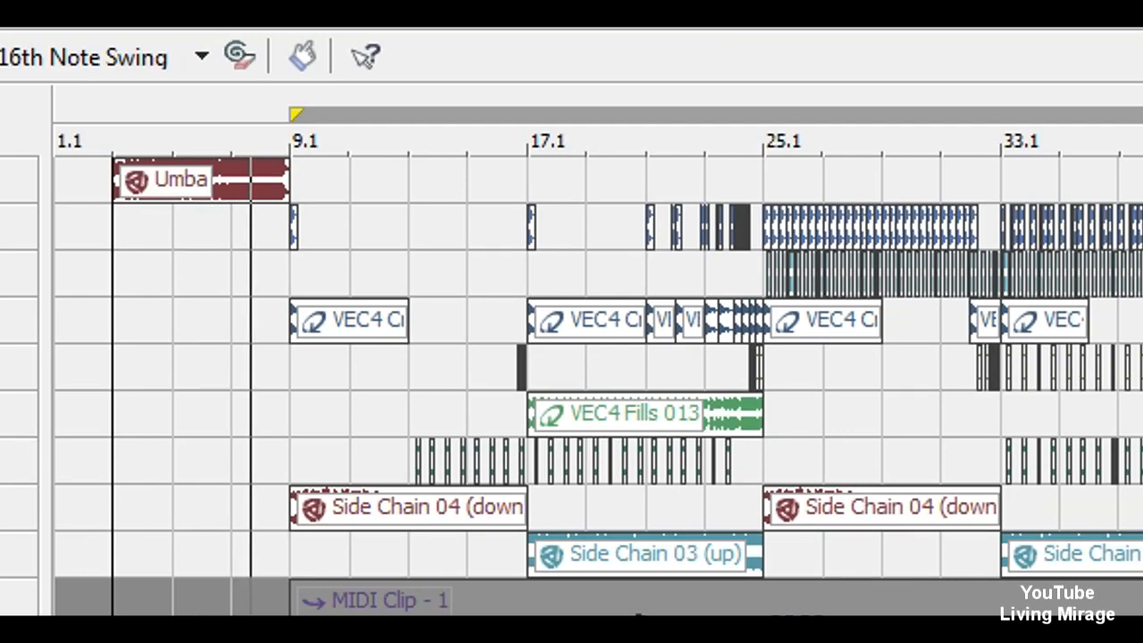
pyautogui.moveTo(7, 204); pyautogui.dragTo(7, 424)
pyautogui.scroll(3, 861, 563)
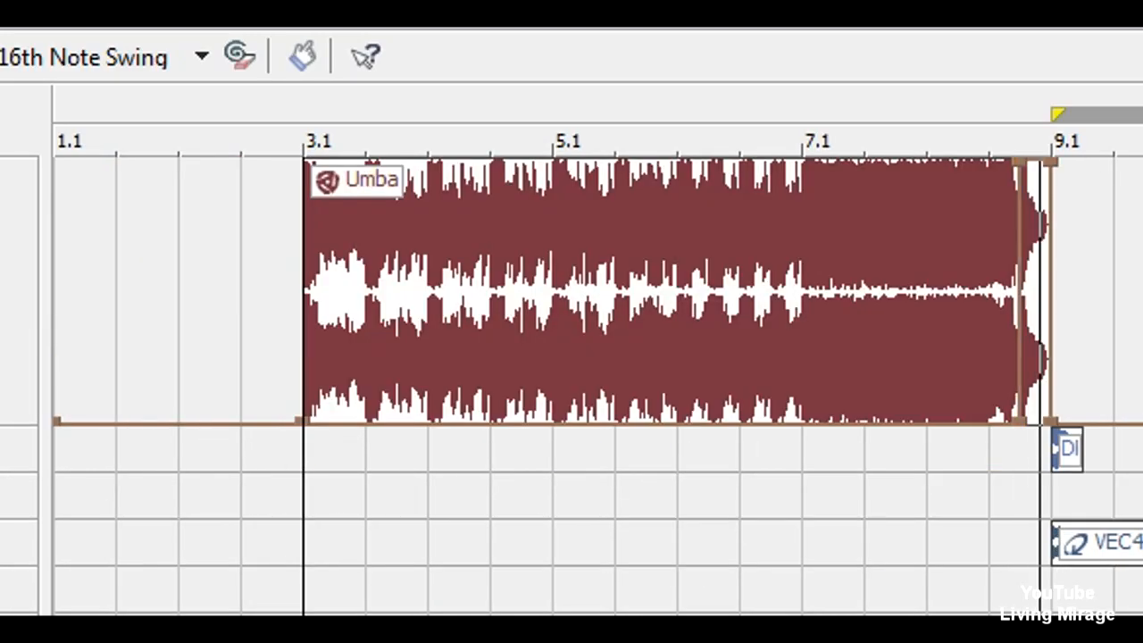
pyautogui.scroll(-3, 809, 172)
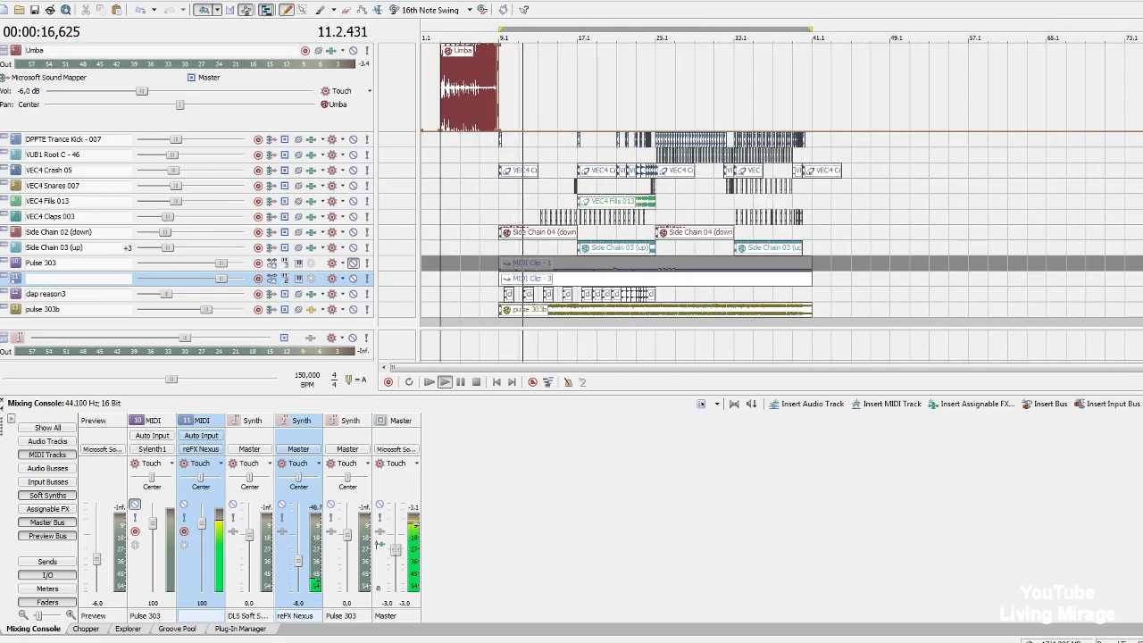
# Check the SoundShifter Pitch Stereo settings on the pulse 303b track, and shrink the Umba track to its compact height.
pyautogui.scroll(-2, 973, 238)
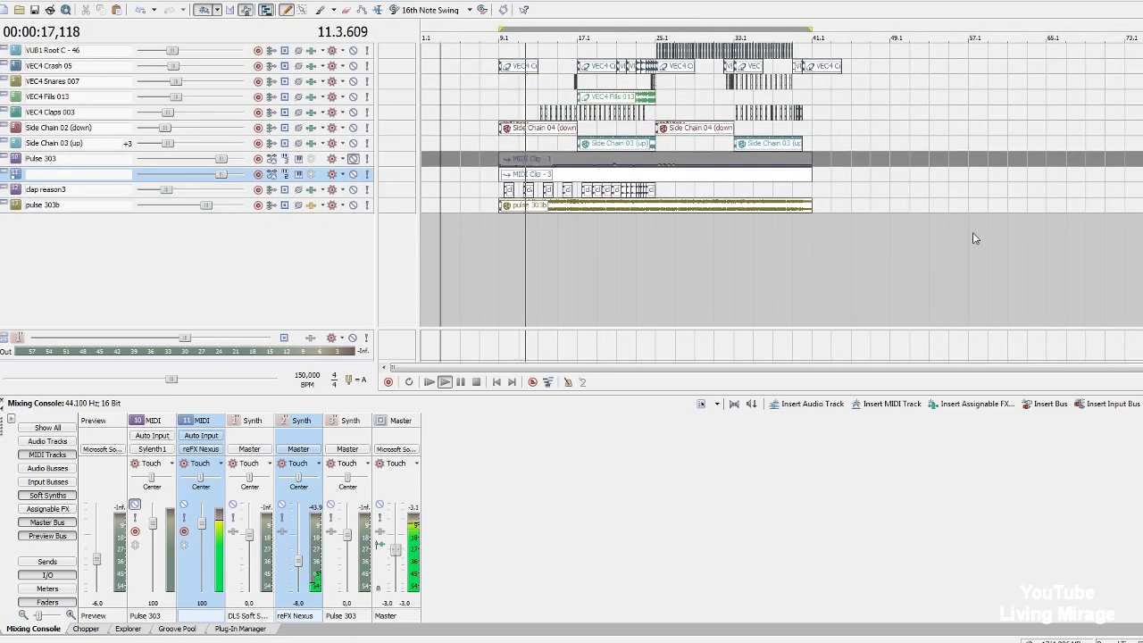
pyautogui.click(310, 206)
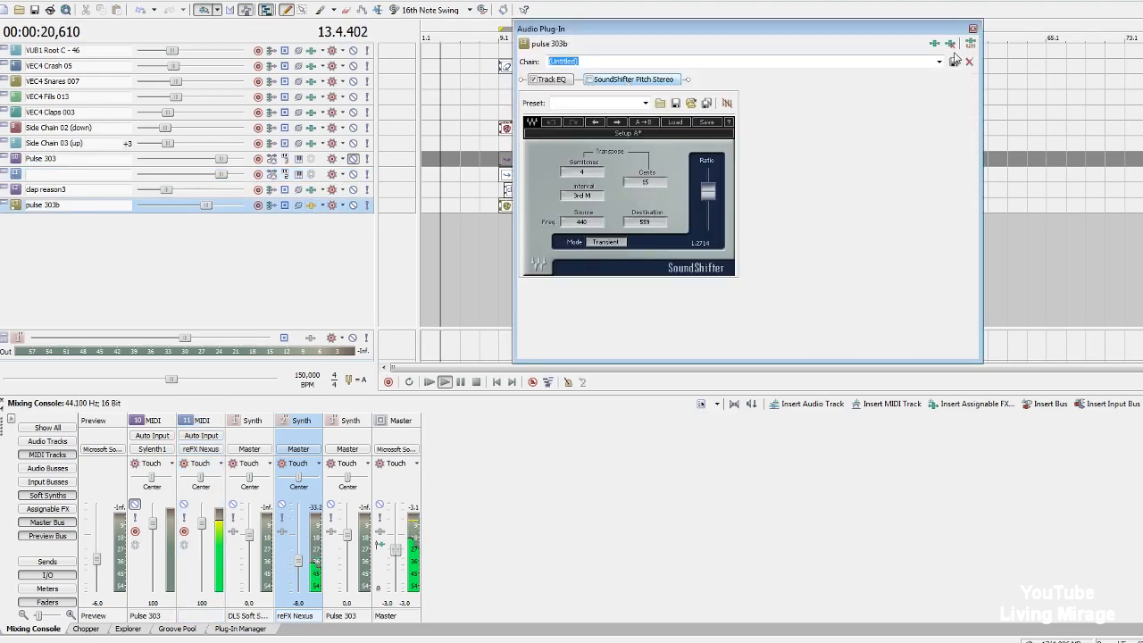
pyautogui.click(973, 29)
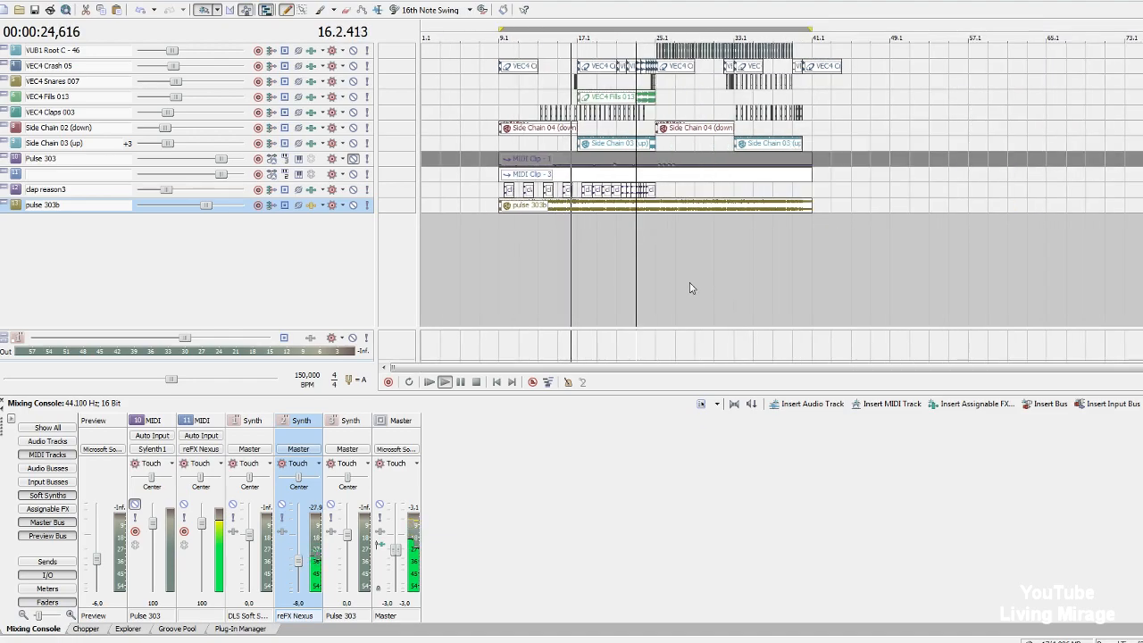
pyautogui.scroll(3, 692, 285)
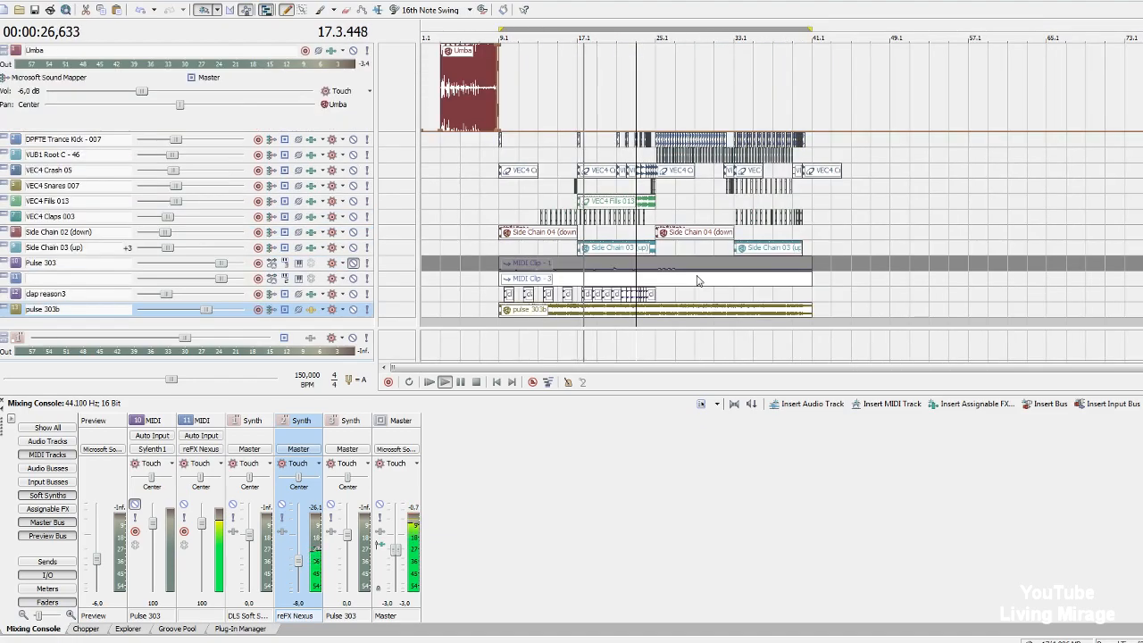
pyautogui.moveTo(345, 132); pyautogui.dragTo(366, 58)
# Select MIDI Clip - 3, place the cursor around 27.1 during playback, and switch the VUB1 Root C - 46 track's mute on and off.
pyautogui.click(817, 206)
pyautogui.scroll(3, 858, 231)
pyautogui.scroll(-4, 855, 232)
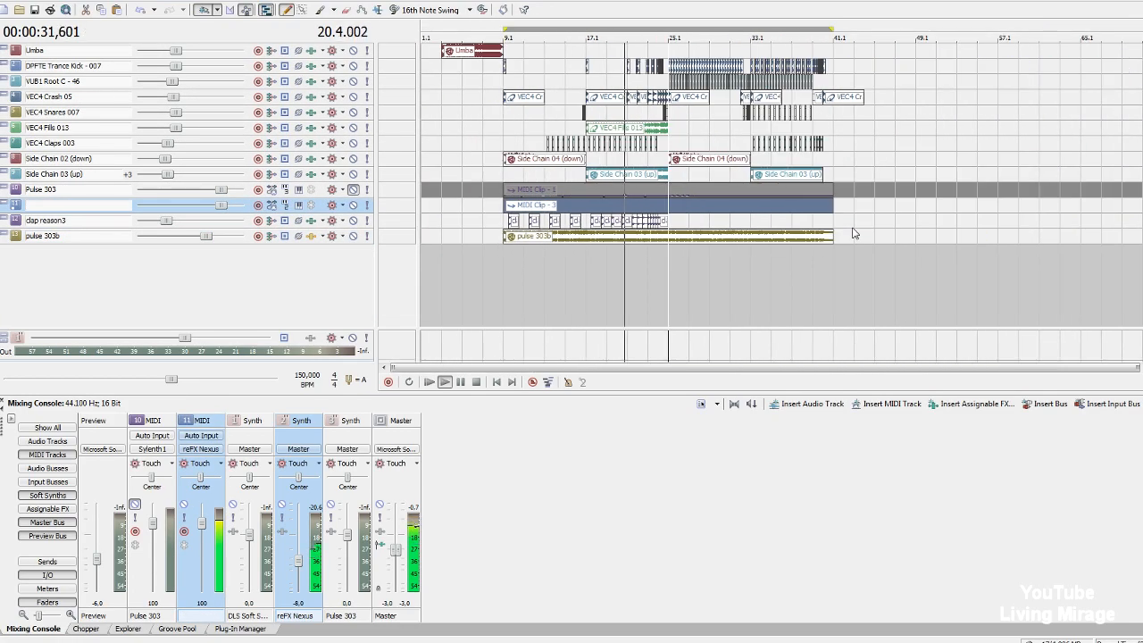
pyautogui.click(681, 356)
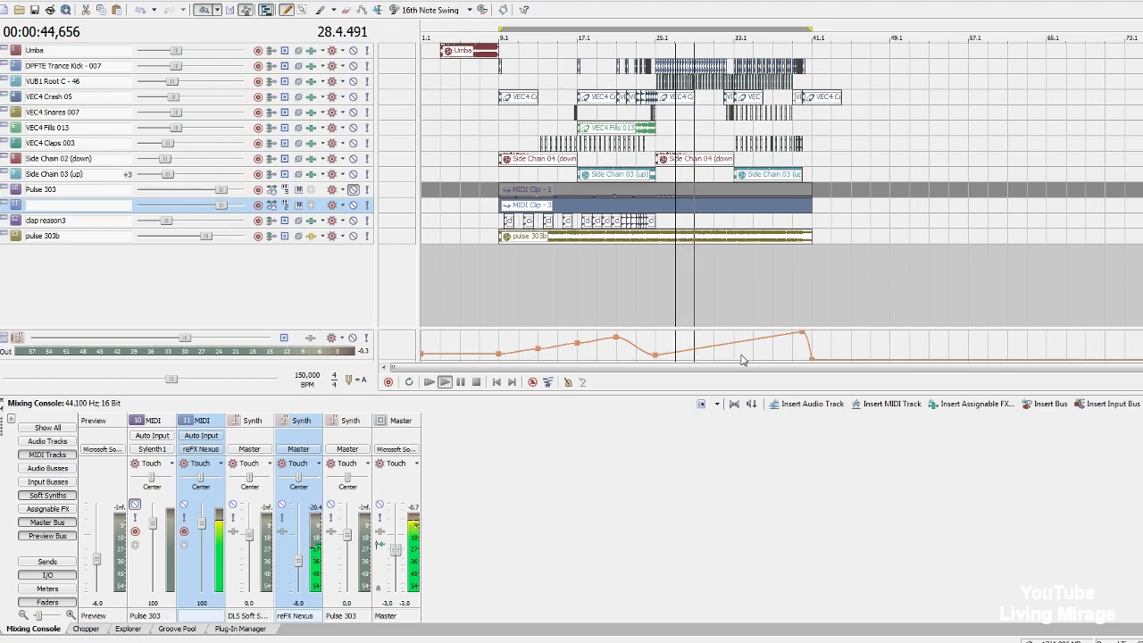
pyautogui.click(354, 82)
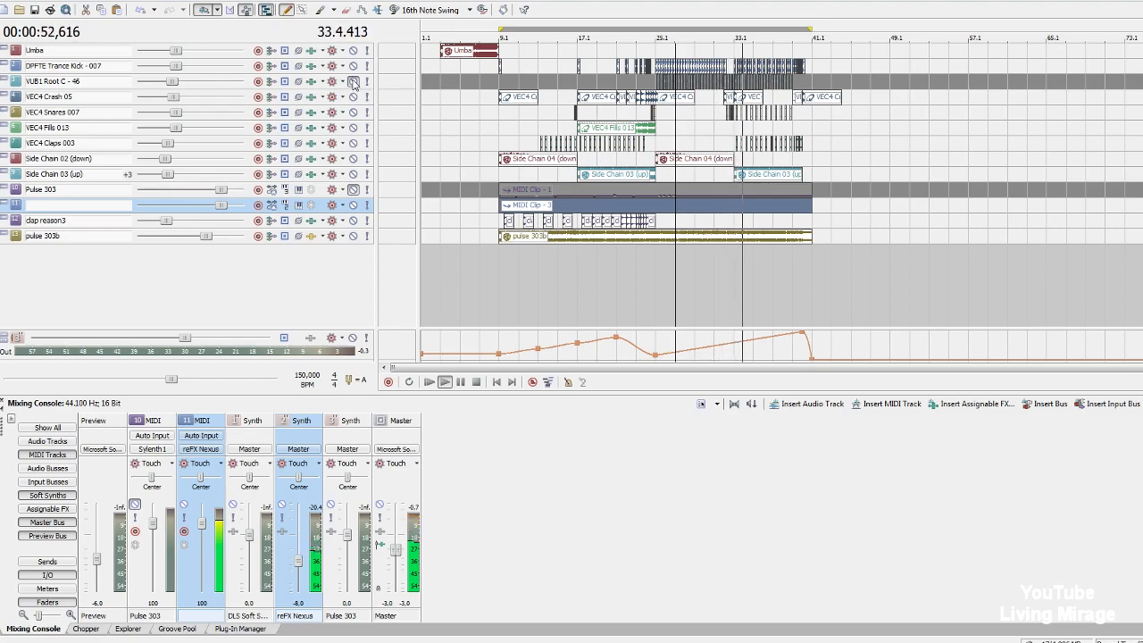
pyautogui.click(354, 82)
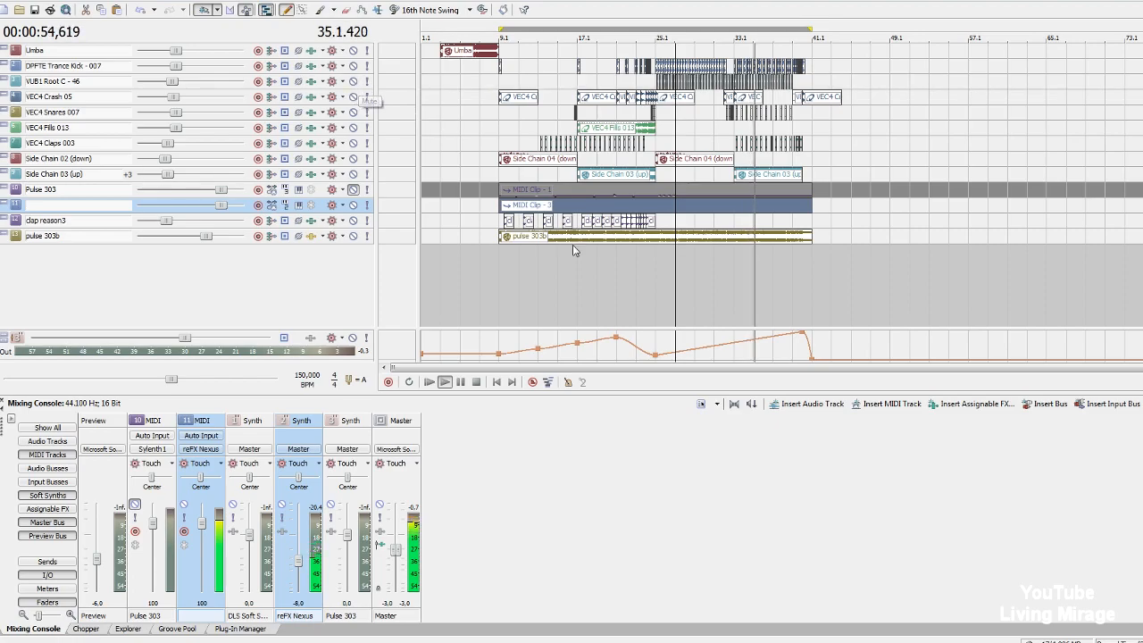